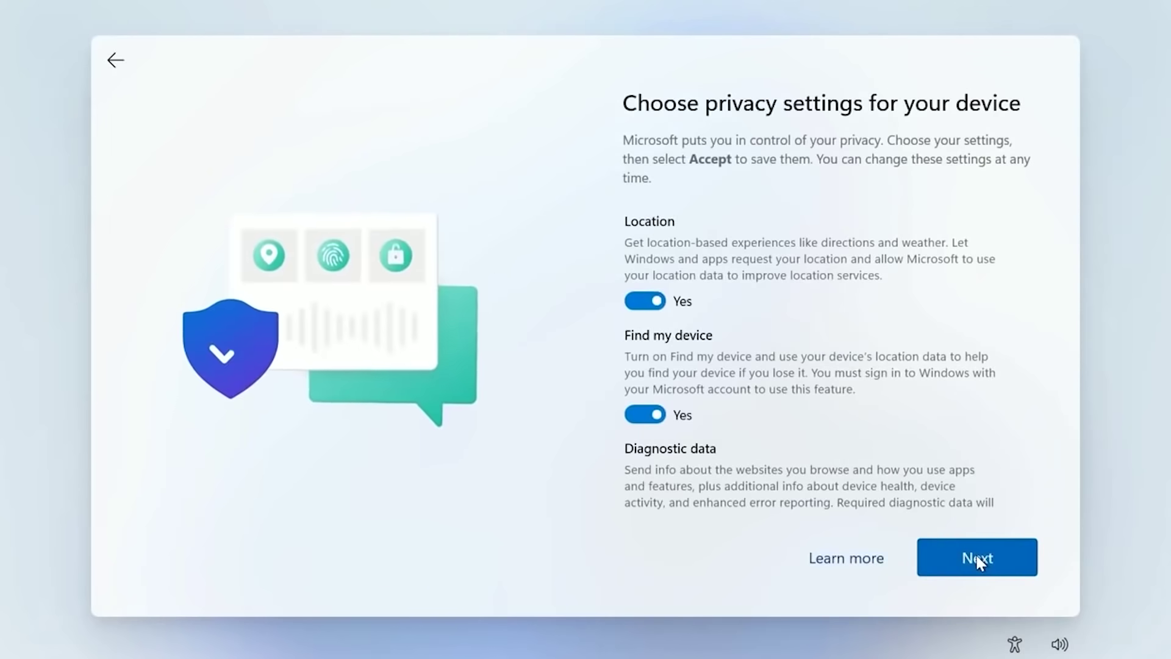
Accept the default privacy settings in Windows 11 Setup
left_click(975, 556)
left_click(976, 558)
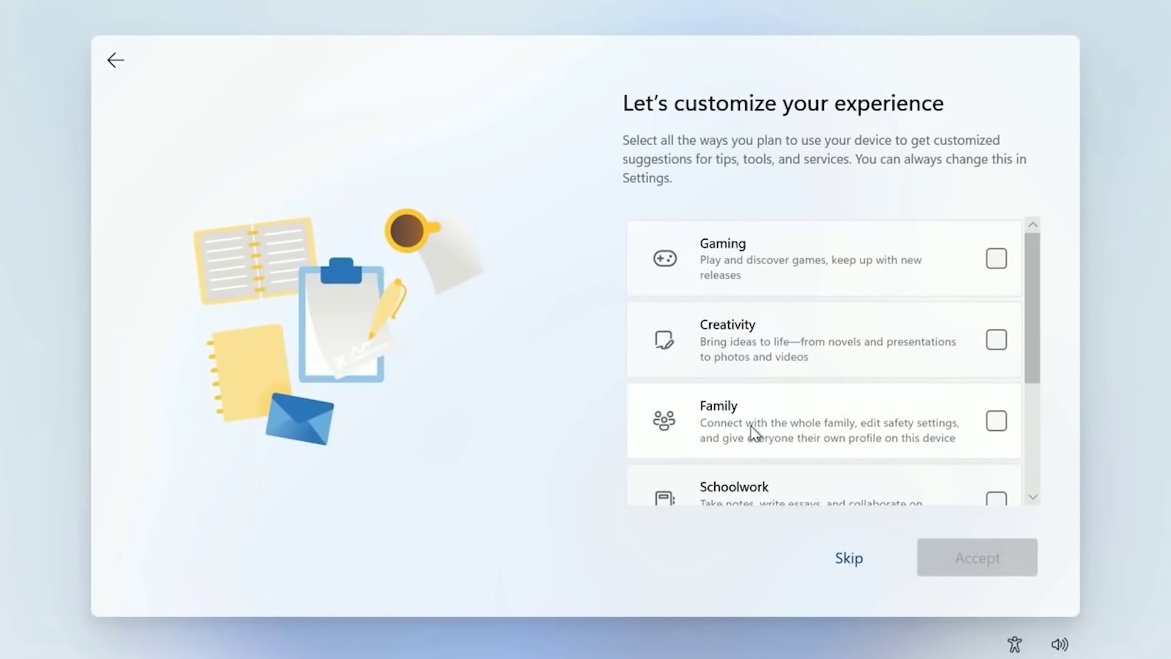
scroll(755, 431, "down", 3)
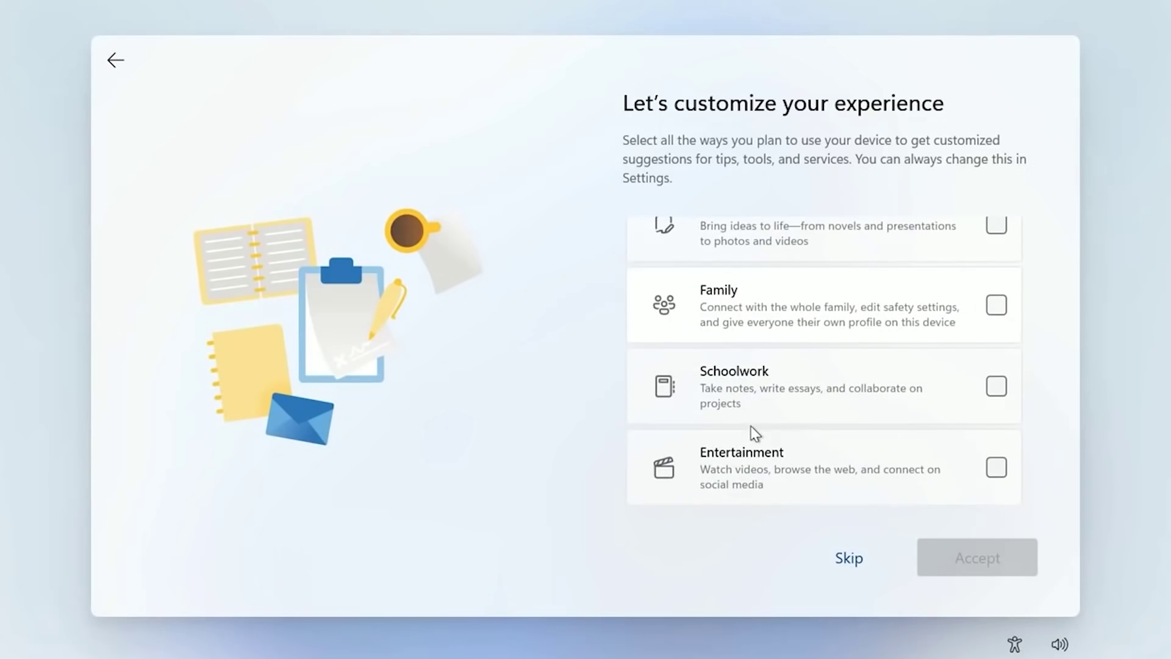
scroll(755, 431, "up", 3)
Choose Gaming, Creativity and Schoolwork as device uses and keep OneDrive file storage
left_click(921, 255)
scroll(842, 462, "down", 1)
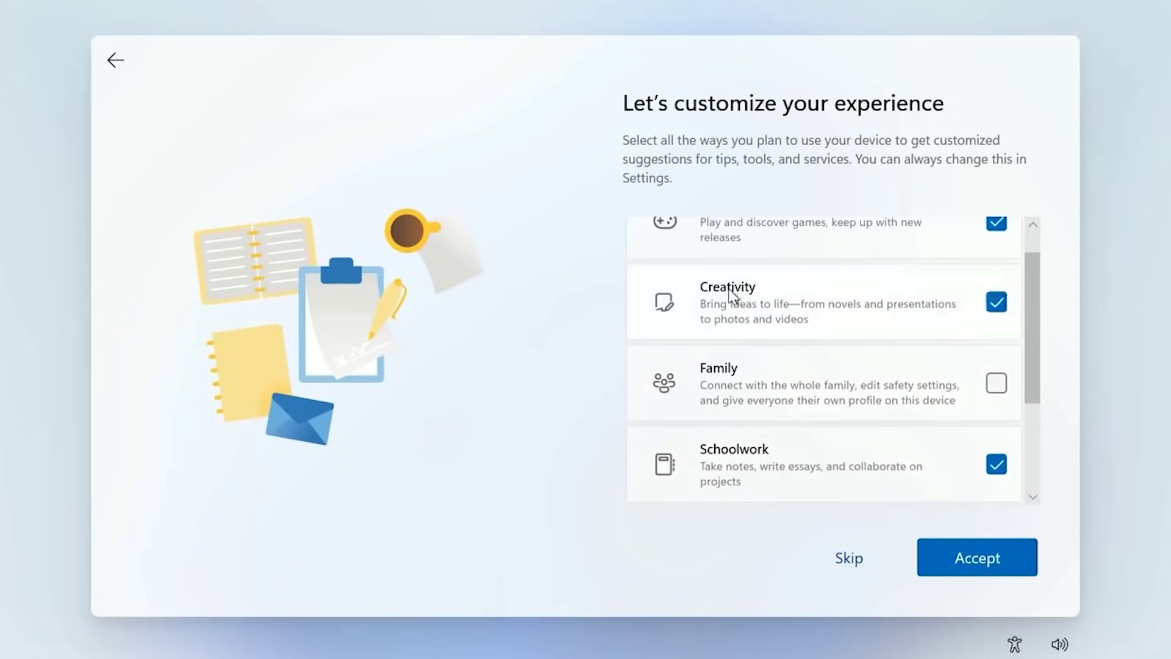
scroll(915, 329, "down", 3)
left_click(974, 566)
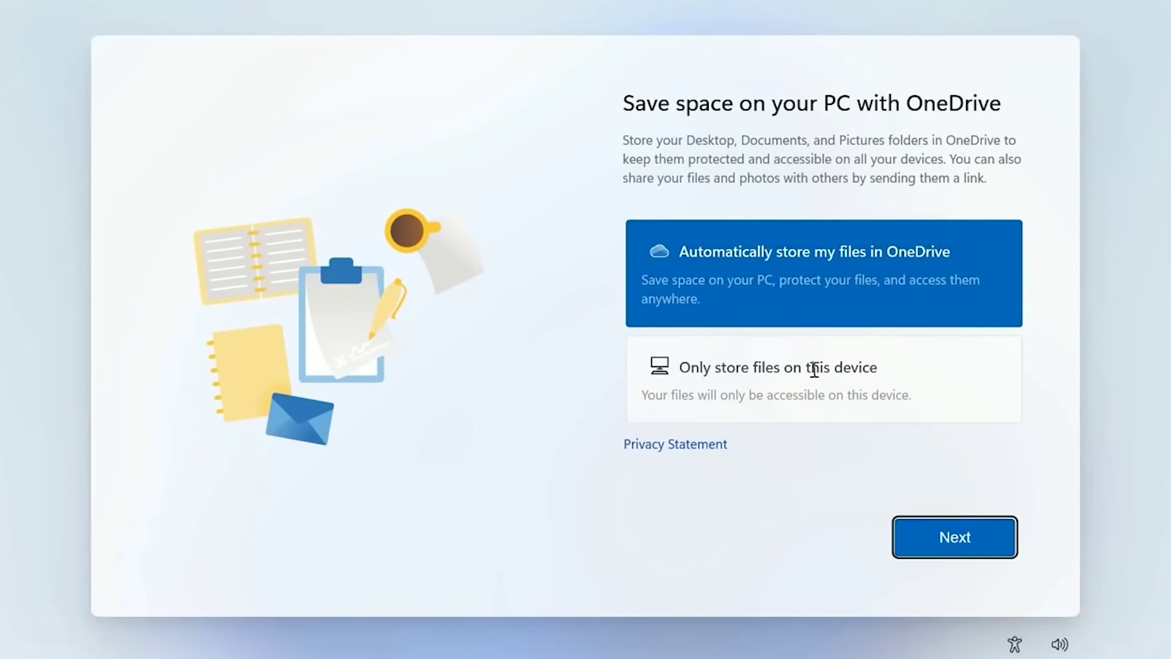
left_click(963, 546)
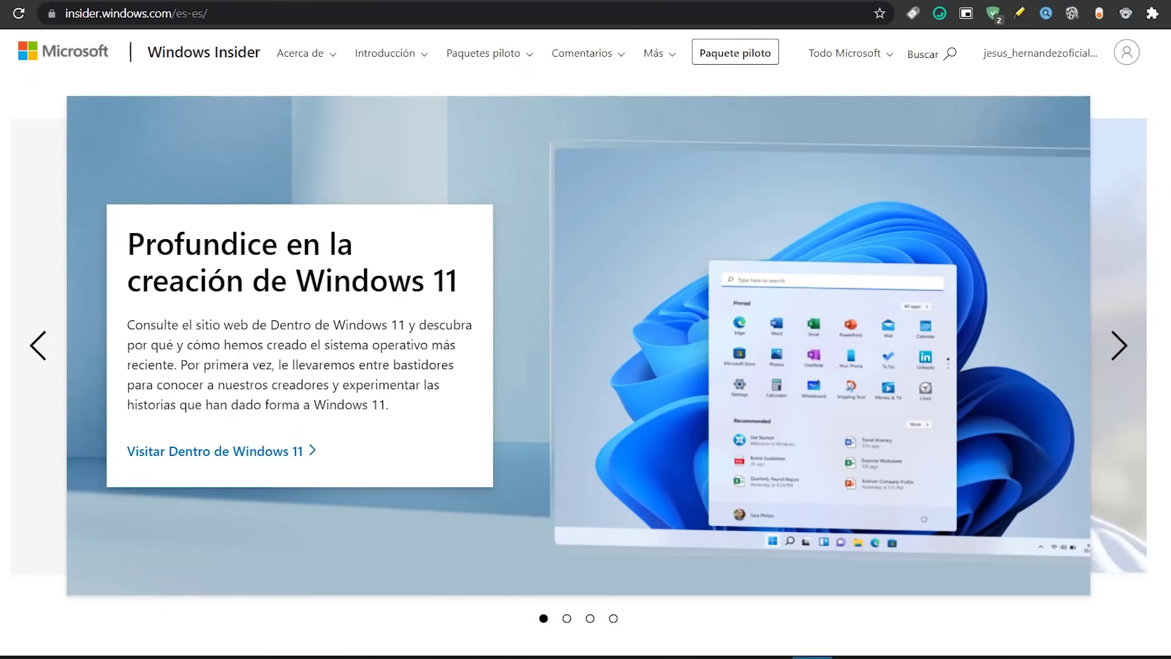
Scroll the Insider page and highlight the Dev, Beta and Release Preview channel headings
scroll(585, 342, "down", 5)
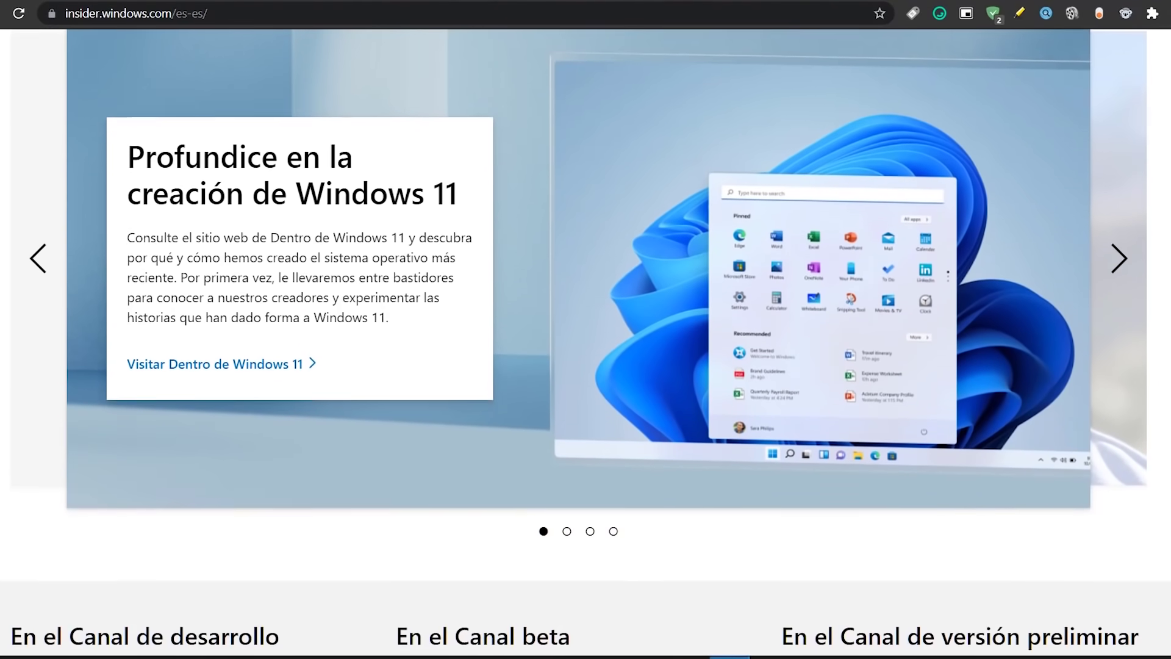
scroll(586, 341, "down", 2)
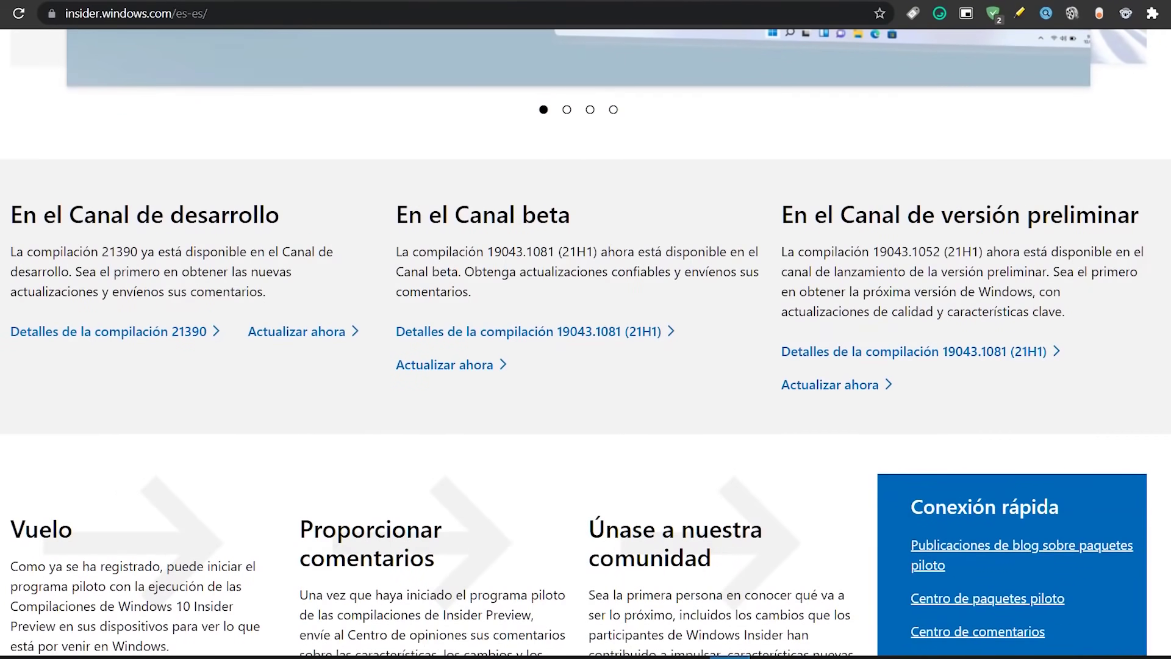
left_click_drag(13, 216, 287, 232)
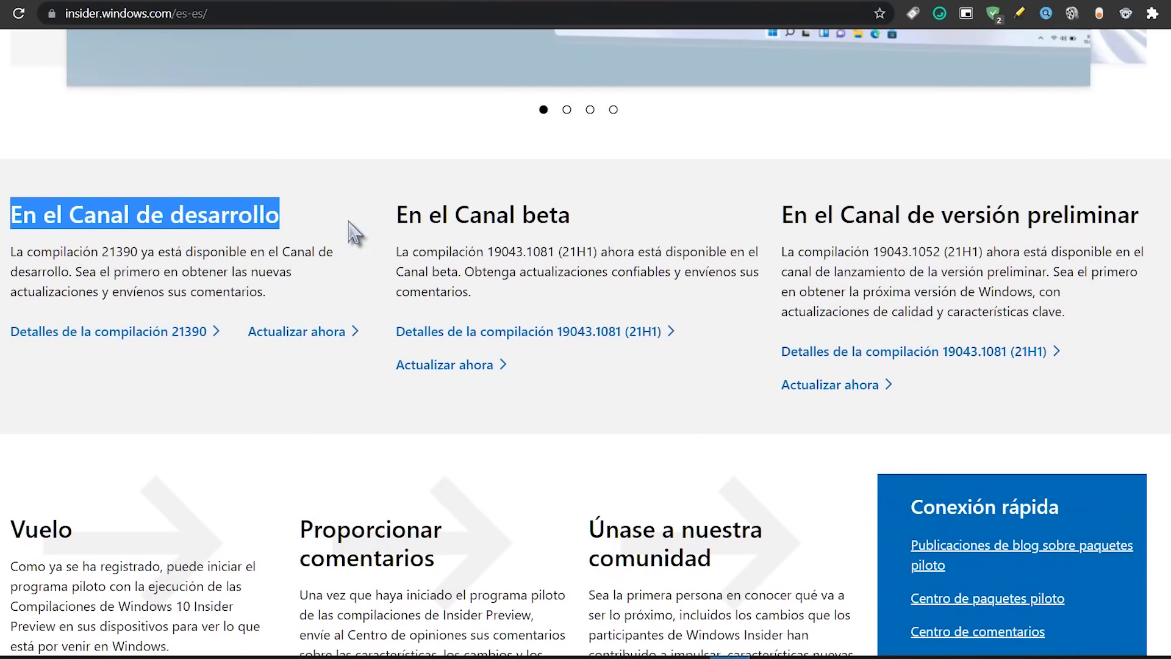
left_click_drag(396, 215, 616, 252)
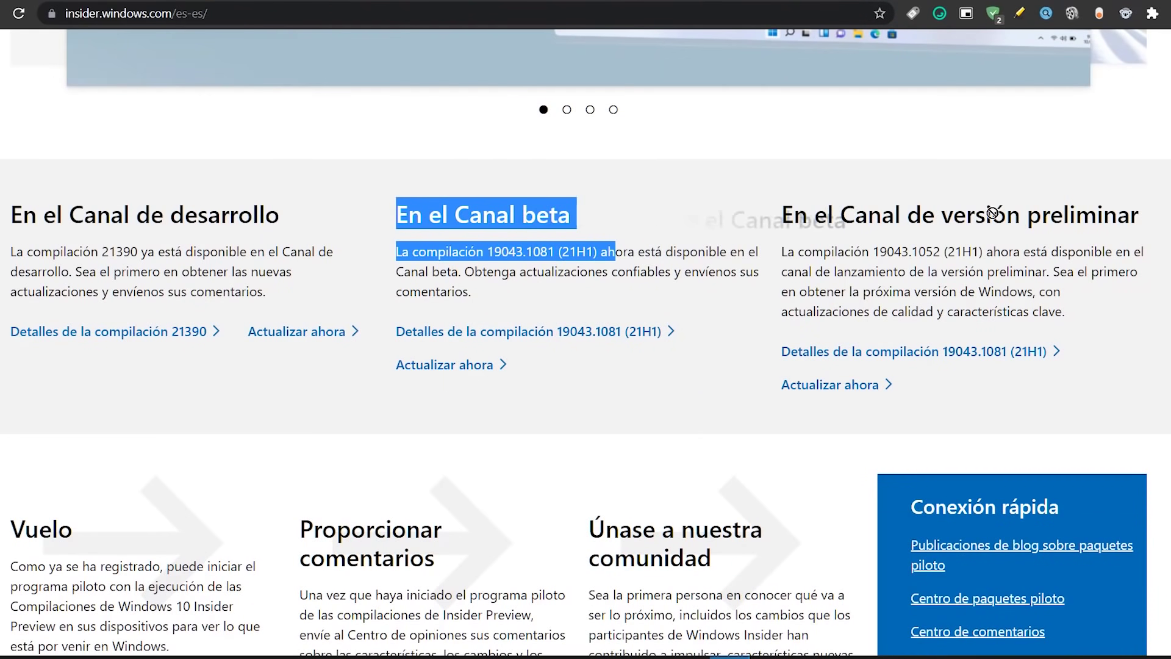
left_click(811, 219)
left_click_drag(1138, 220, 800, 223)
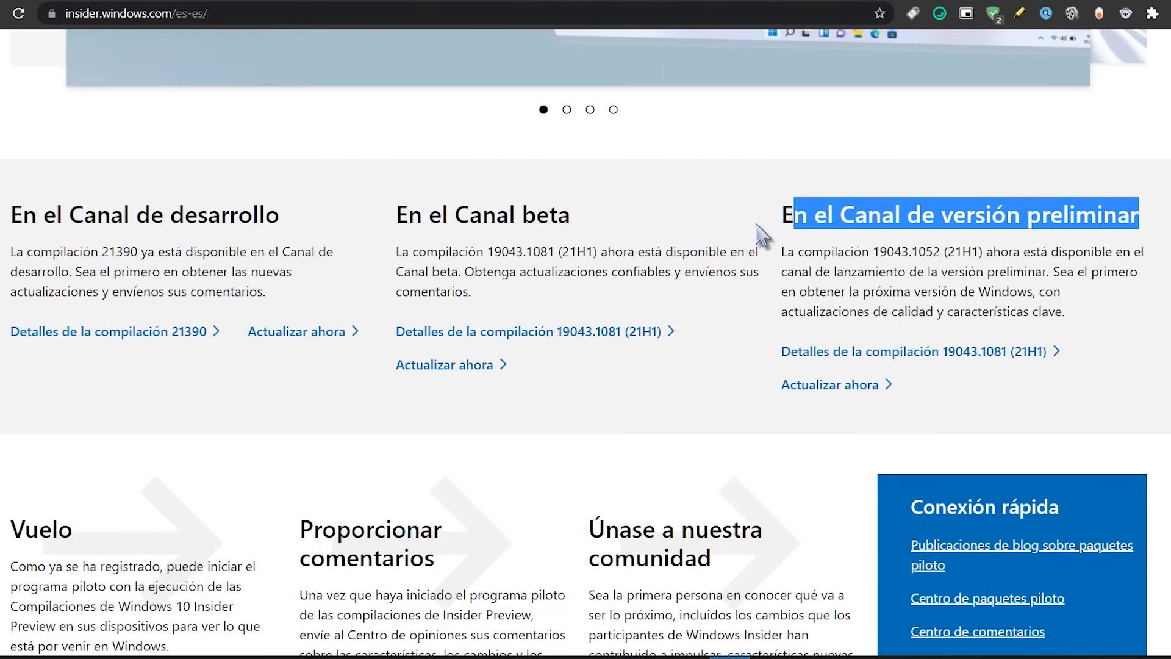
left_click(793, 220)
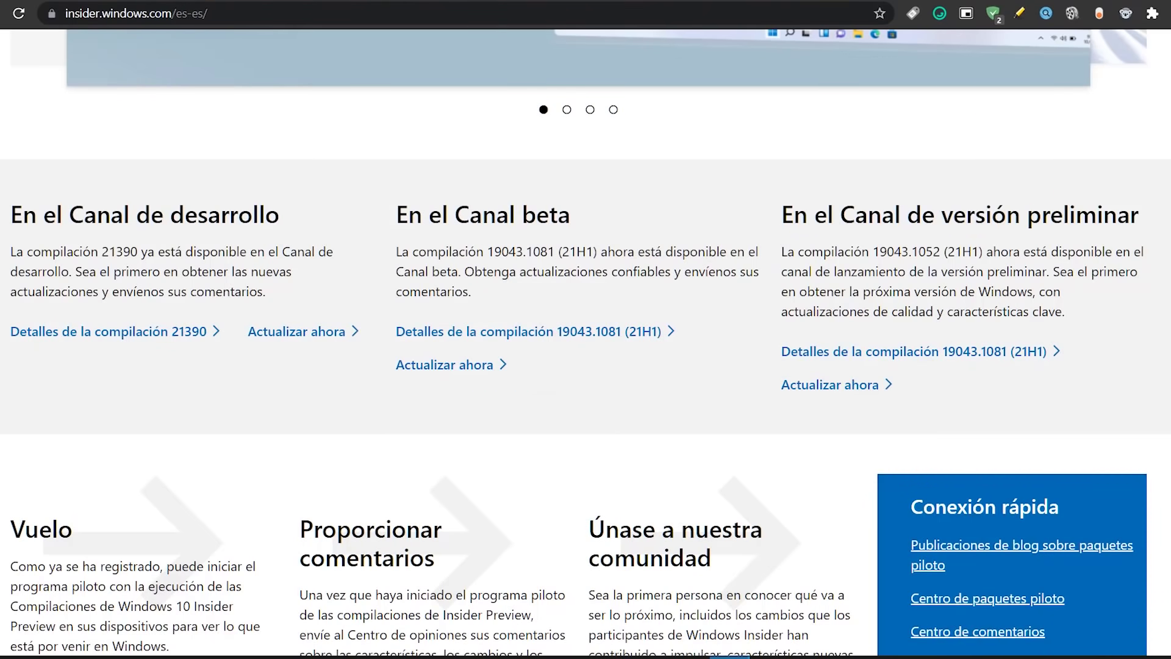
Scroll back up the page and open Update & Security in Settings
scroll(585, 341, "down", 10)
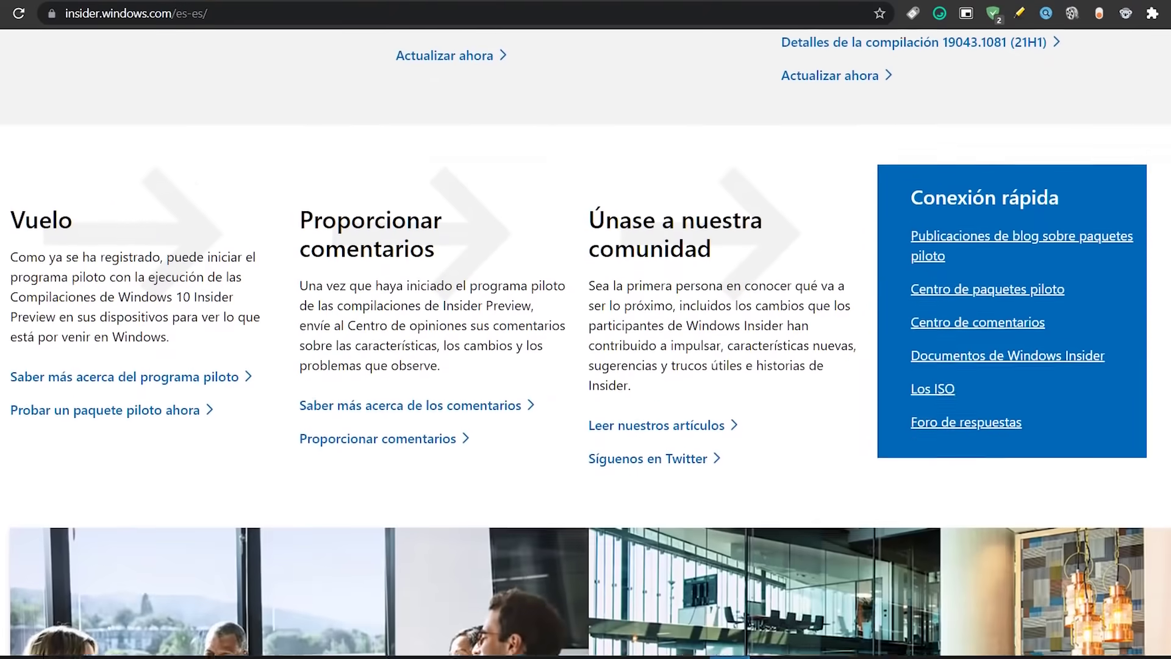
scroll(586, 341, "down", 18)
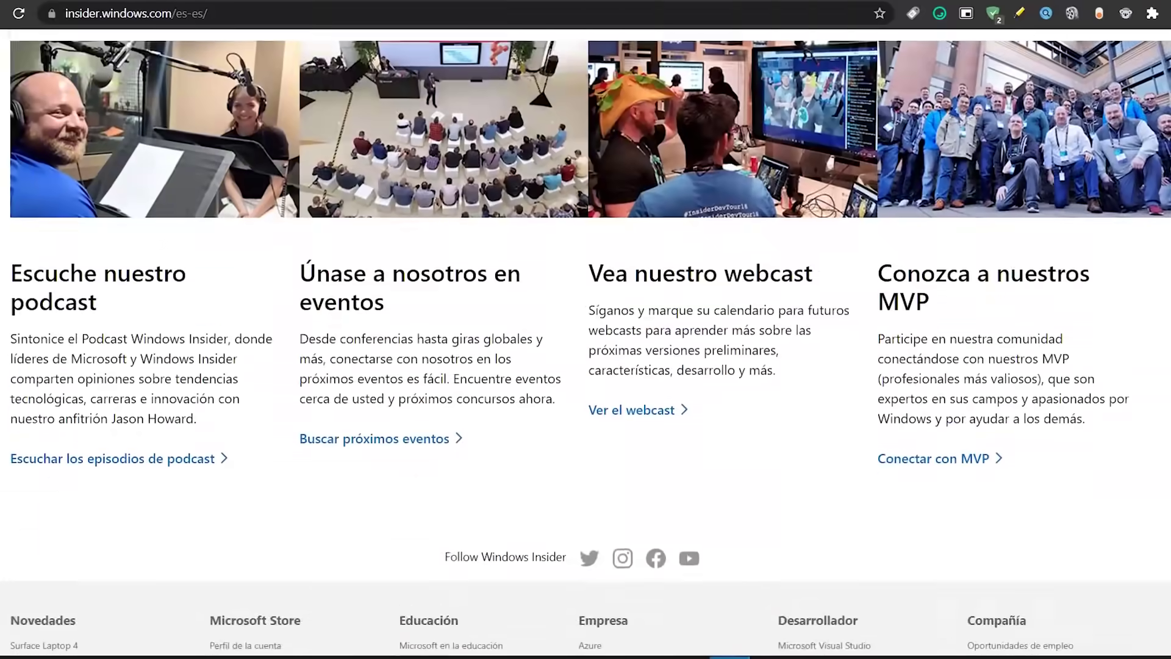
scroll(586, 341, "up", 9)
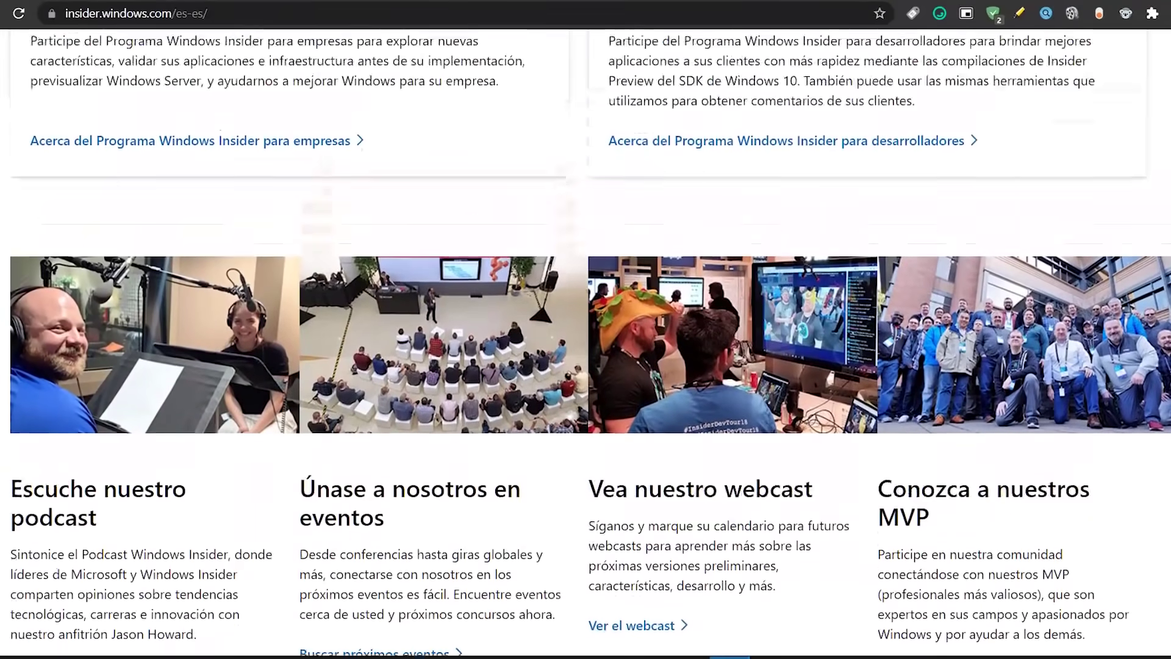
scroll(585, 342, "up", 7)
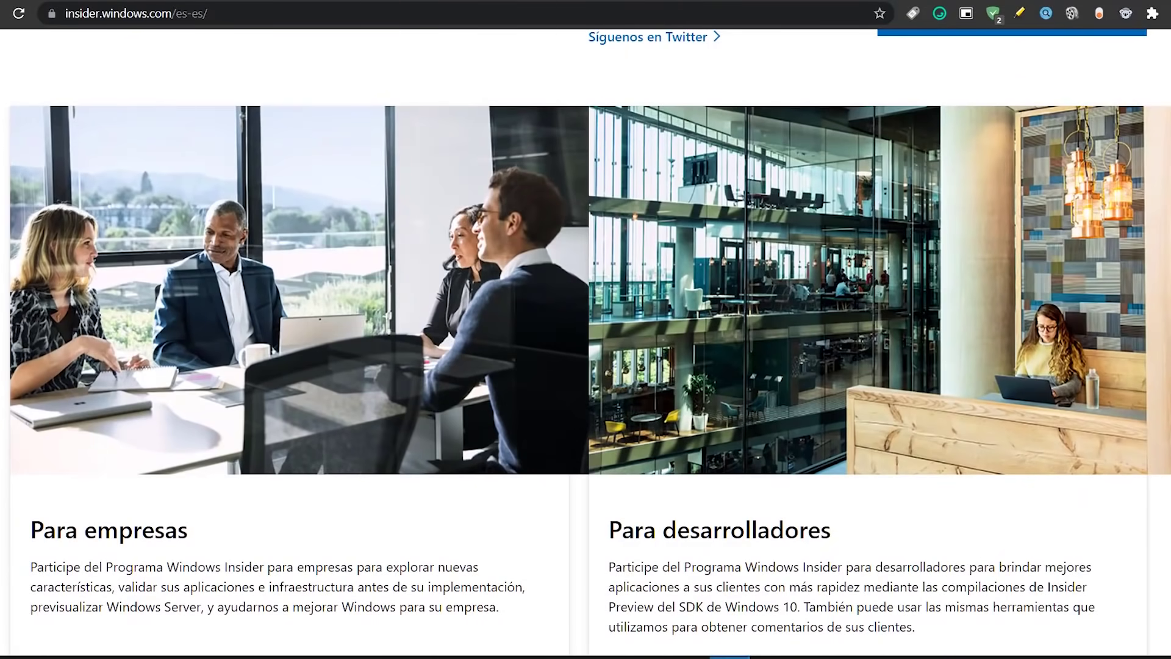
scroll(586, 342, "up", 8)
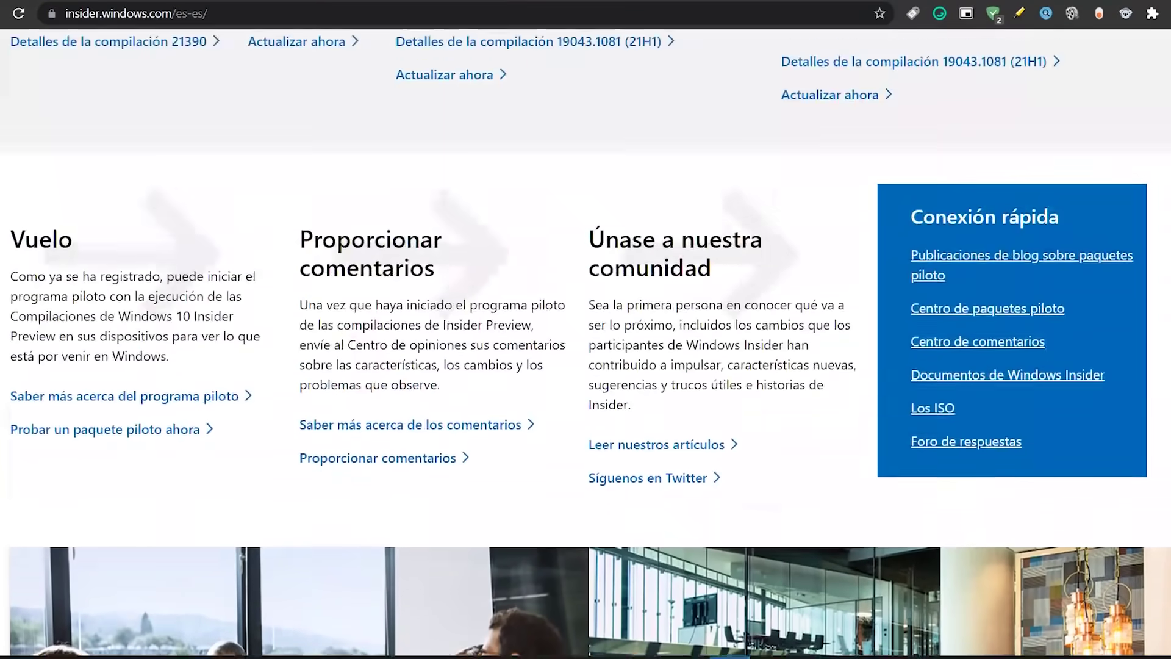
scroll(585, 341, "up", 7)
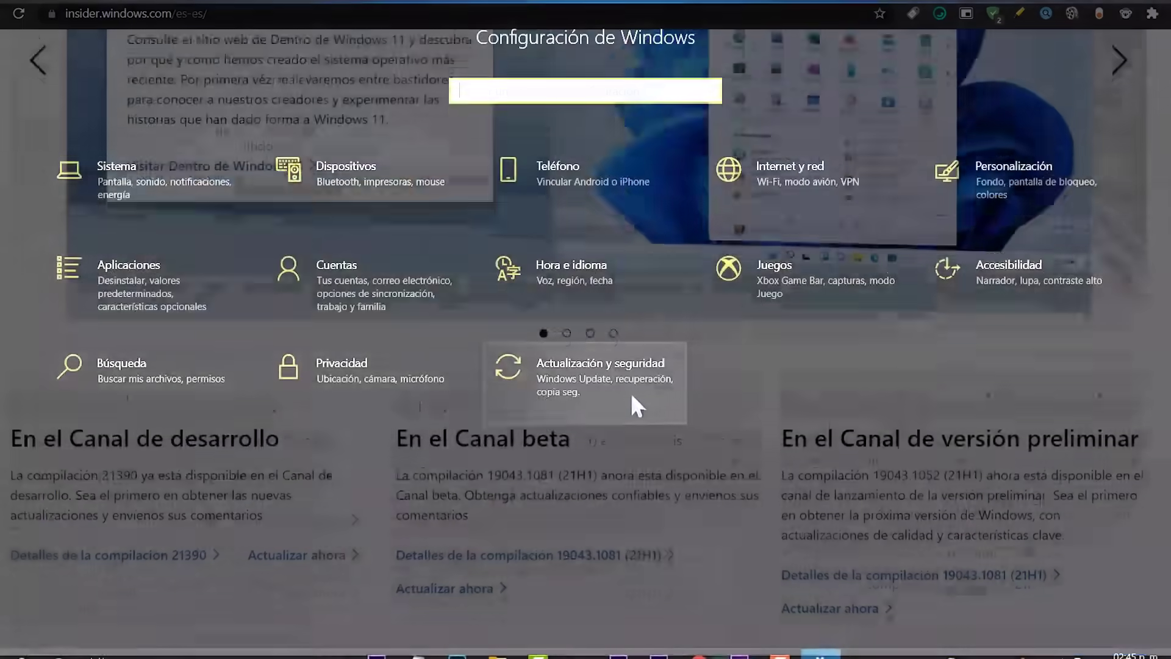
left_click(637, 405)
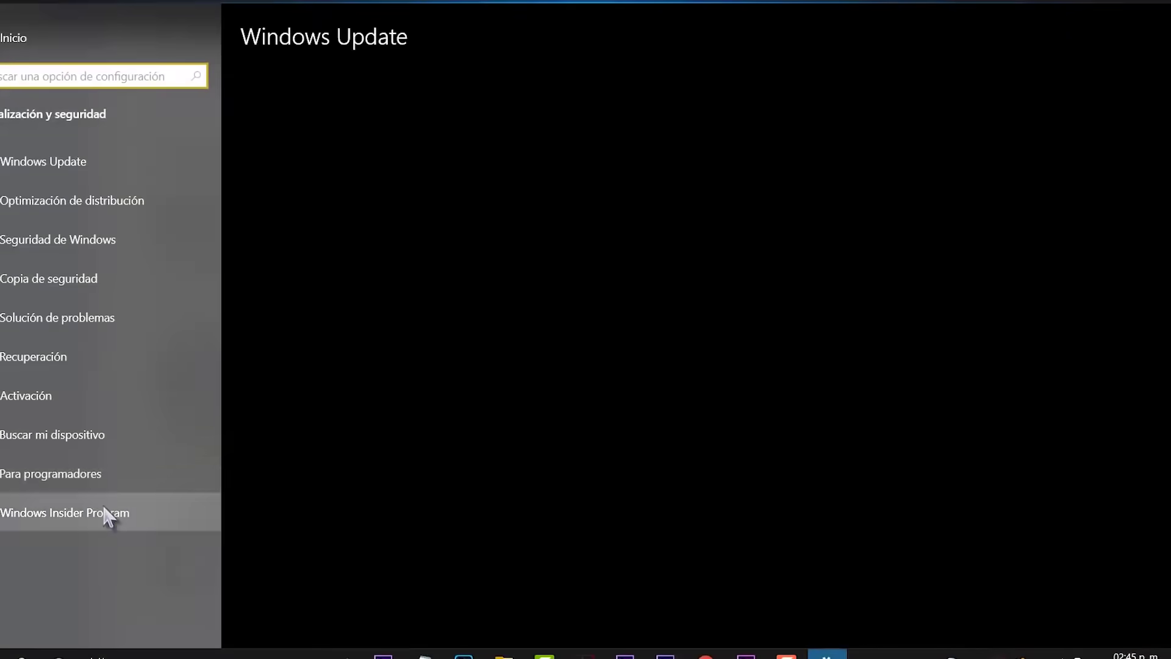
Start joining the Windows Insider Program and link the existing Microsoft account
left_click(61, 516)
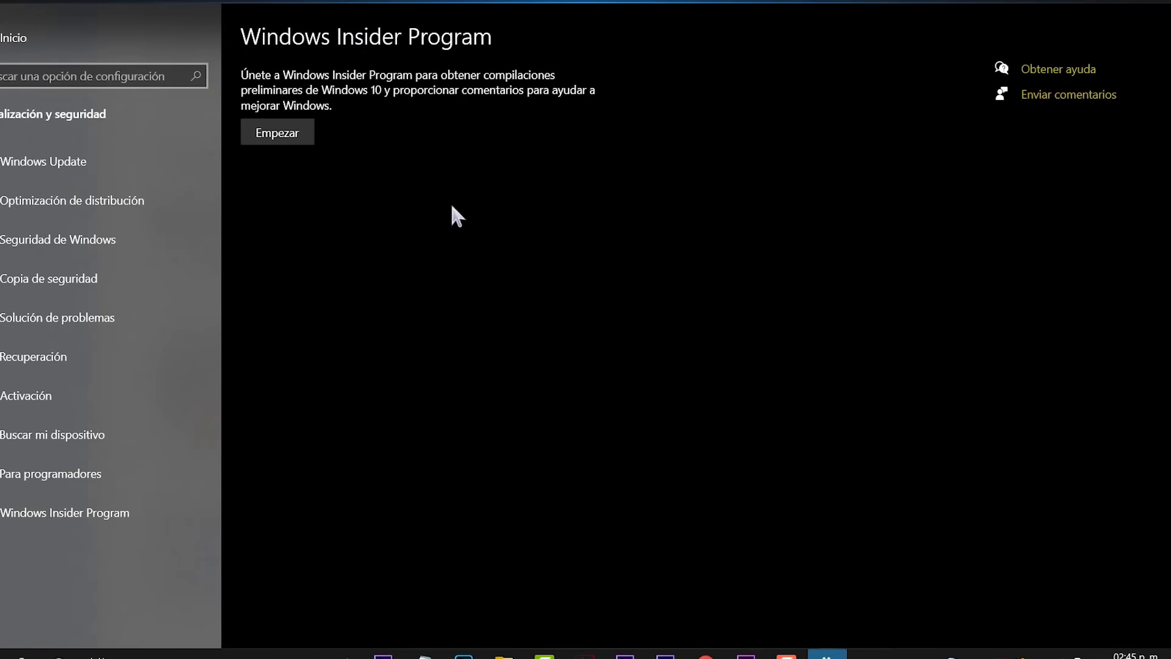
left_click(277, 131)
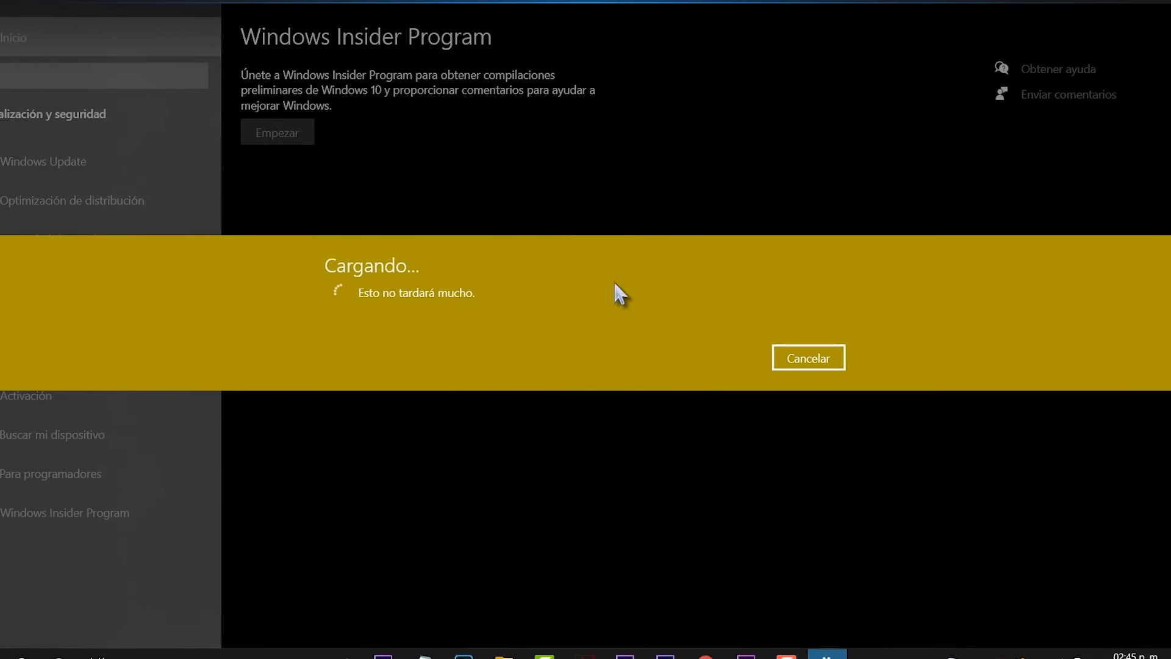
left_click(379, 293)
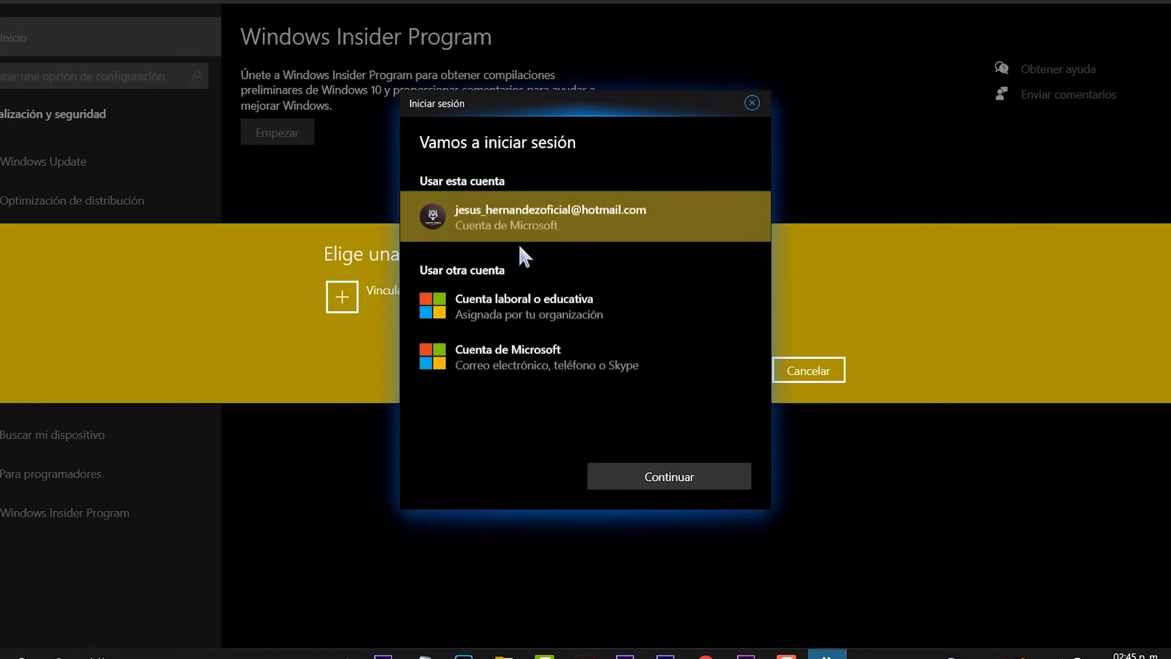
left_click(659, 479)
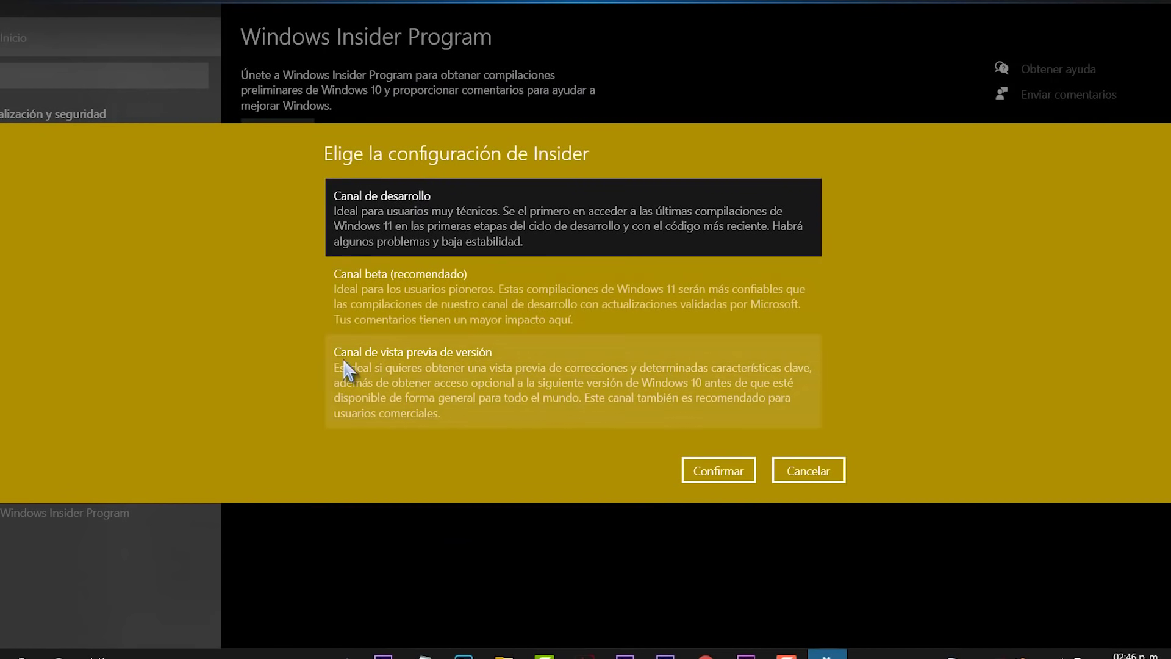
Choose the Dev channel (Canal de desarrollo), confirm it and accept the program terms
left_click(529, 304)
left_click(485, 378)
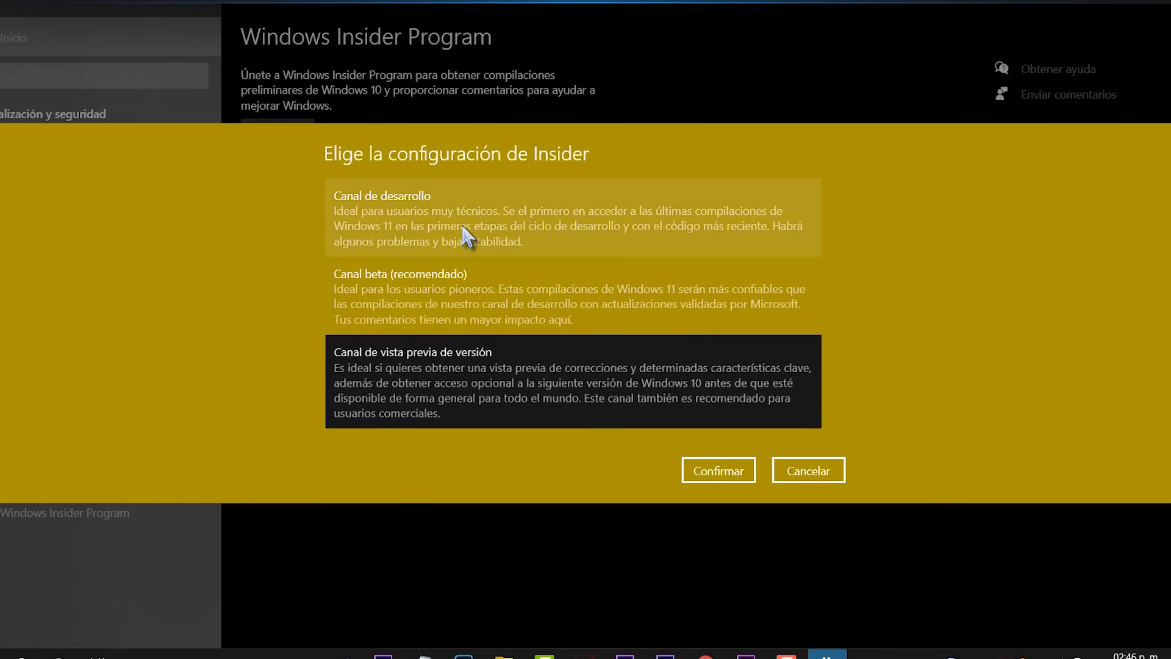
left_click(519, 183)
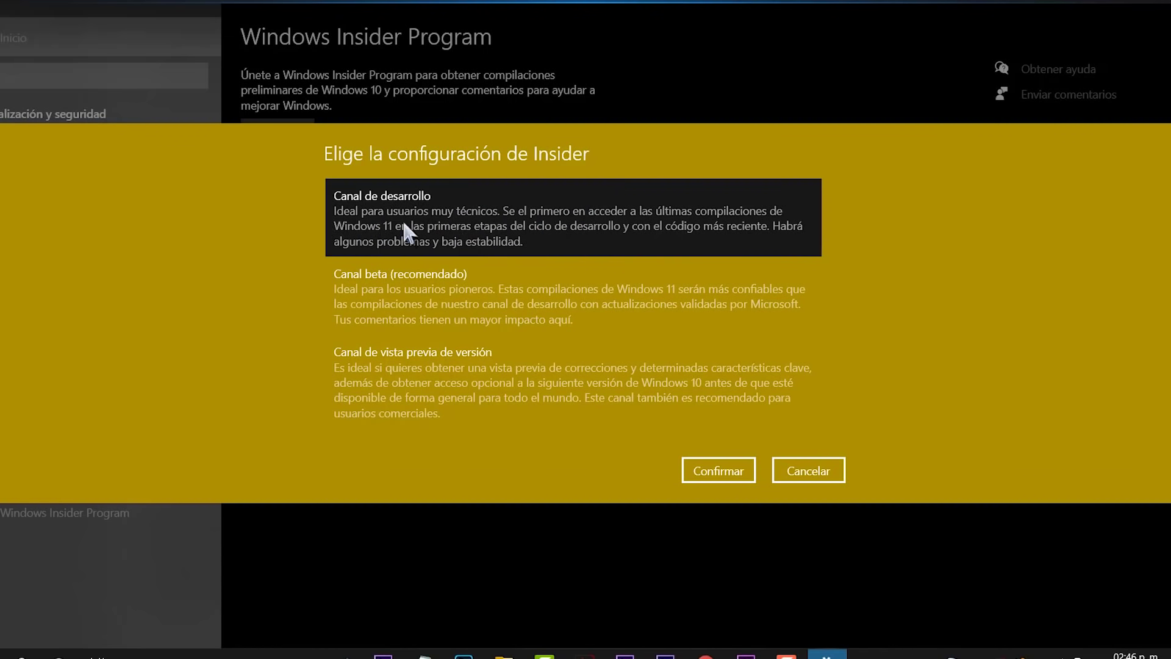
left_click(720, 471)
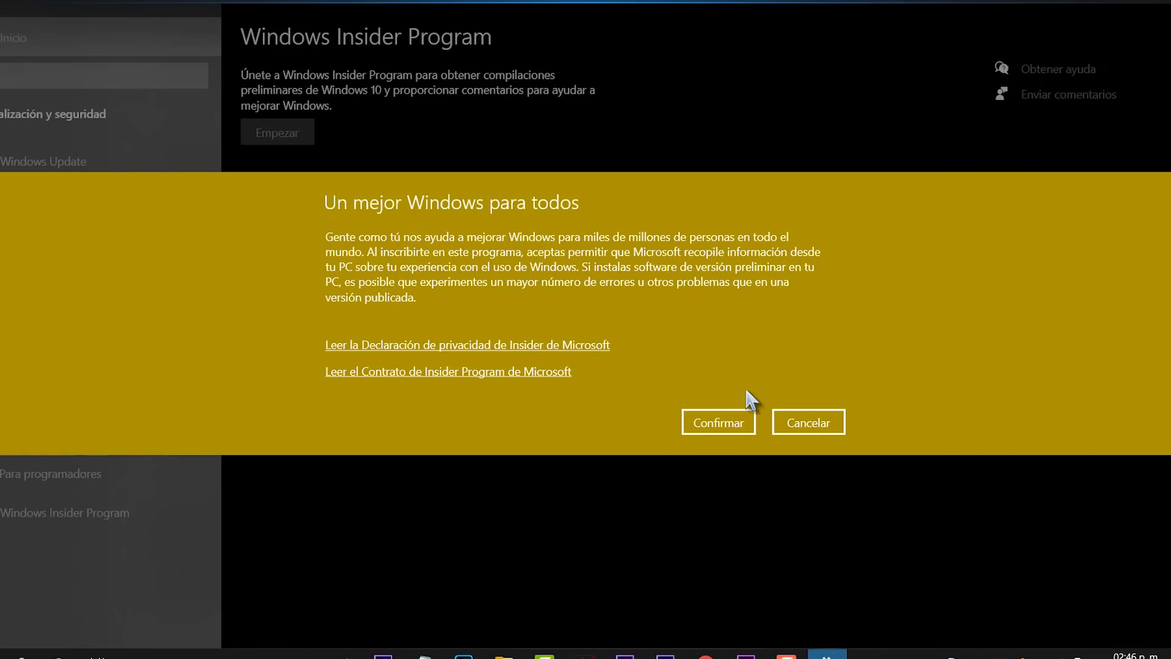
left_click(729, 429)
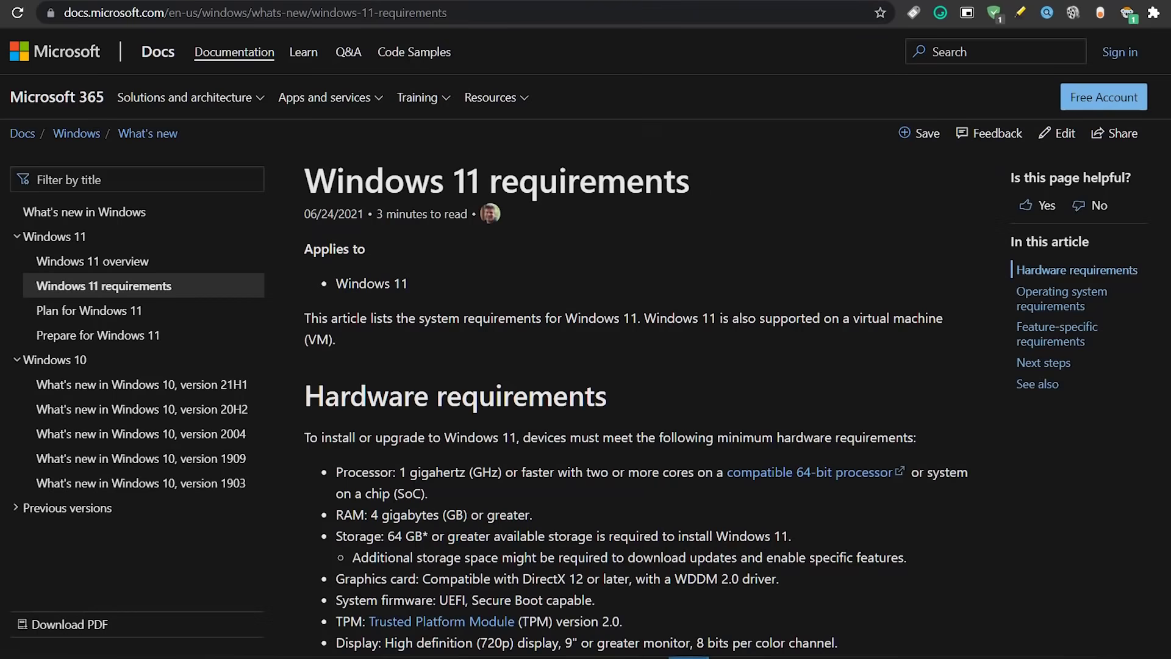
Scroll to Hardware requirements and highlight the TPM, display and internet lines
scroll(585, 342, "down", 3)
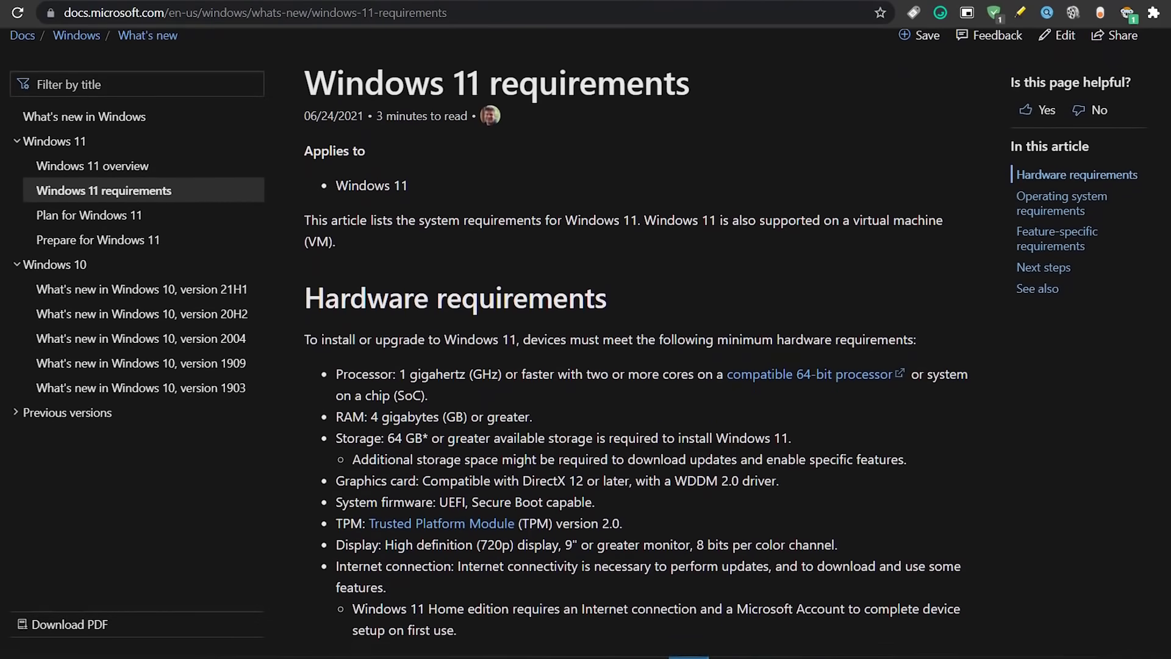
scroll(586, 341, "down", 2)
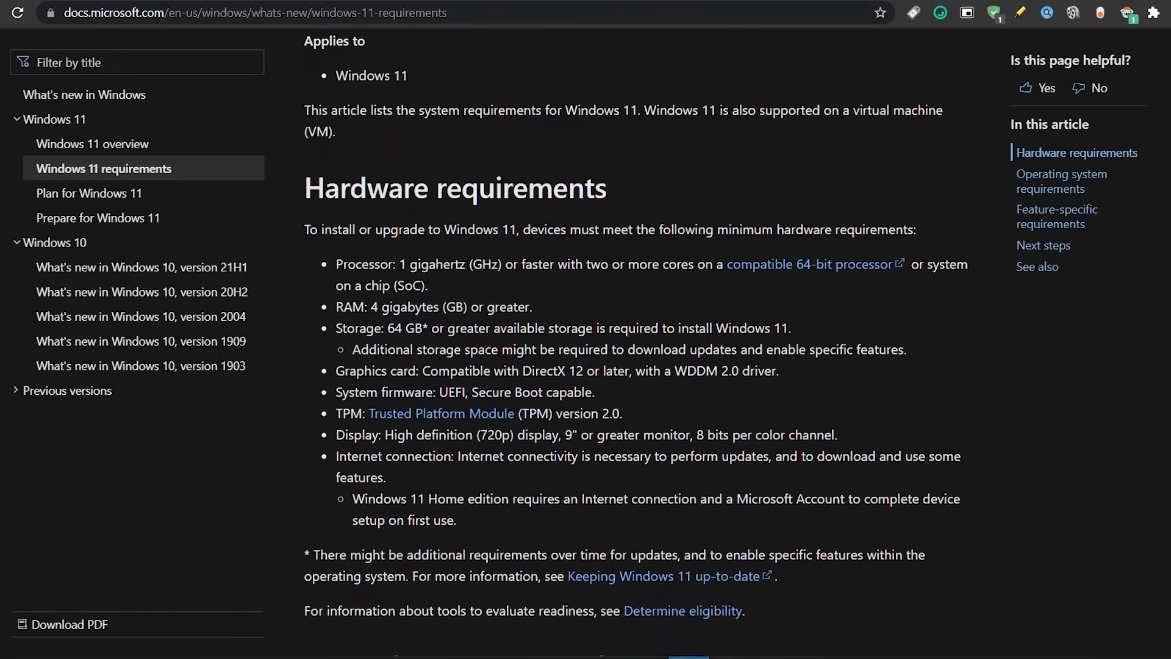
scroll(1057, 283, "down", 2)
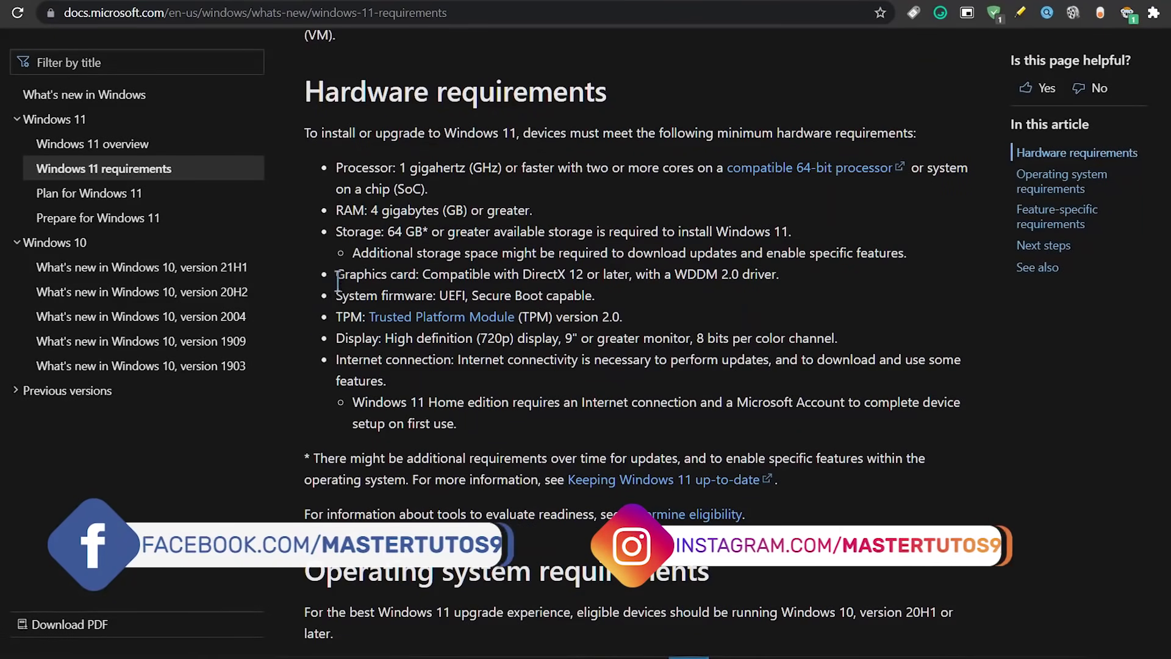
left_click_drag(332, 316, 669, 309)
left_click(307, 325)
left_click_drag(308, 324, 345, 320)
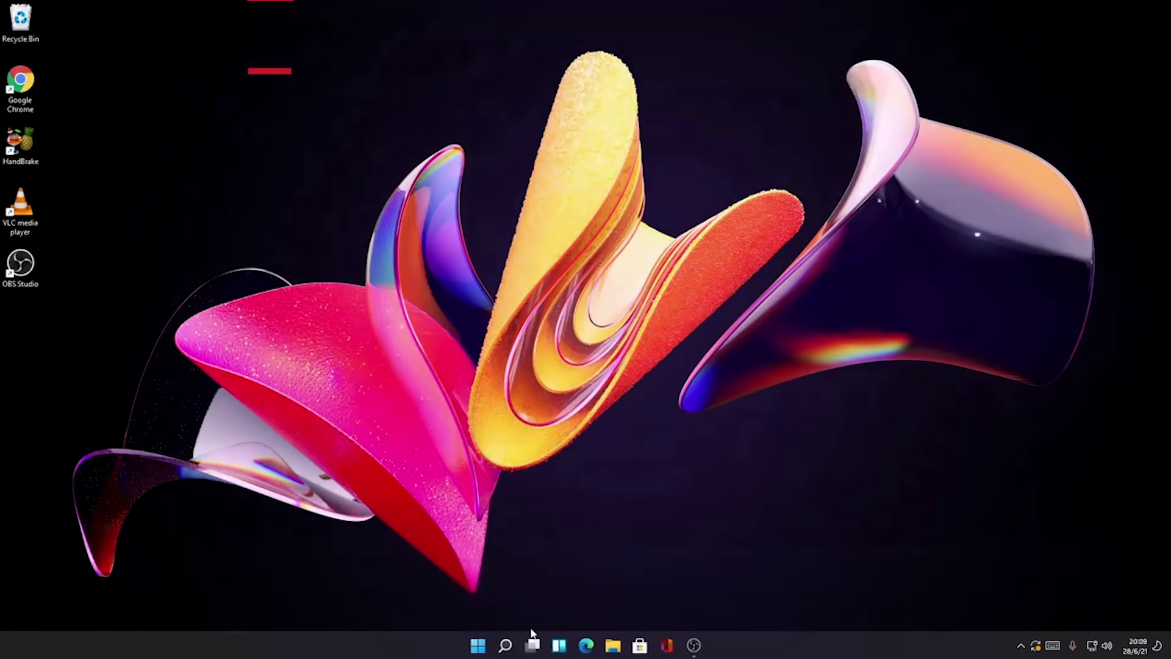
Reach the desktop background settings from the desktop menu via Display and Personalisation
left_click(532, 635)
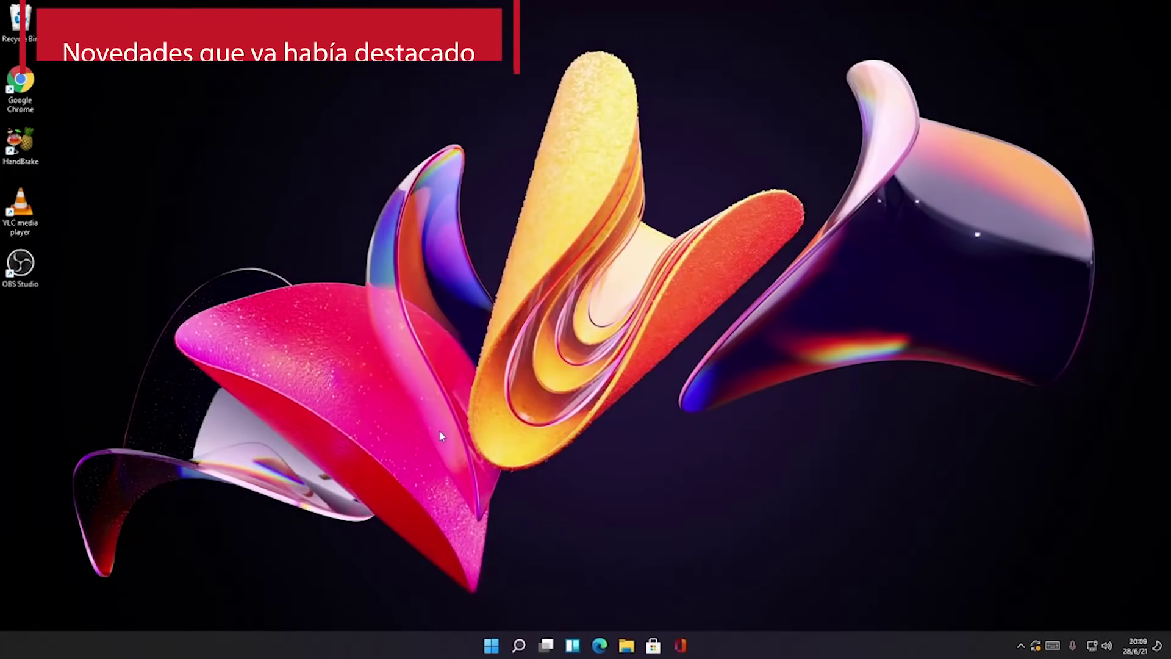
right_click(440, 460)
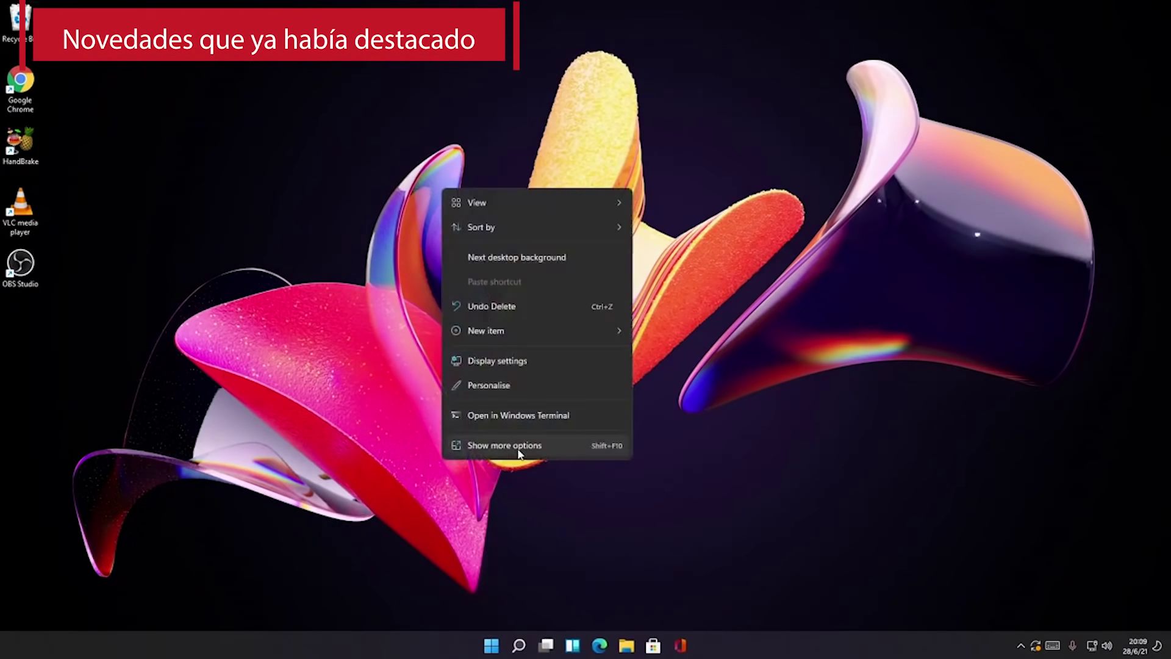
left_click(517, 361)
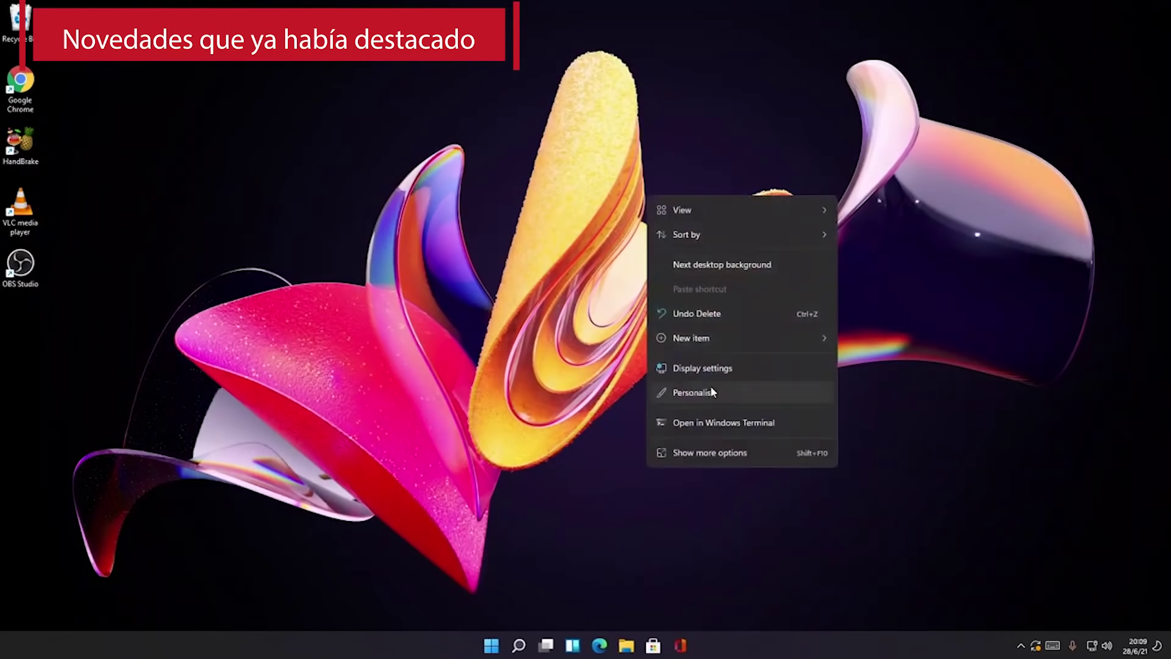
left_click(695, 392)
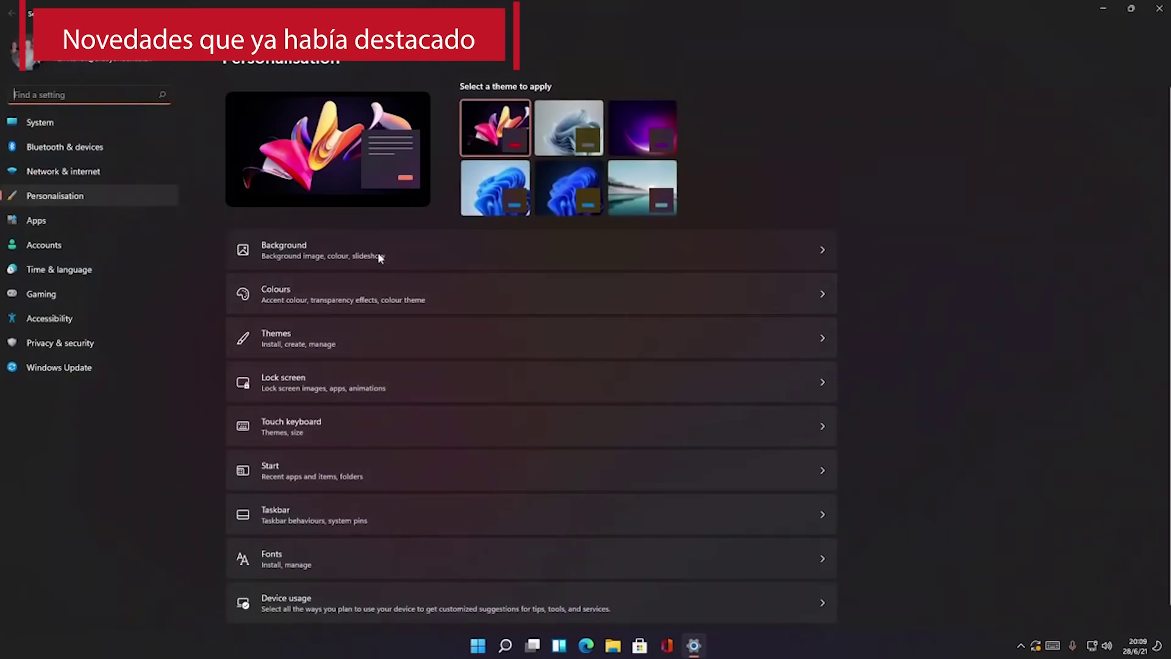
left_click(378, 254)
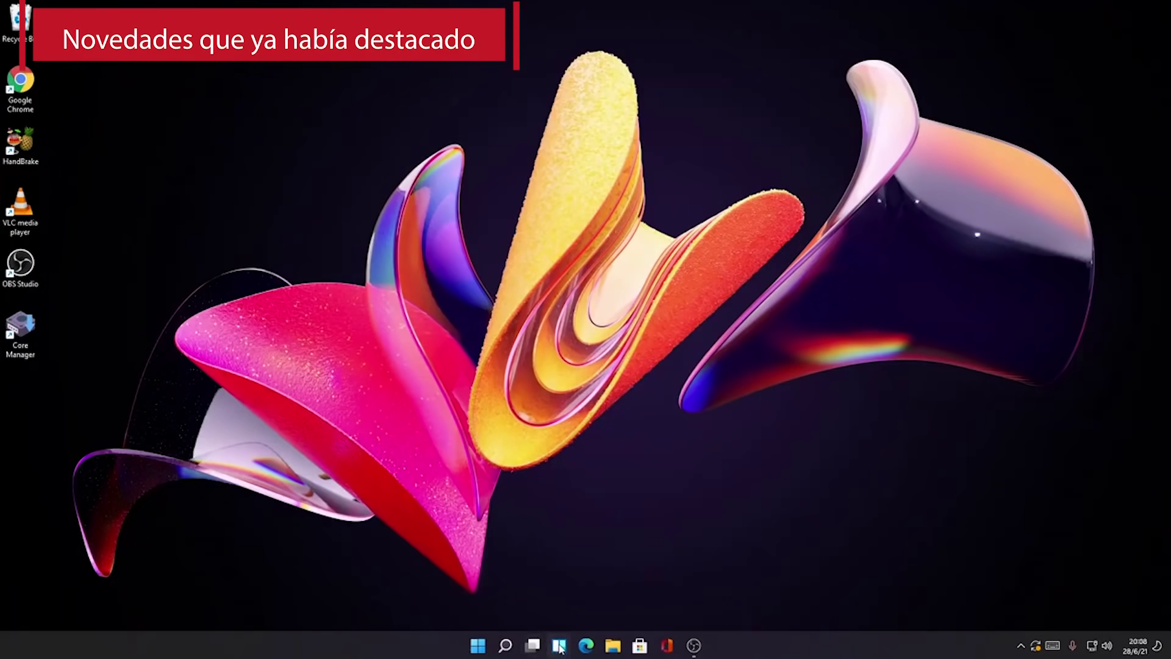
Open the widgets board and scroll down through its news stories
left_click(559, 646)
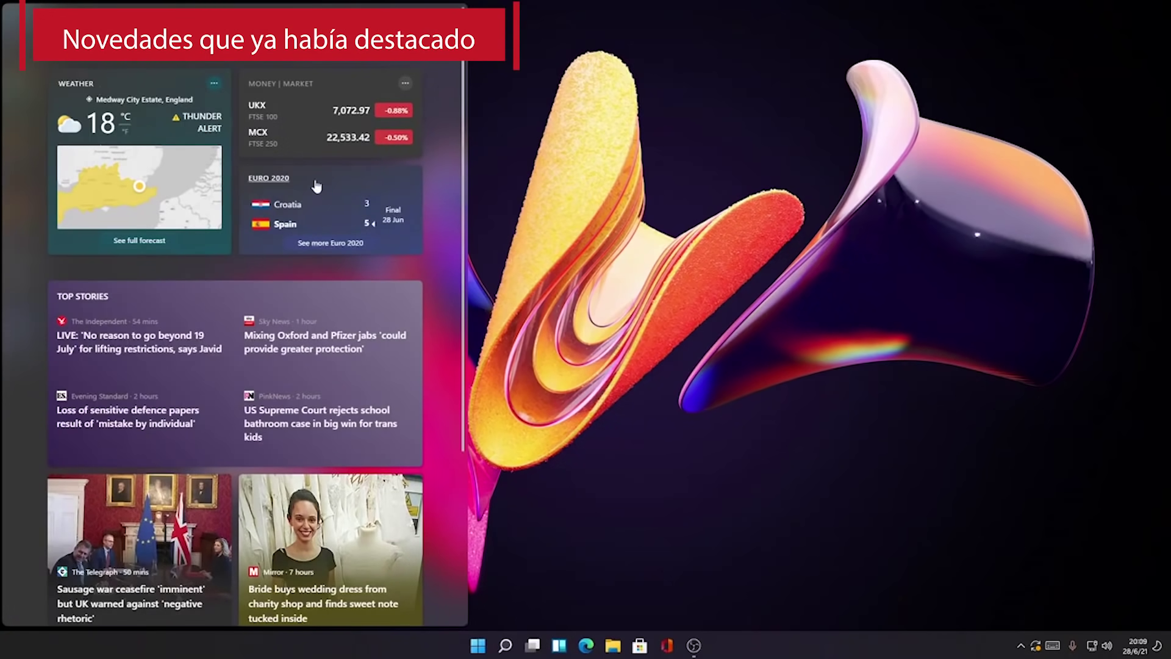
scroll(264, 328, "down", 4)
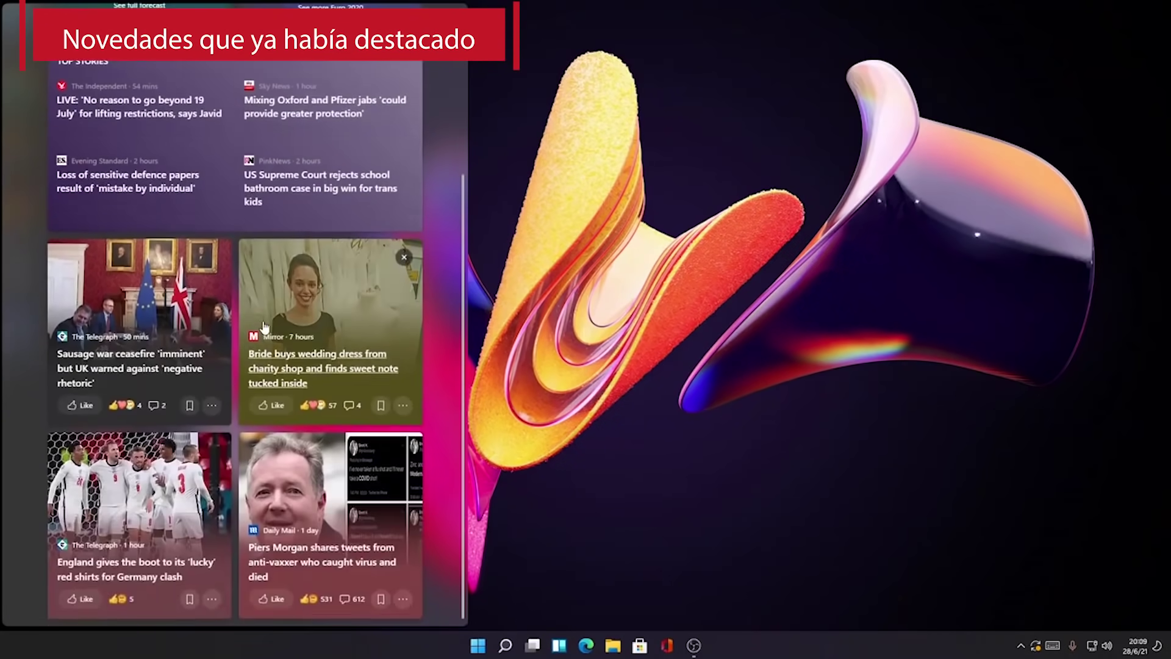
scroll(264, 328, "down", 12)
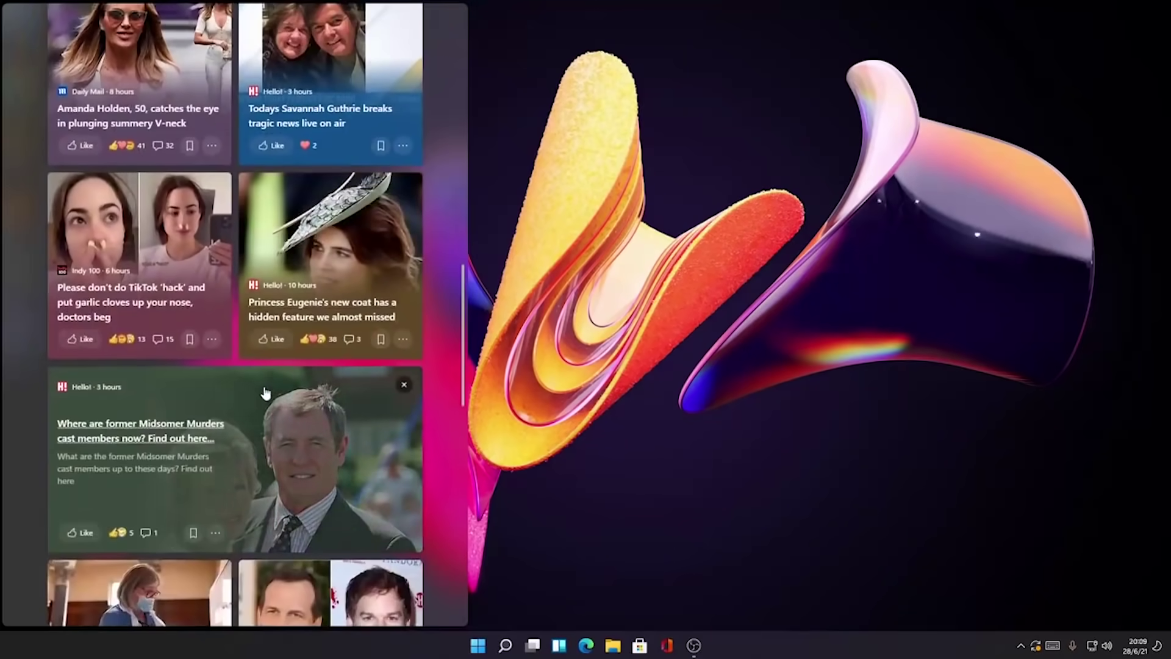
scroll(266, 394, "down", 10)
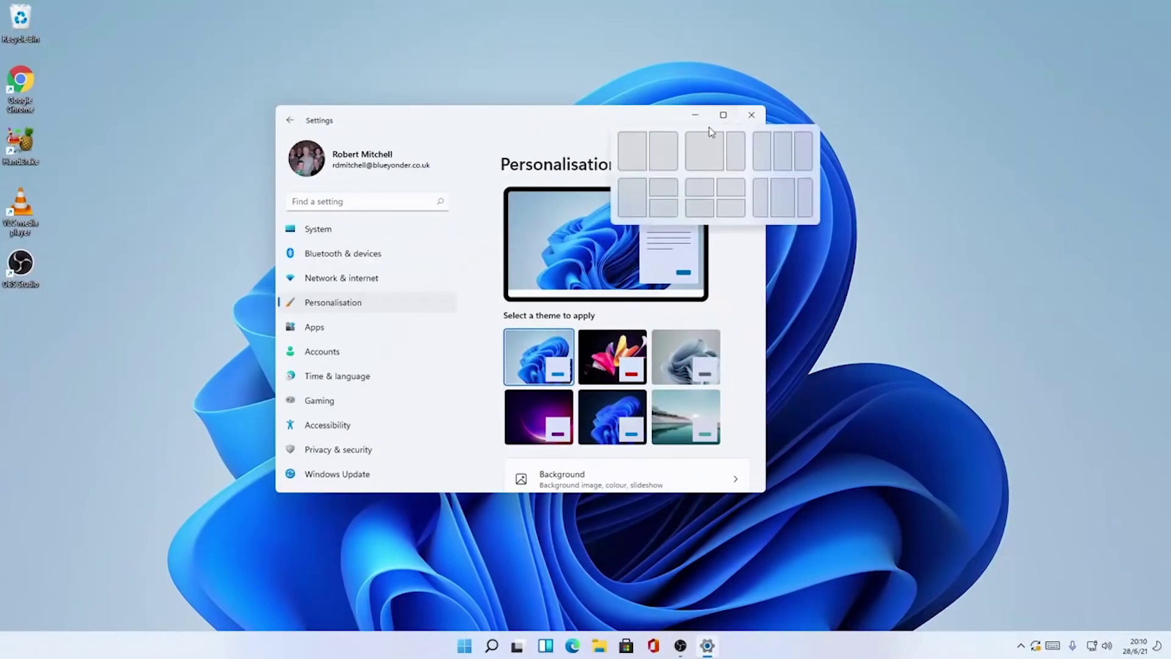
Put Settings in the top-right quarter snap layout, fill the left half with OBS, then minimise both
left_click(664, 188)
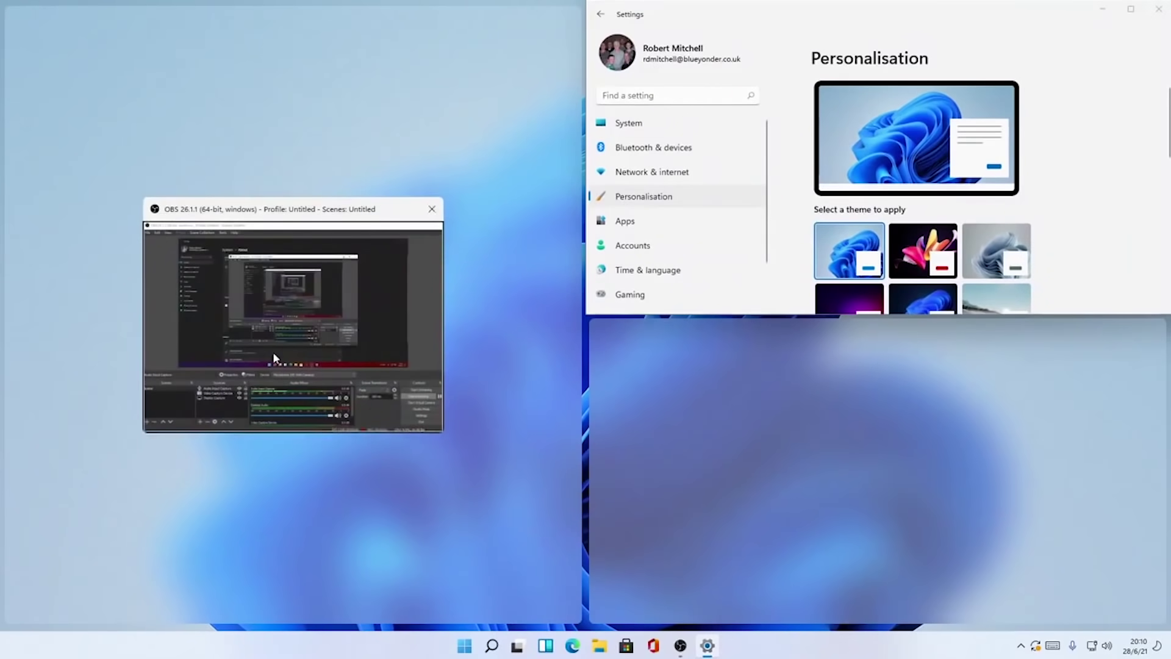
left_click(276, 349)
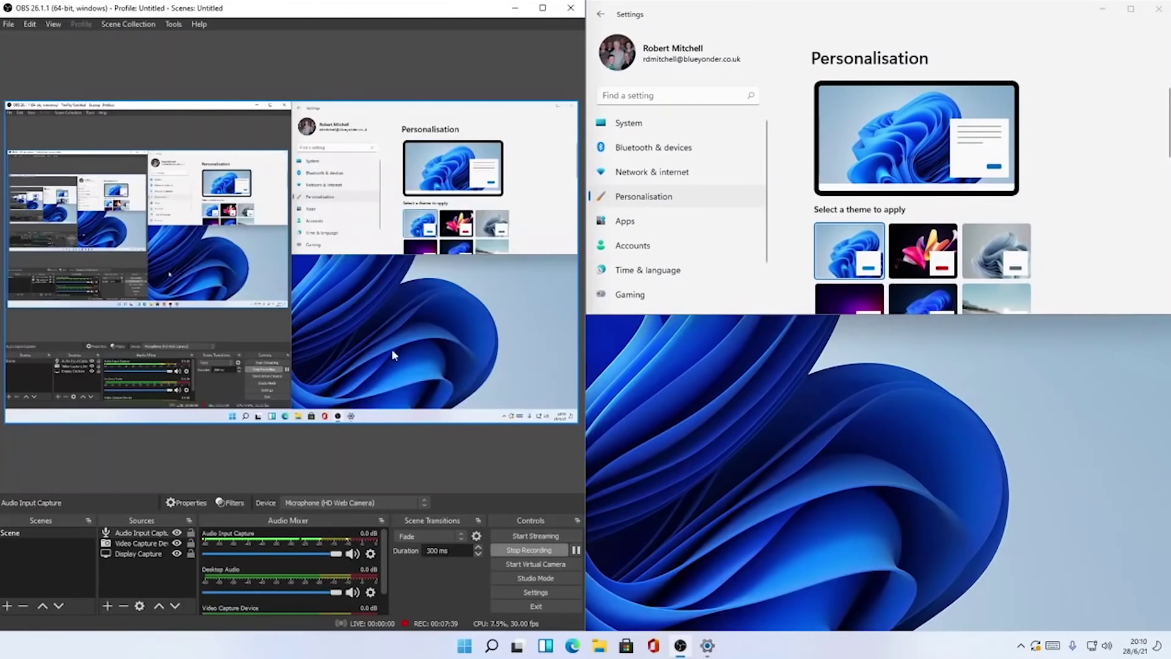
left_click(512, 11)
left_click(1102, 9)
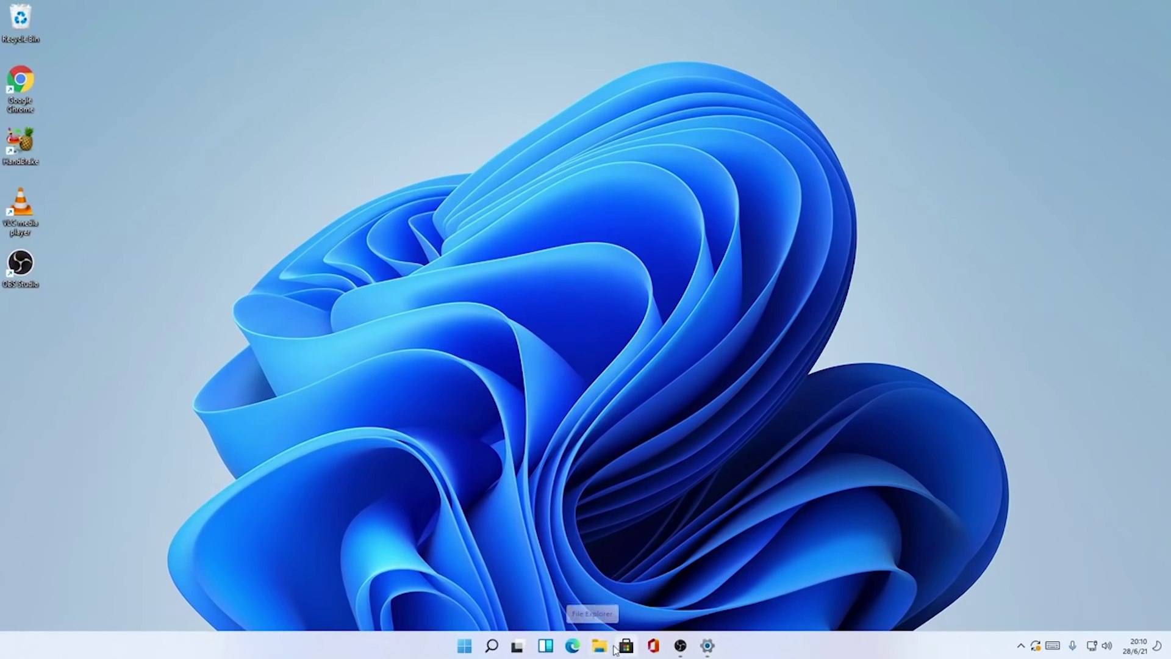
Launch the Microsoft Store, scroll its free and trending apps, then open the Settings app
right_click(717, 400)
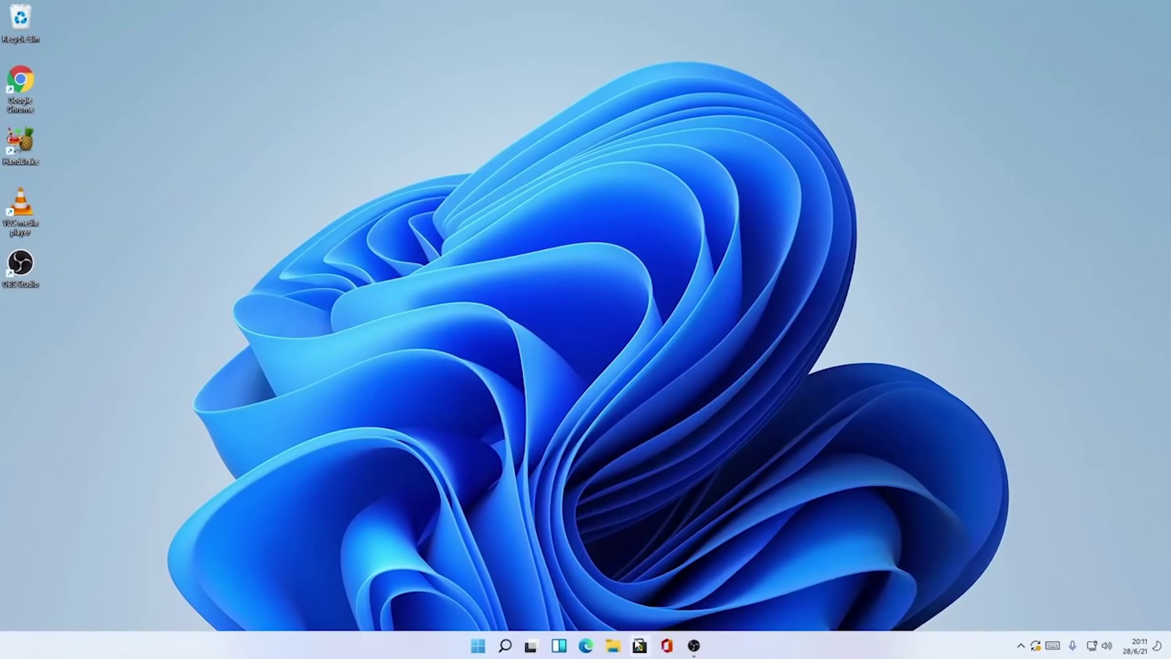
left_click(637, 644)
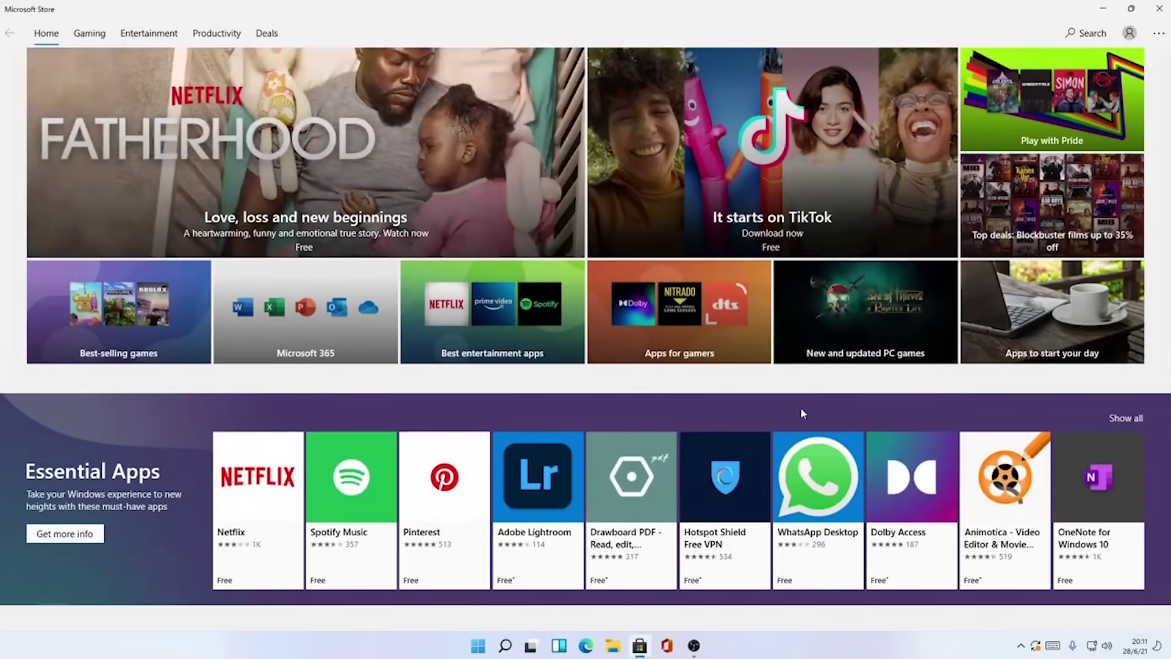
scroll(800, 407, "down", 8)
scroll(670, 413, "down", 7)
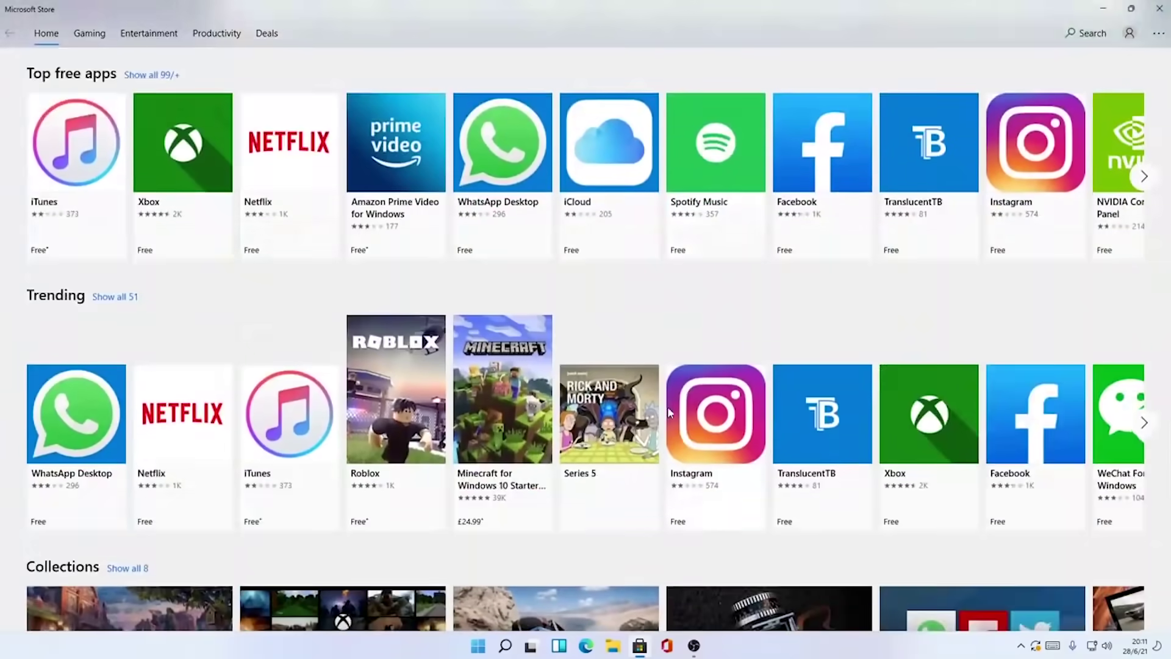
scroll(669, 413, "down", 2)
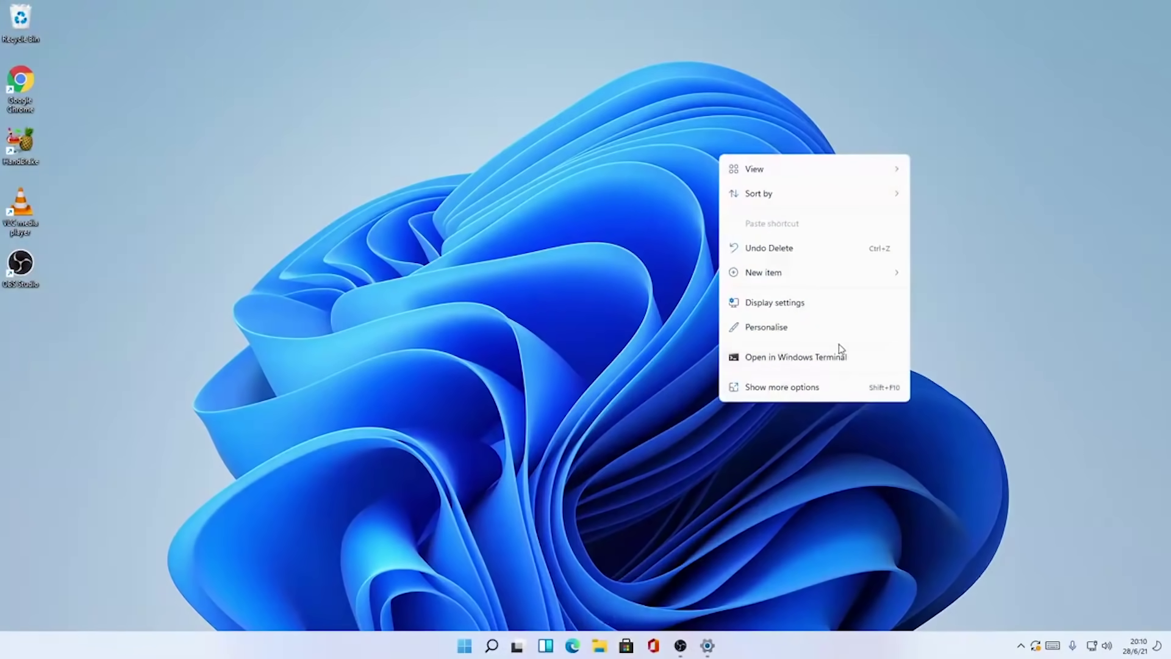
left_click(804, 326)
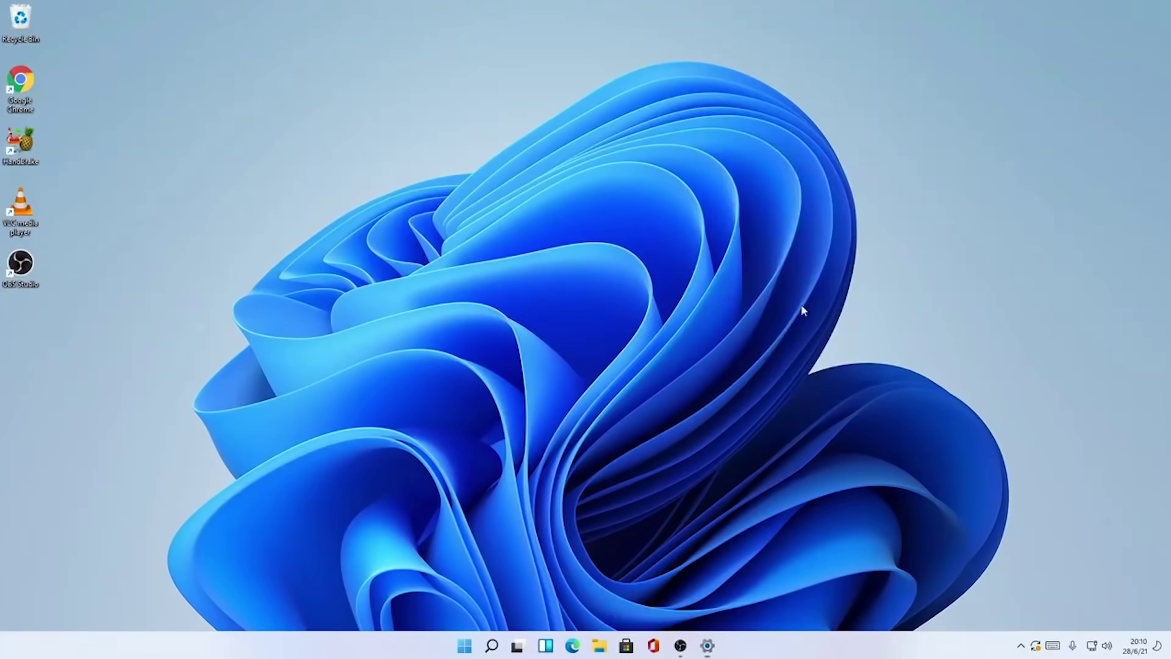
Maximise Settings and open the display's HDR page, which reports HDR as unsupported
double_click(776, 13)
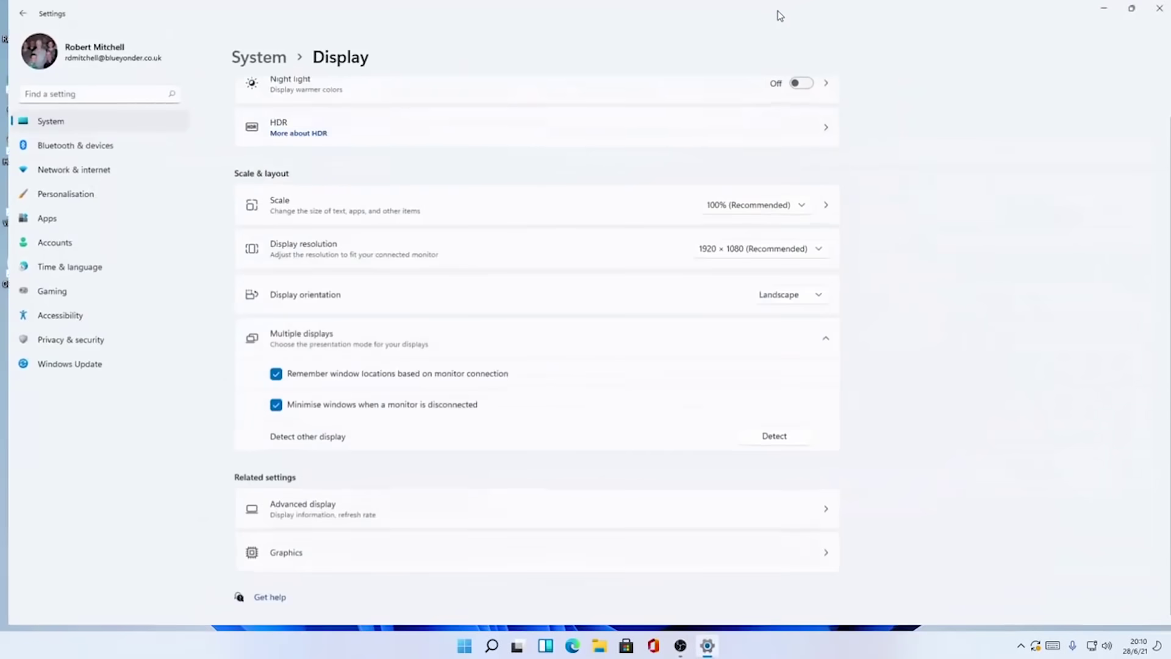
scroll(497, 150, "up", 1)
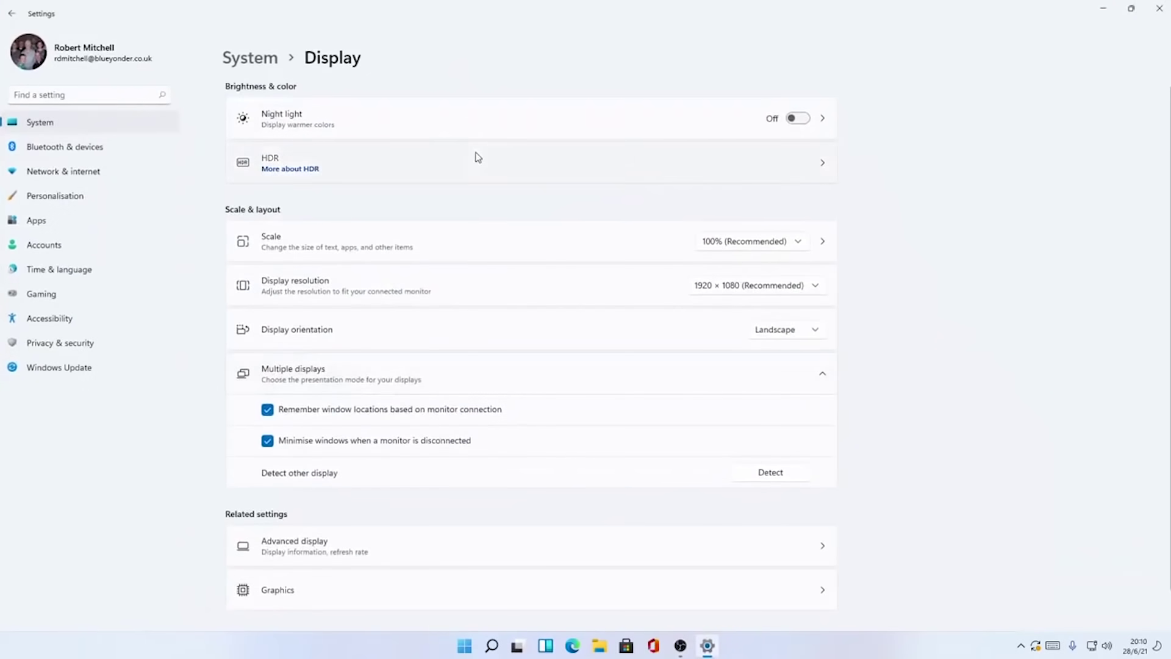
left_click(478, 158)
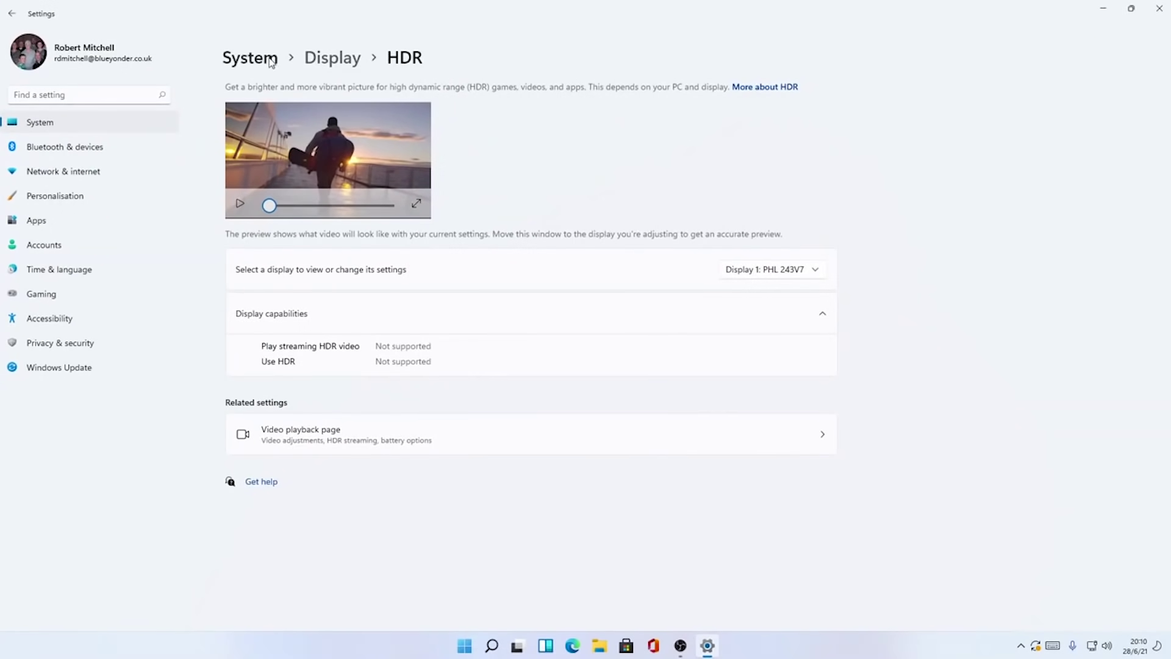
scroll(679, 118, "down", 1)
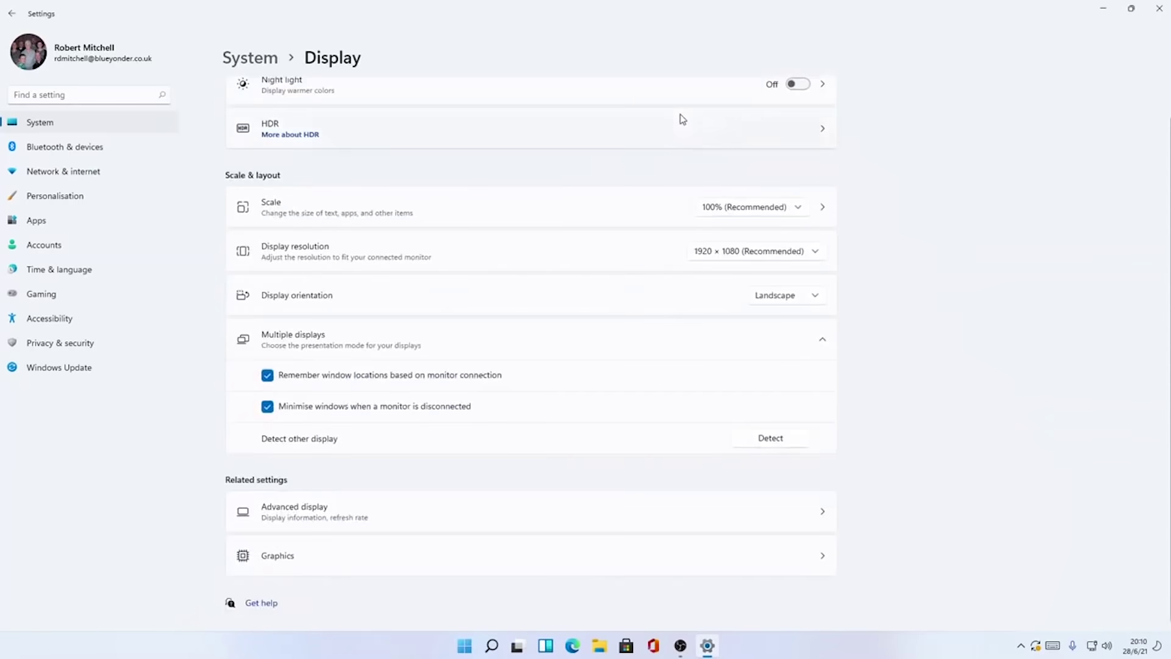
scroll(773, 209, "up", 1)
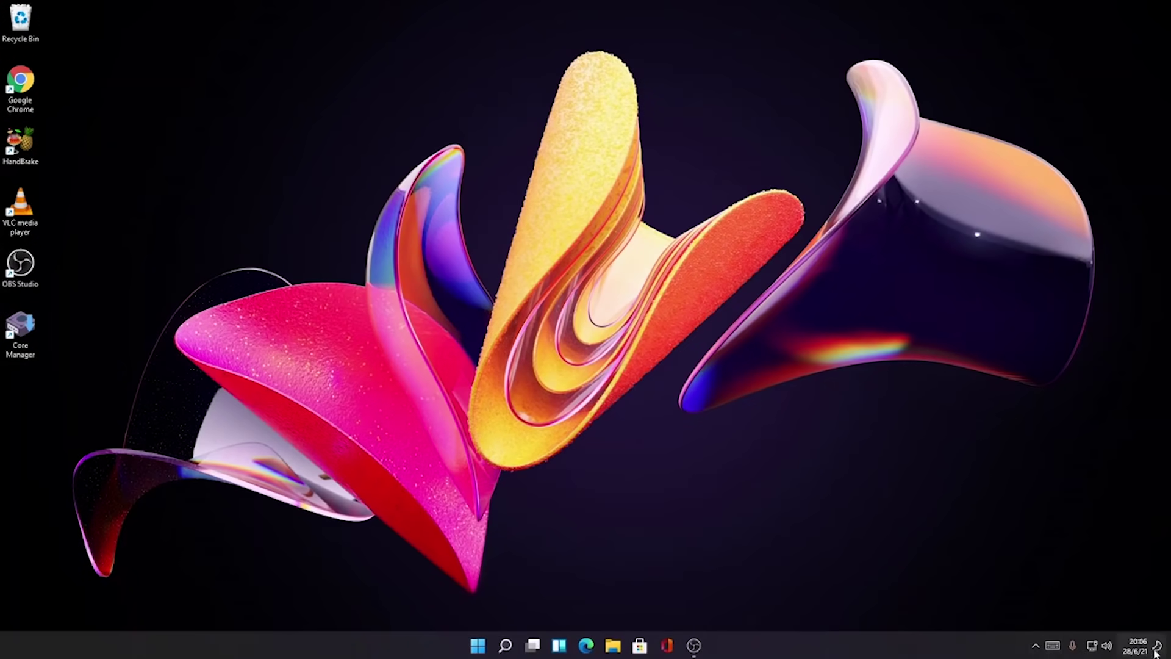
Open the notification centre and clear all notifications
left_click(1140, 646)
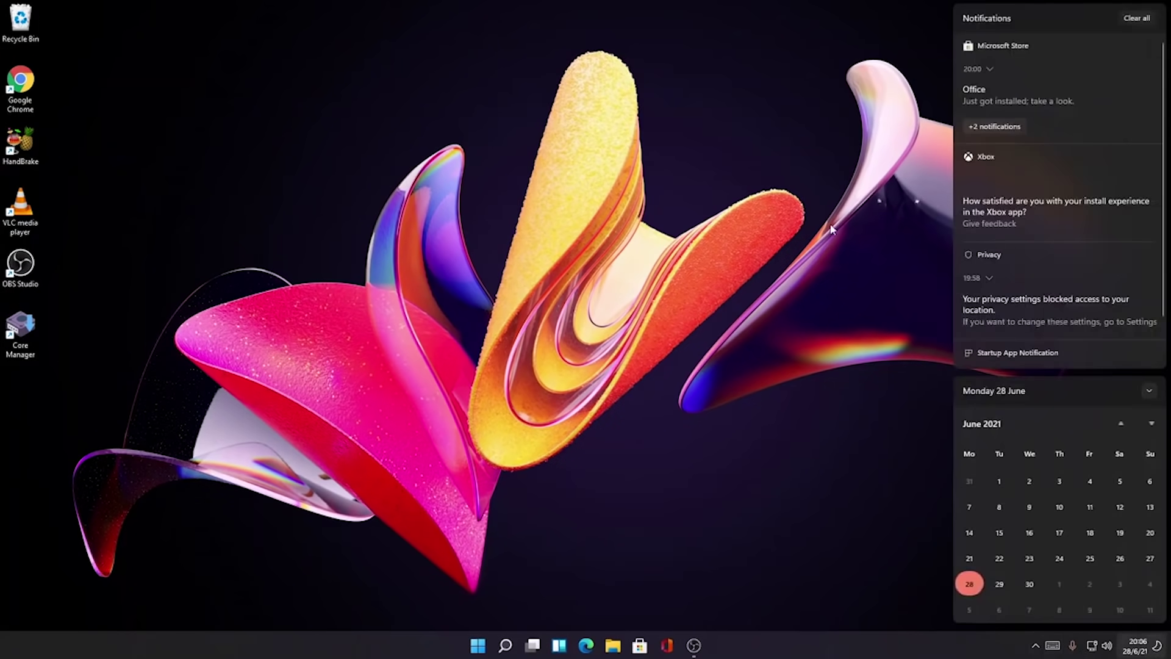
scroll(1140, 36, "down", 1)
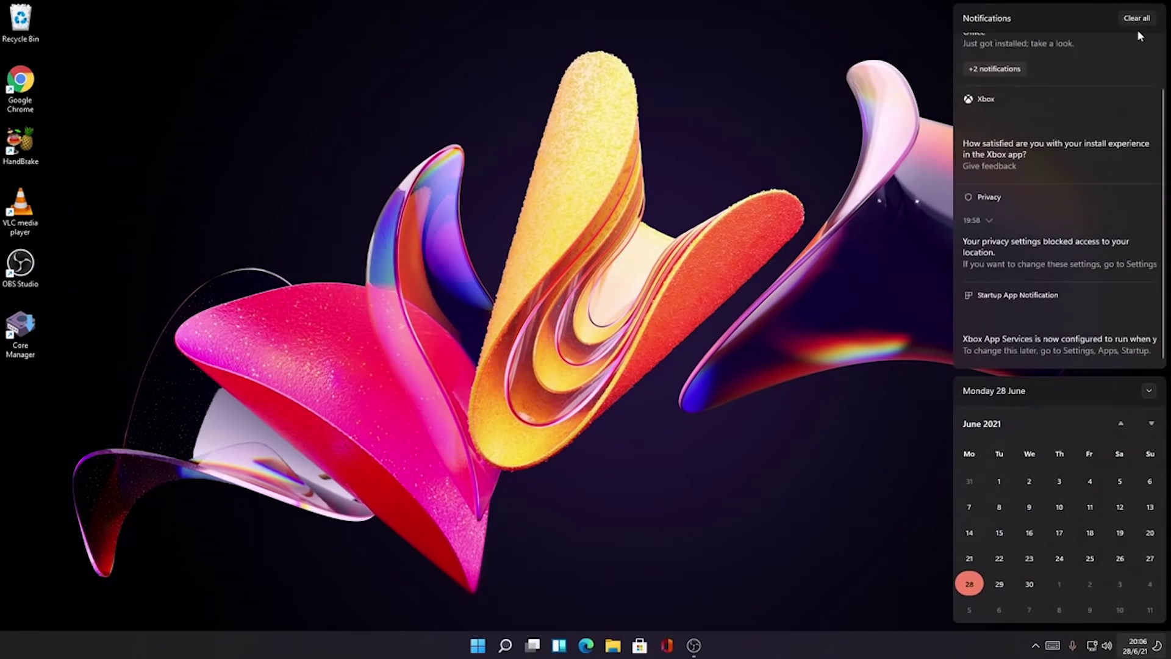
left_click(1136, 18)
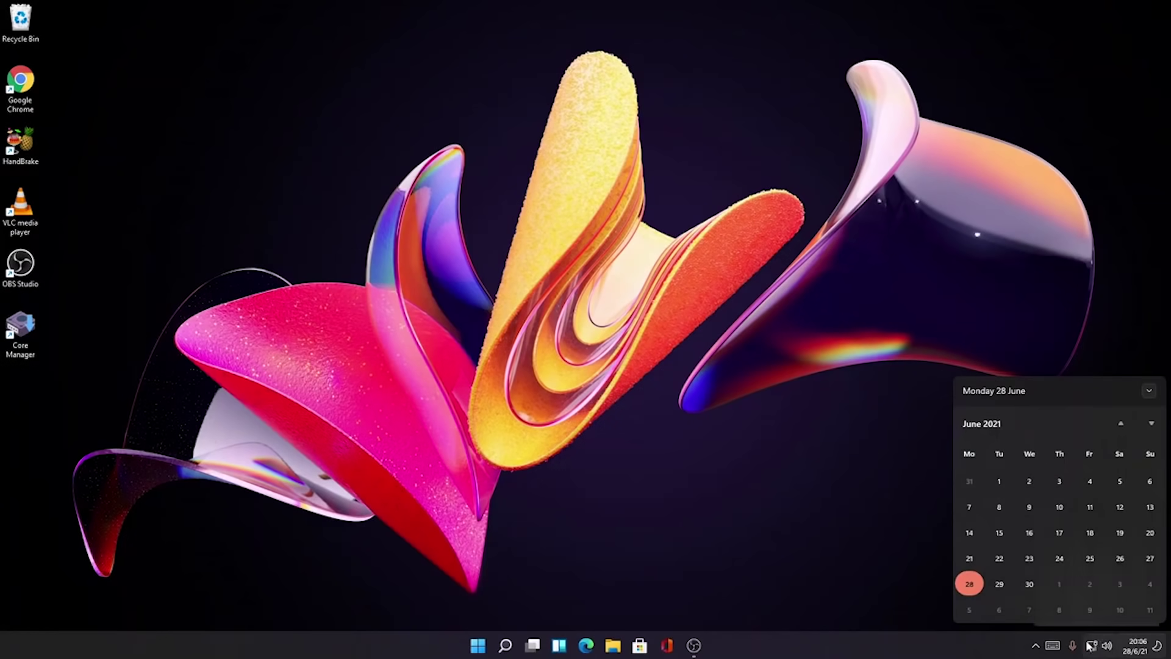
Open the touch keyboard, centre it, show the full layout and browse the emoji picker
left_click(1053, 645)
left_click_drag(832, 479, 628, 251)
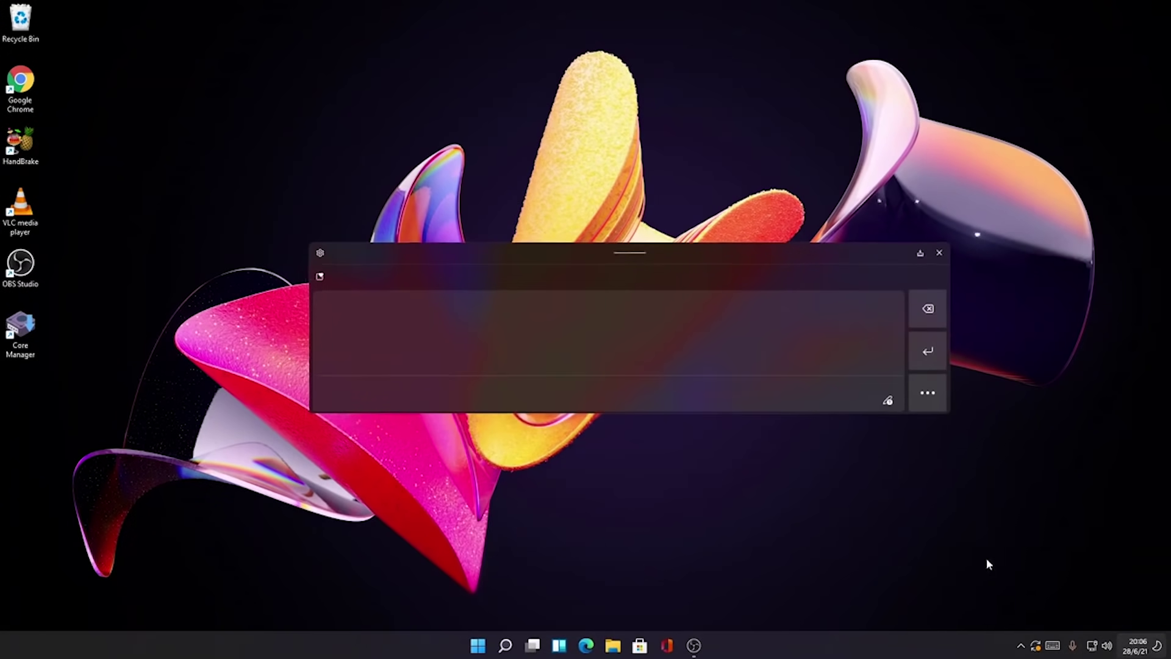
left_click(324, 255)
left_click(552, 283)
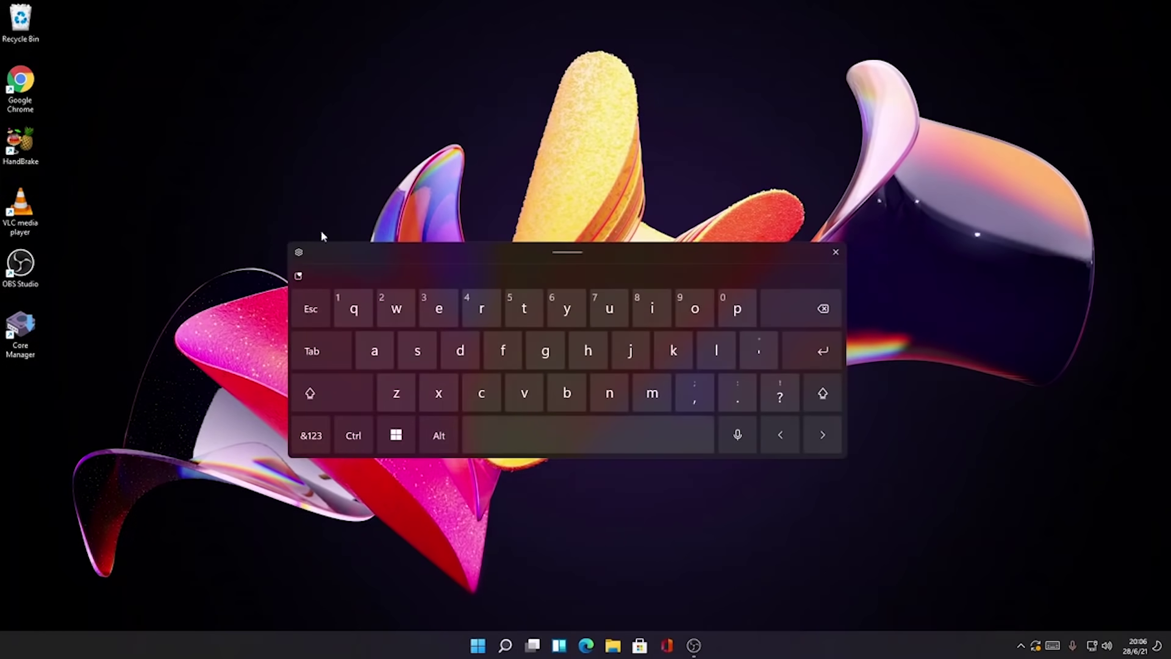
left_click(299, 276)
scroll(754, 228, "right", 5)
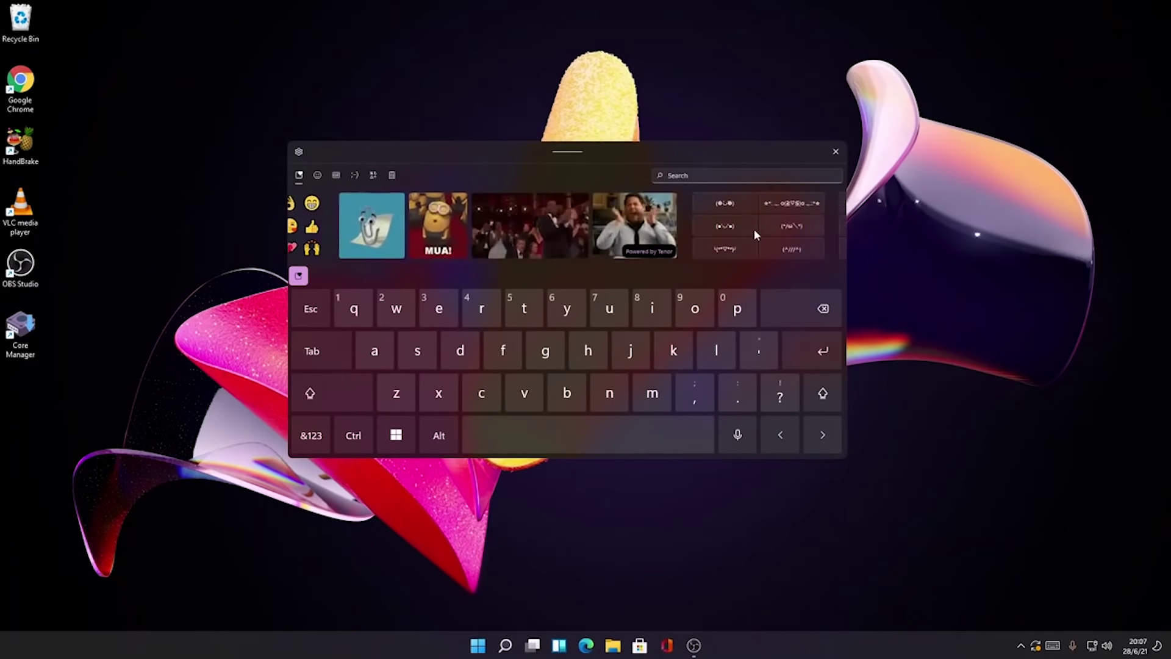
Switch the touch keyboard to the traditional full layout and reposition it
left_click(298, 275)
left_click(404, 282)
left_click(500, 302)
mouse_move(529, 282)
left_mouse_down()
mouse_move(1063, 481)
mouse_move(1060, 500)
mouse_move(522, 297)
left_mouse_up()
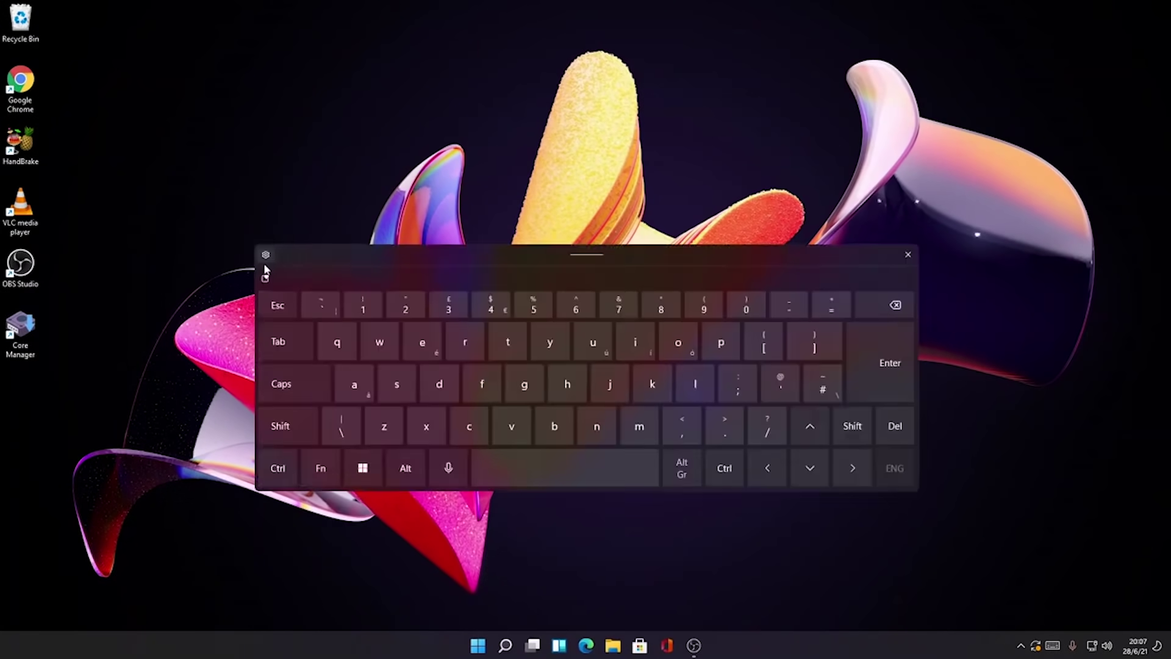
Switch to handwriting input, write 'hell', and close the input panel
left_click(269, 254)
left_click(300, 303)
left_click_drag(363, 307, 386, 352)
left_click_drag(459, 308, 457, 365)
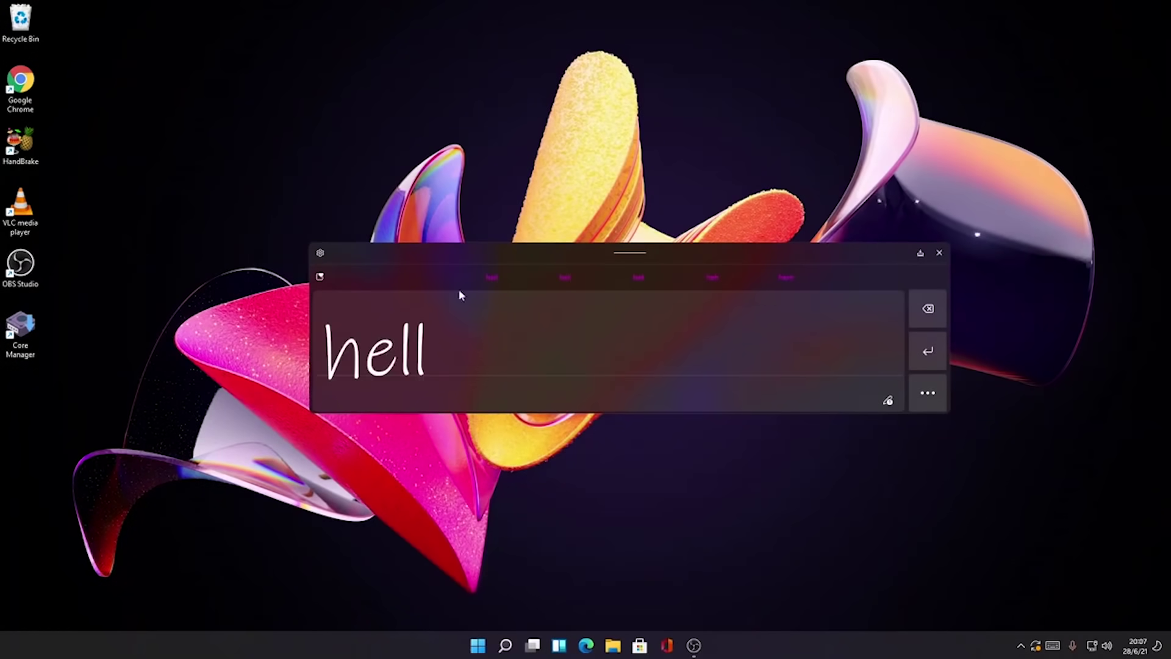
left_click(940, 254)
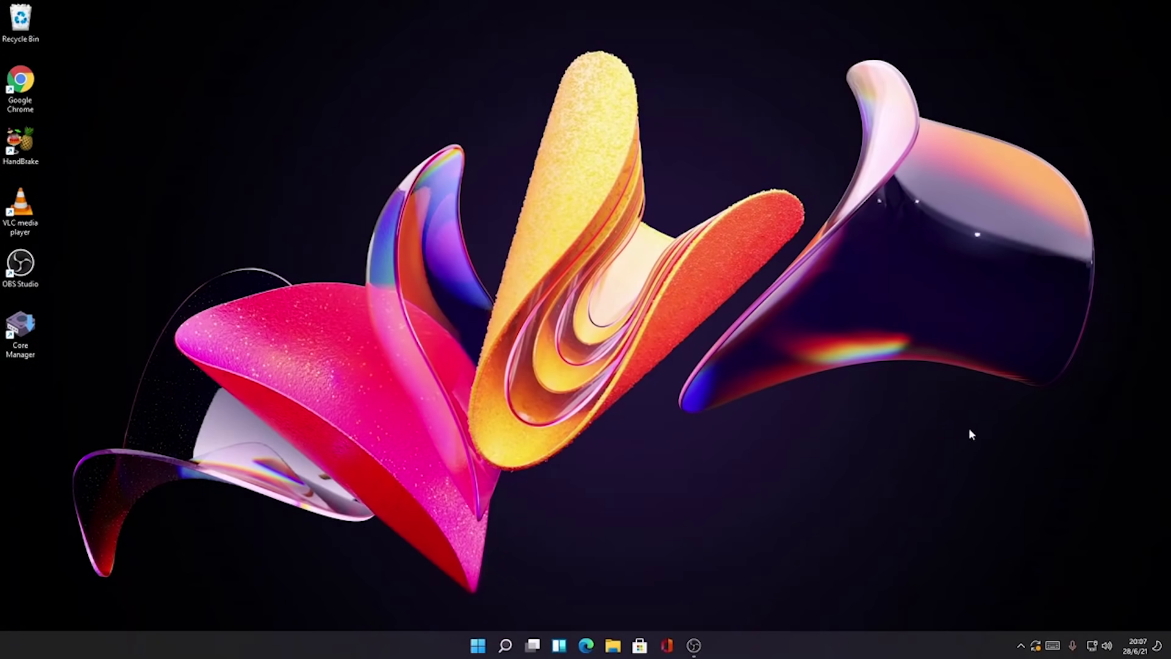
left_click(475, 648)
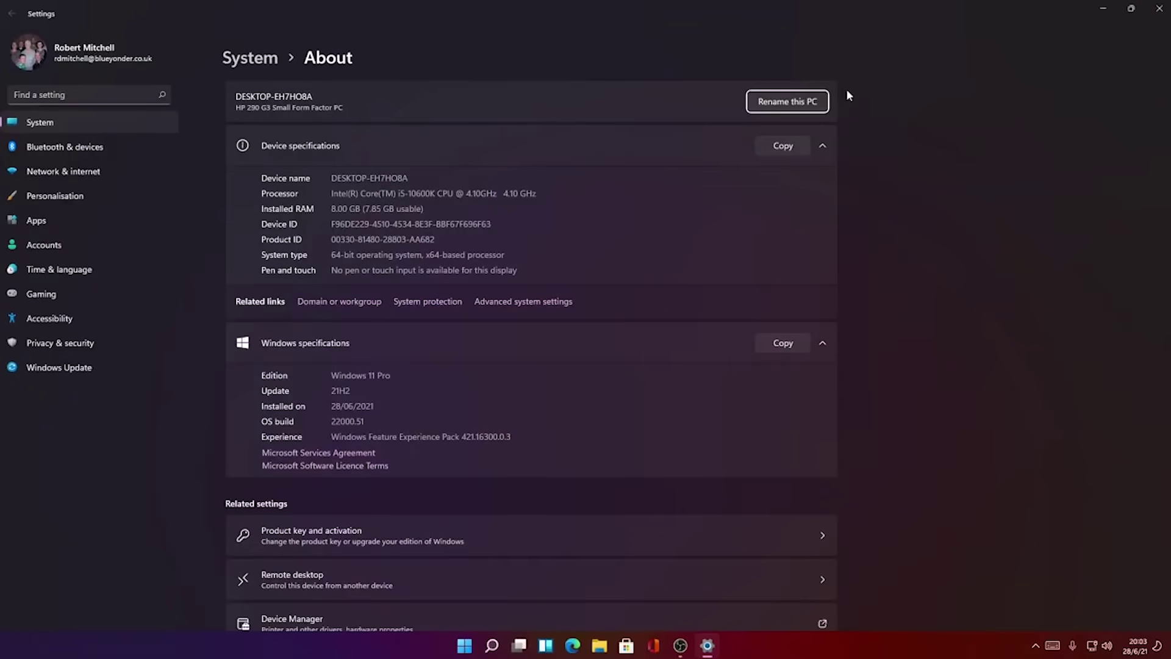
Open the Clipboard settings and preview the Win+V clipboard history
left_click(847, 89)
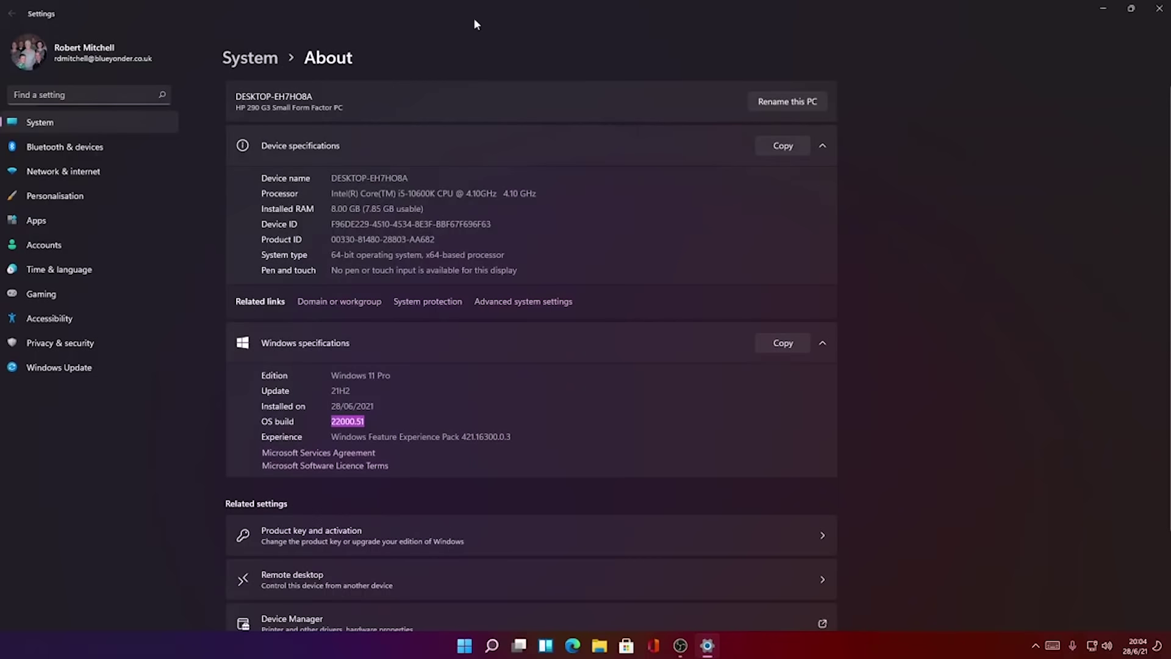
left_click(282, 66)
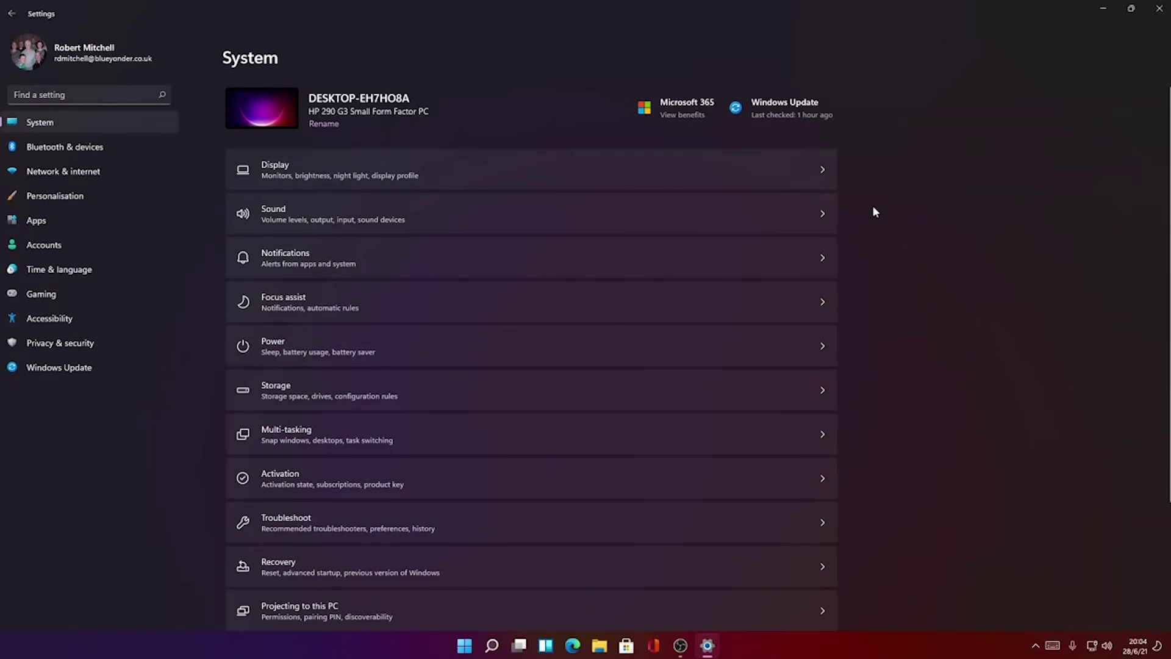
scroll(617, 215, "down", 5)
left_click(790, 491)
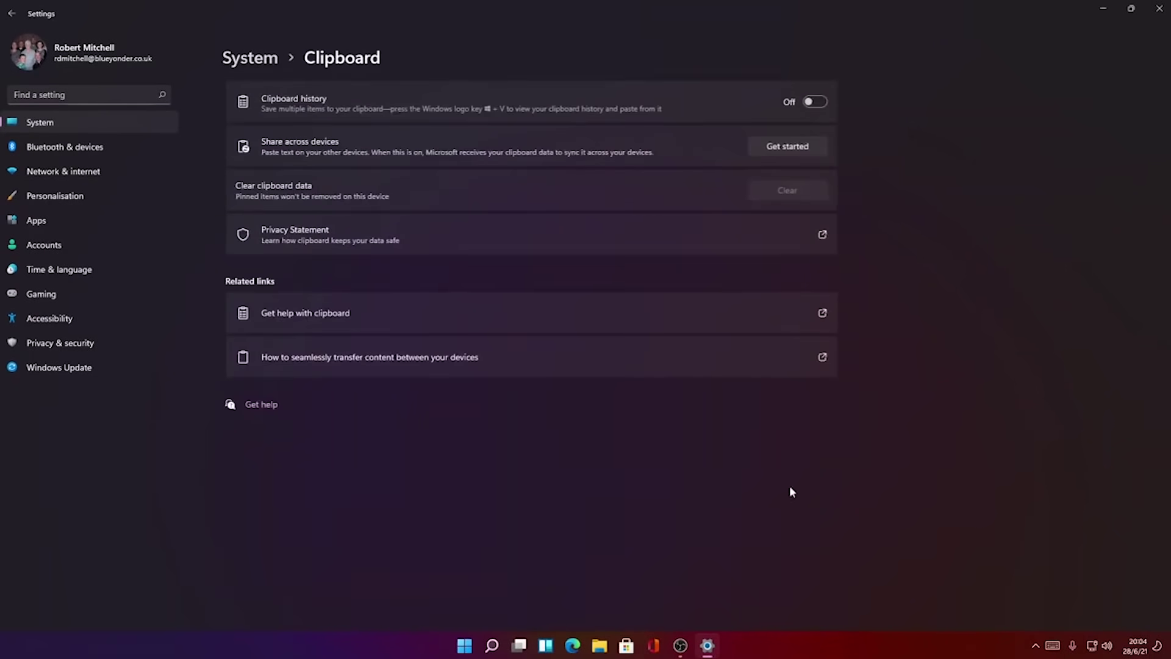
key("super+v")
left_click(619, 388)
left_click(67, 122)
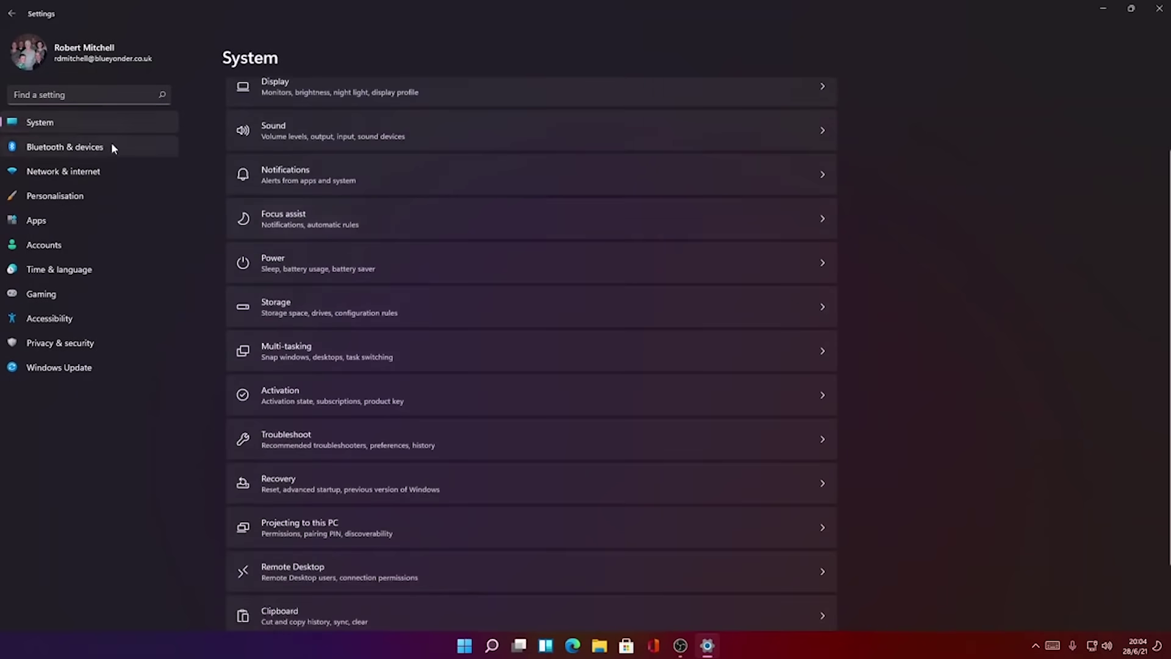
Open Personalisation, maximise Settings and try the light, dark flower and lake landscape themes
left_click(111, 144)
left_click(91, 172)
left_click(86, 198)
left_click(635, 184)
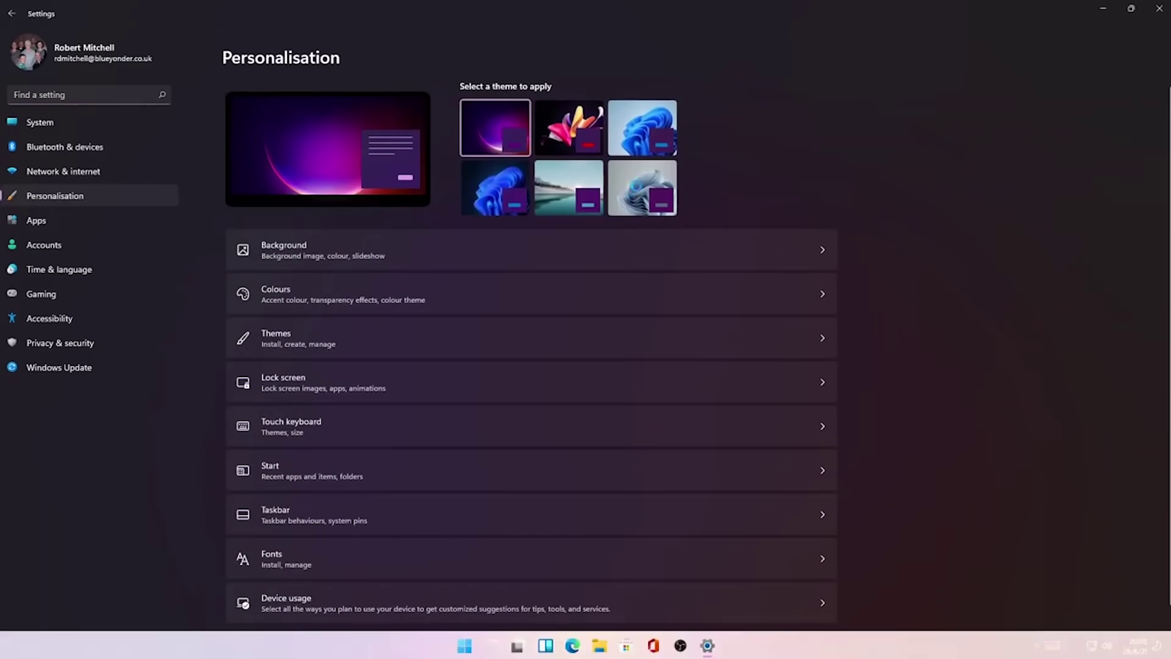
left_click_drag(565, 22, 1052, 627)
double_click(1052, 627)
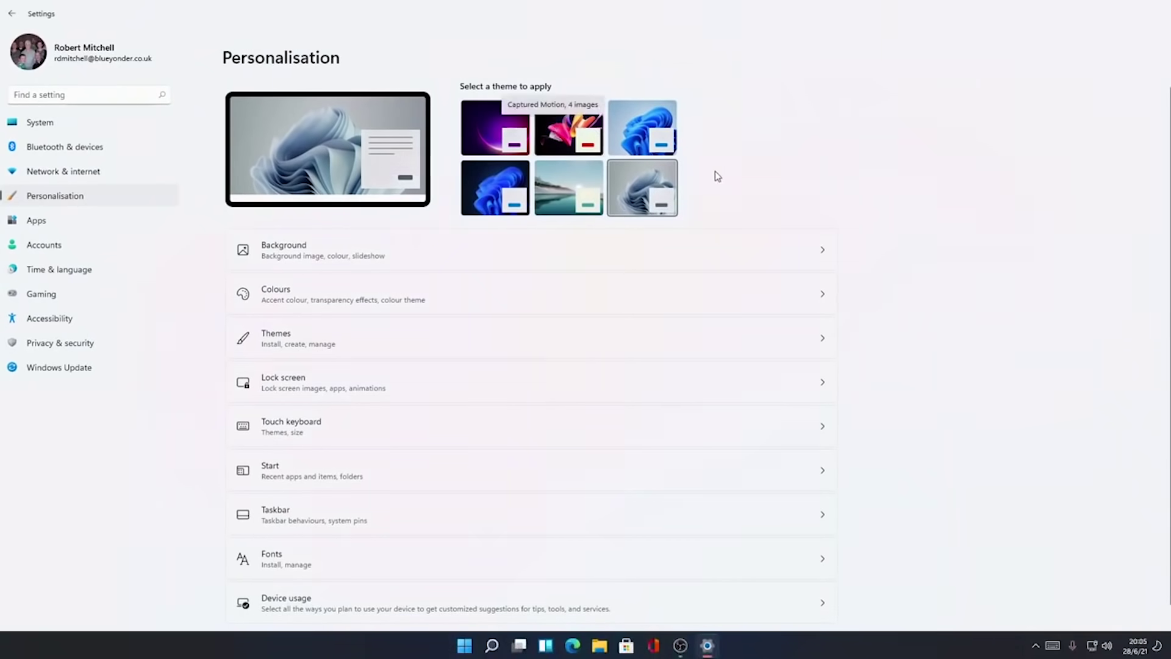
left_click(568, 132)
left_click(580, 189)
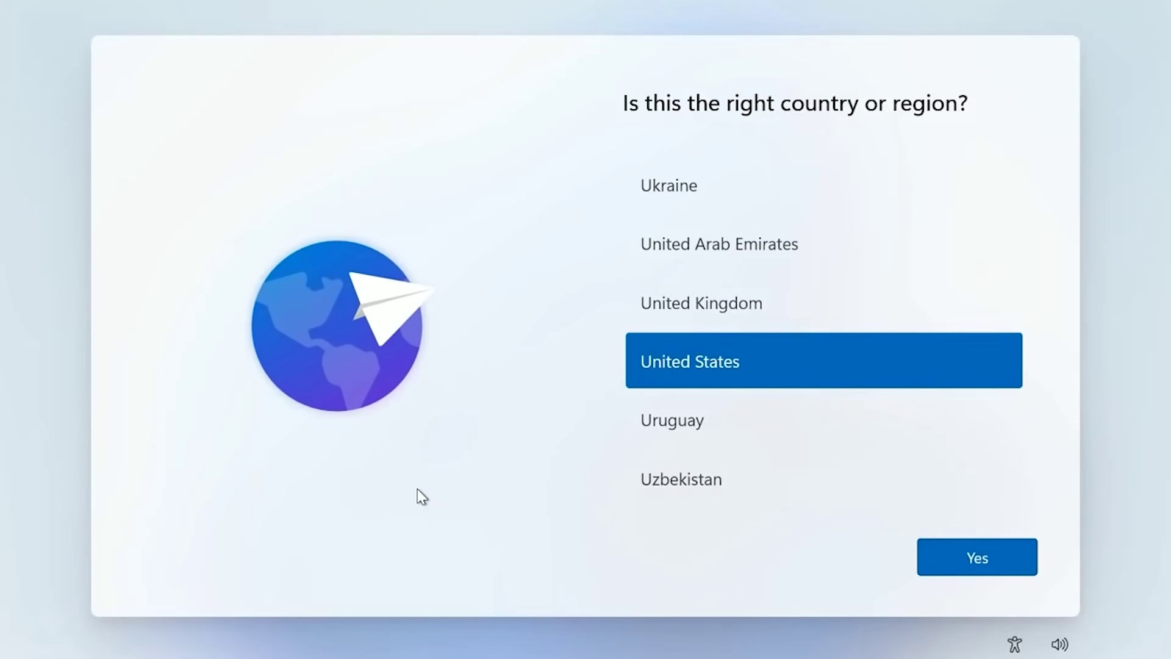
Confirm United States as the region, connect to the TARDIS network and accept the licence
left_click(987, 565)
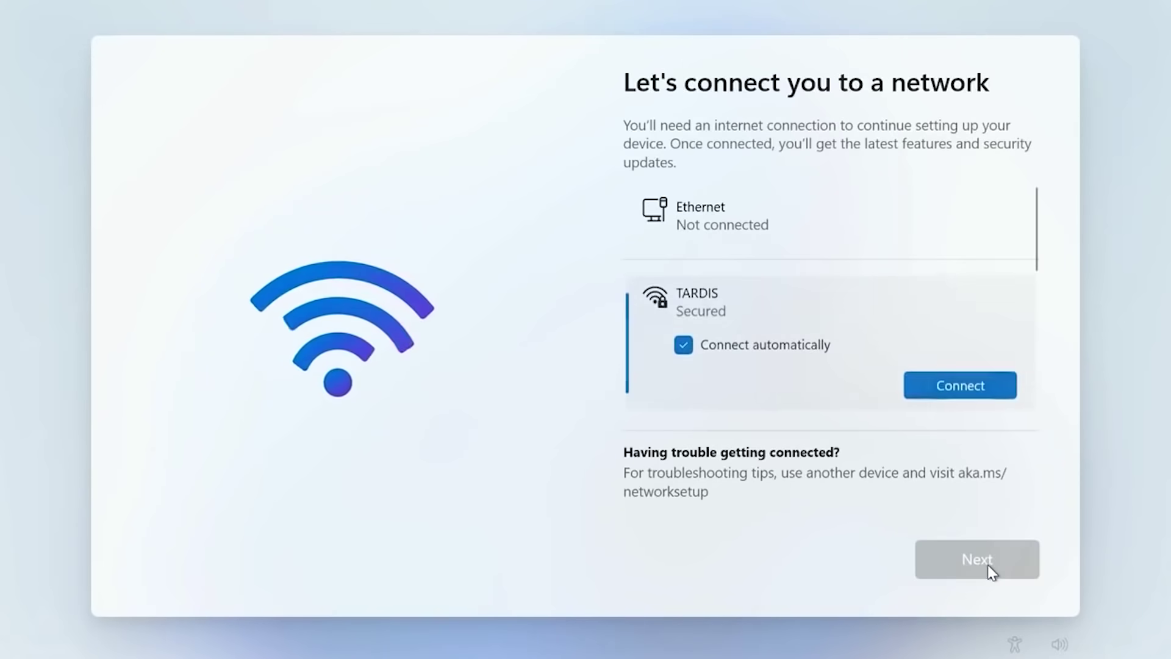
left_click(959, 384)
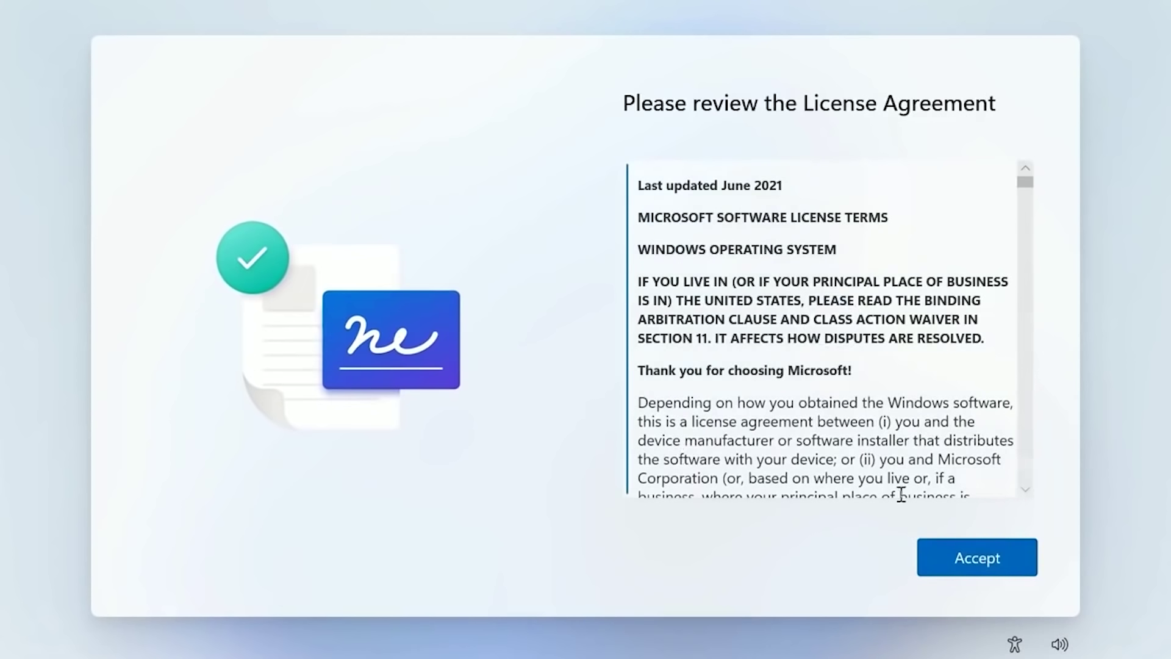
left_click(975, 554)
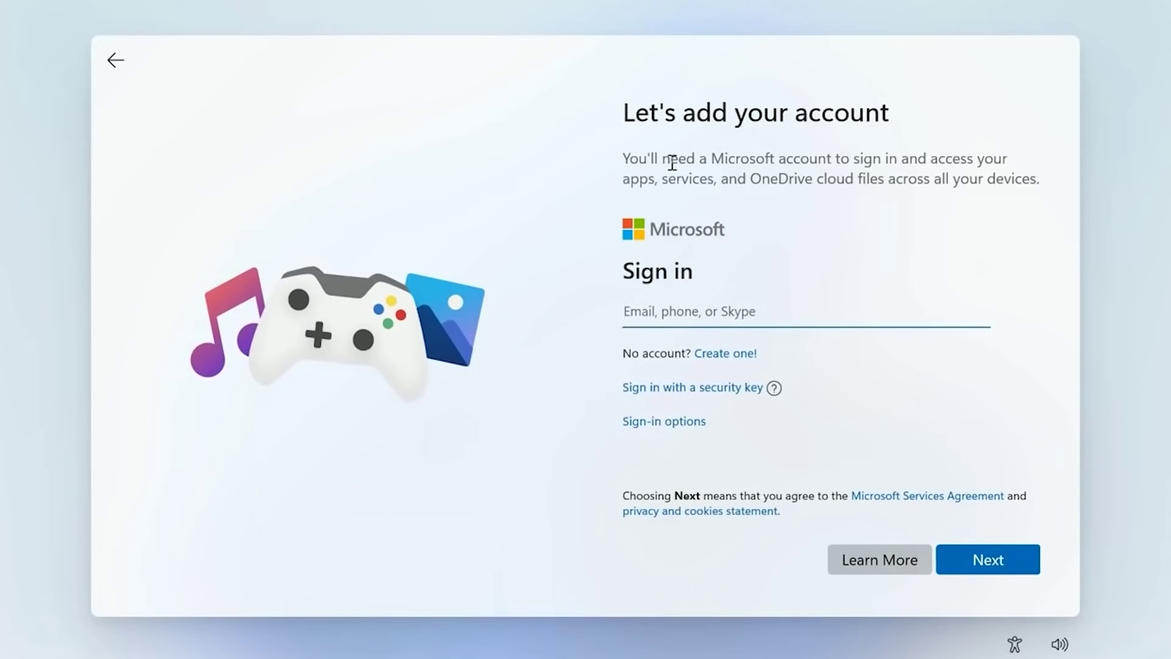
Sign in with the Microsoft account, choose to restore from the previous PC and accept privacy settings
type("zacd")
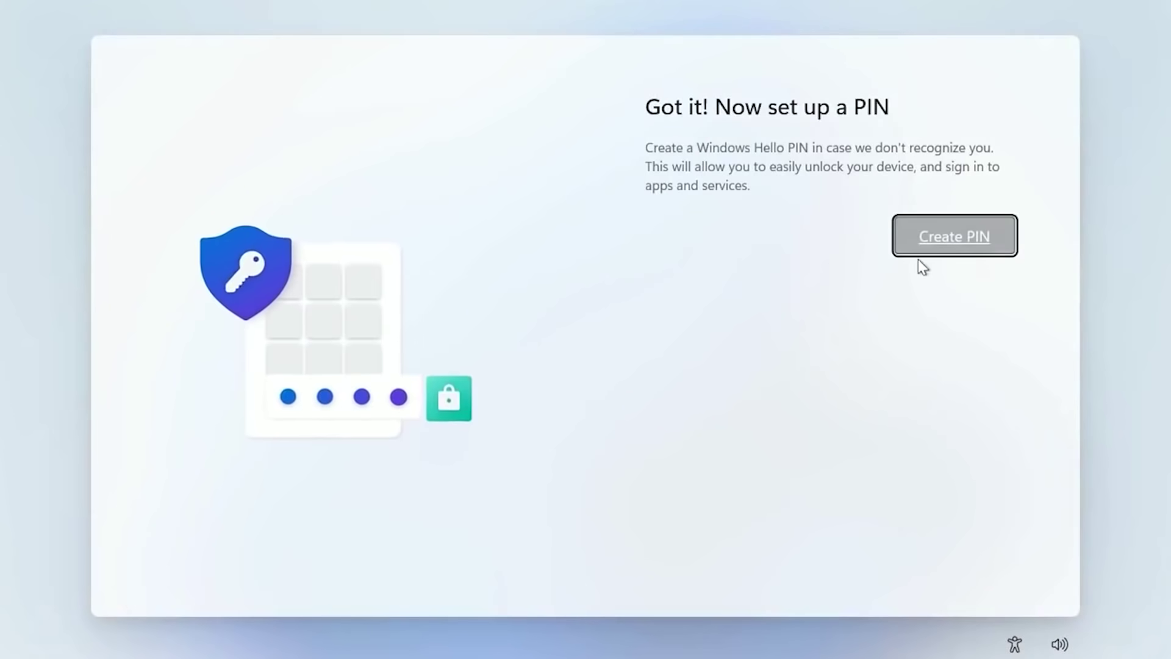
left_click(917, 259)
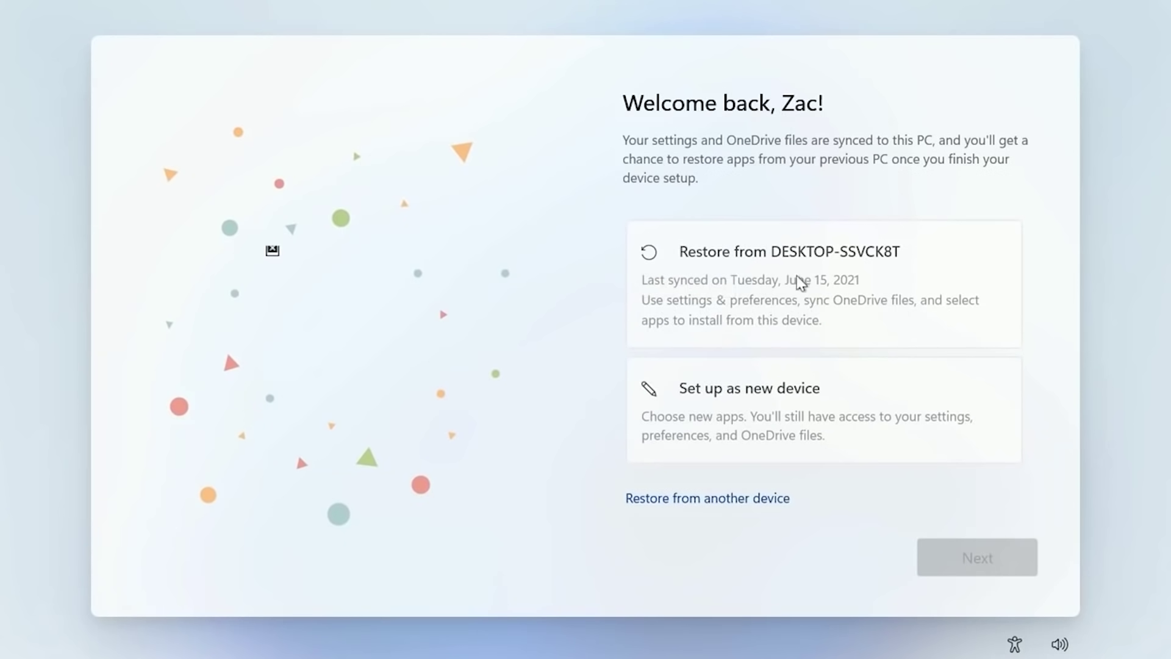
left_click(876, 283)
left_click(976, 557)
left_click(975, 557)
left_click(976, 556)
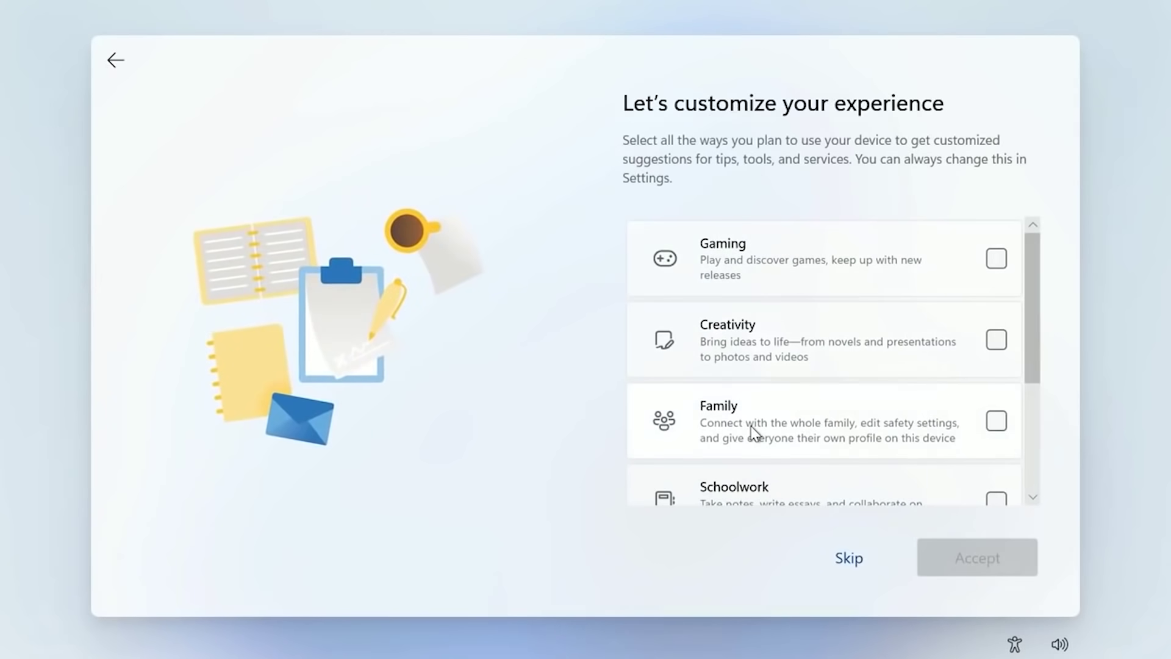
Tick Gaming, Schoolwork and Creativity as the planned device uses
scroll(792, 433, "down", 3)
scroll(872, 366, "up", 3)
left_click(909, 269)
left_click(854, 481)
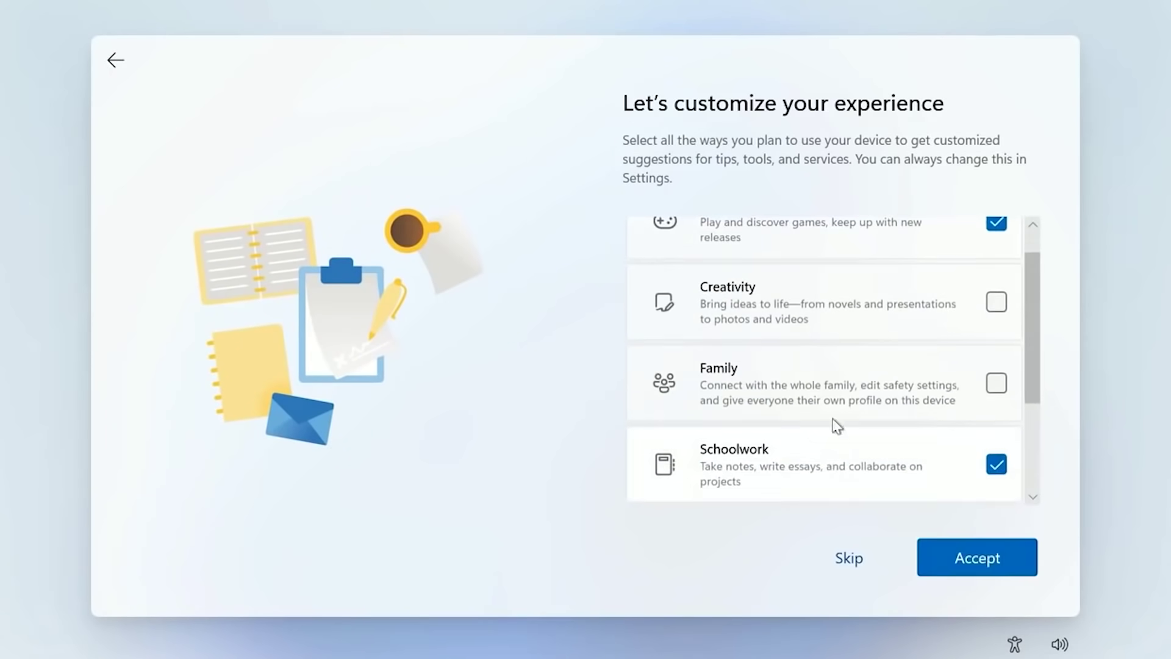
left_click(756, 321)
scroll(757, 322, "down", 3)
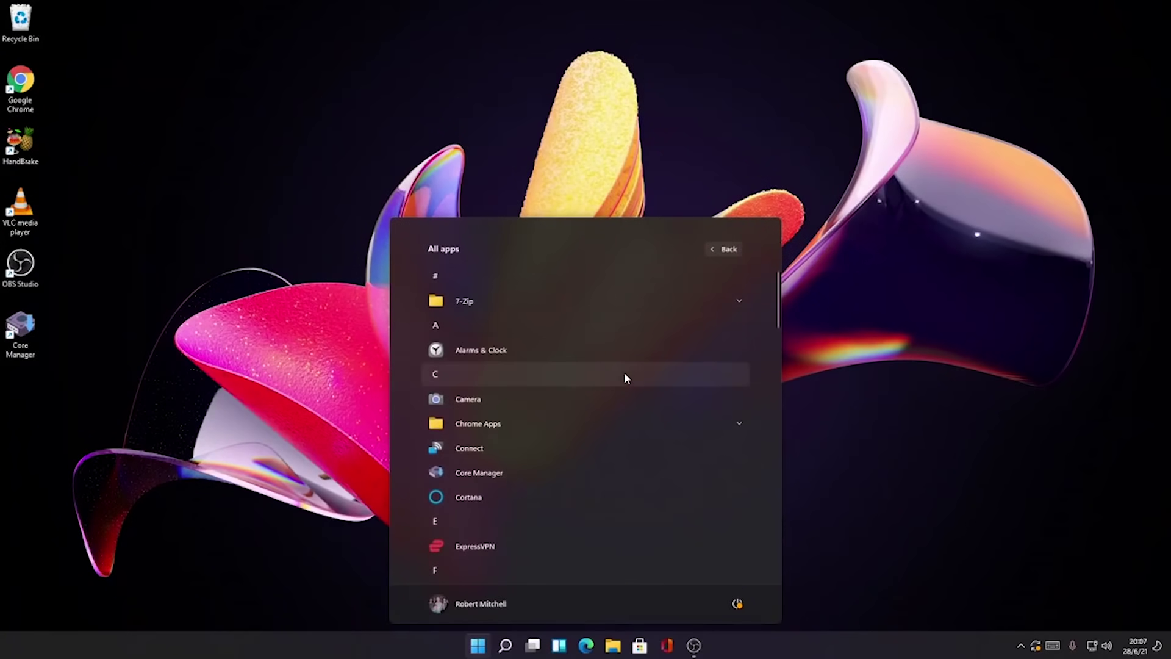
Launch Notepad from the Start menu's All apps list, move its window up, then close it
scroll(623, 373, "down", 6)
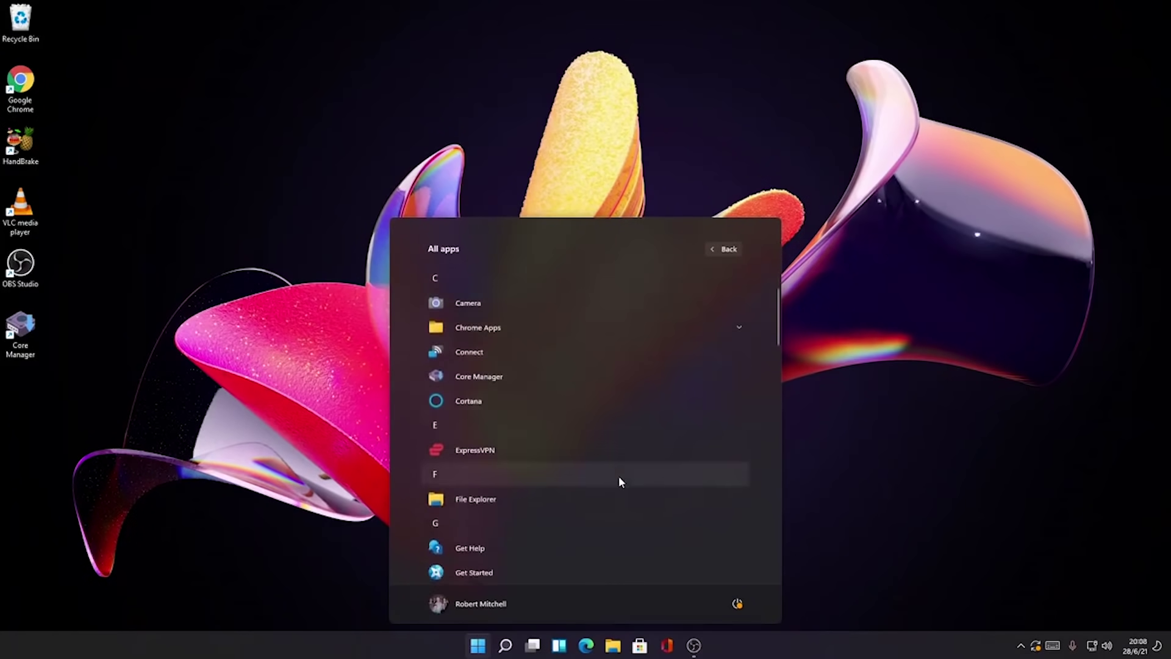
scroll(615, 474, "down", 5)
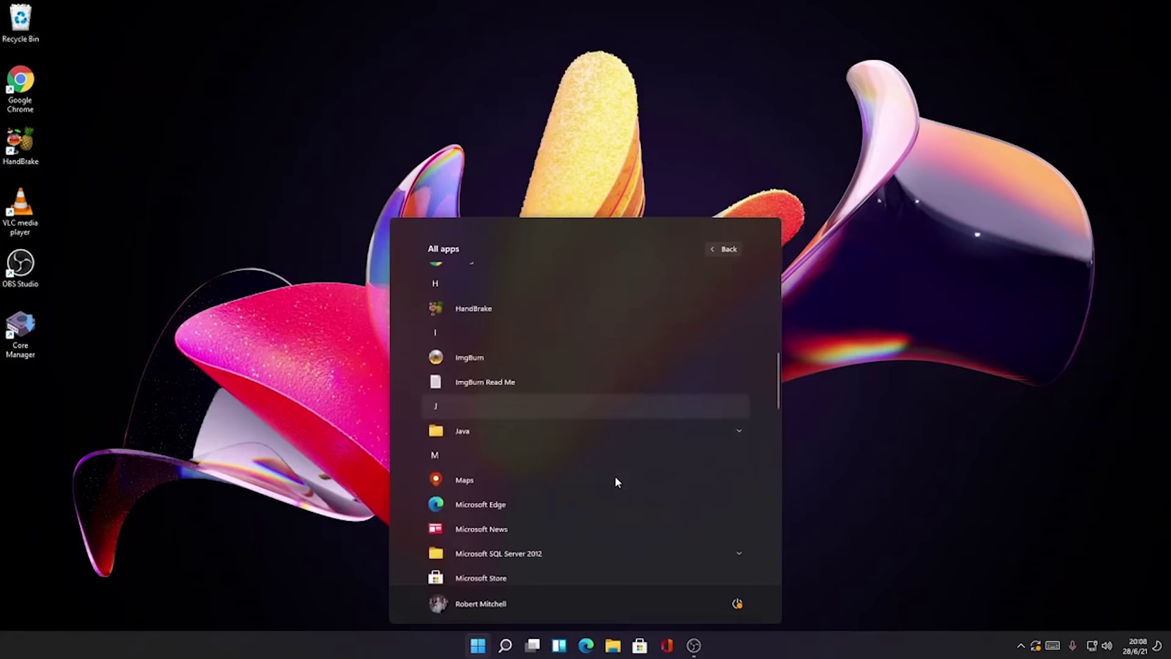
scroll(616, 477, "down", 4)
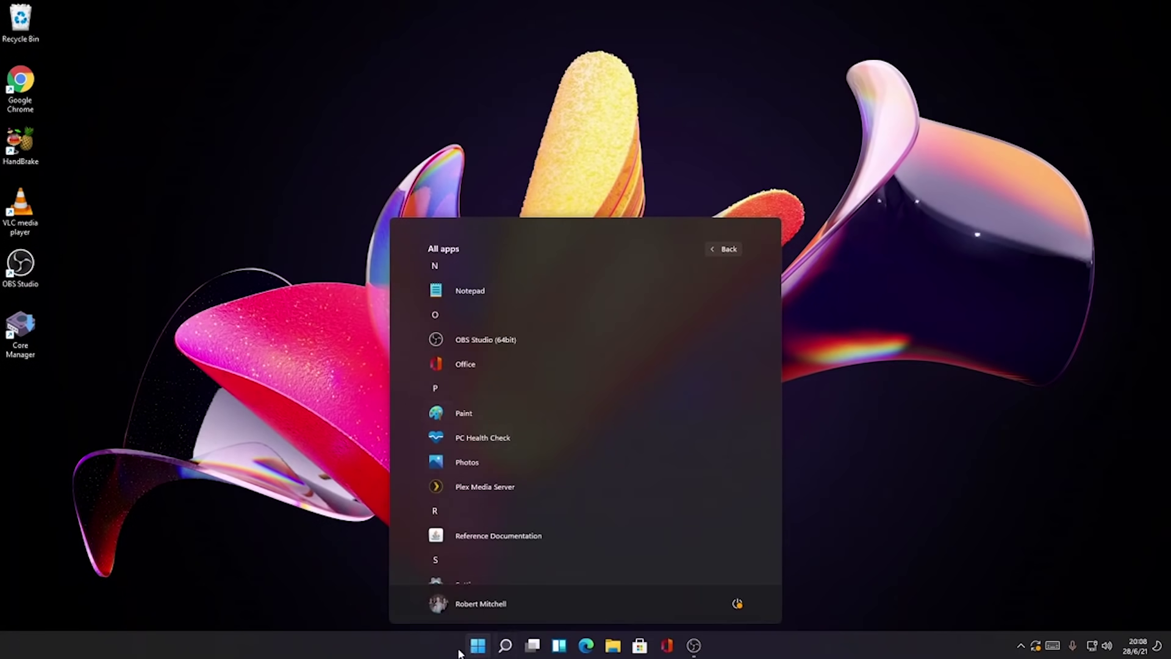
scroll(550, 496, "up", 3)
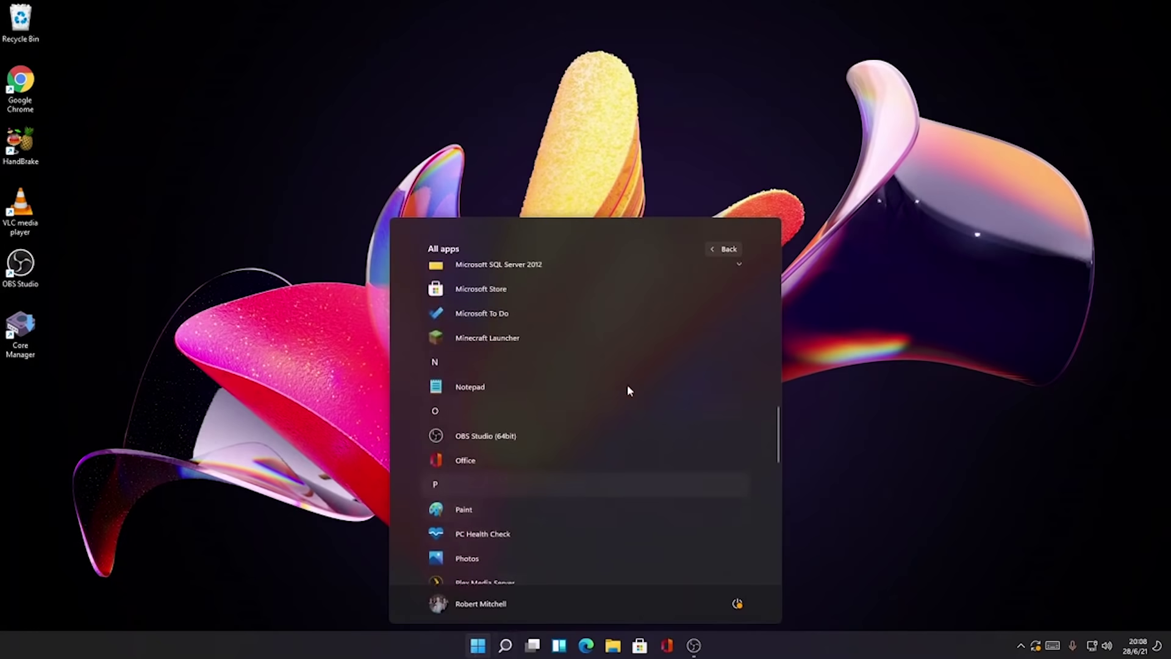
left_click(592, 385)
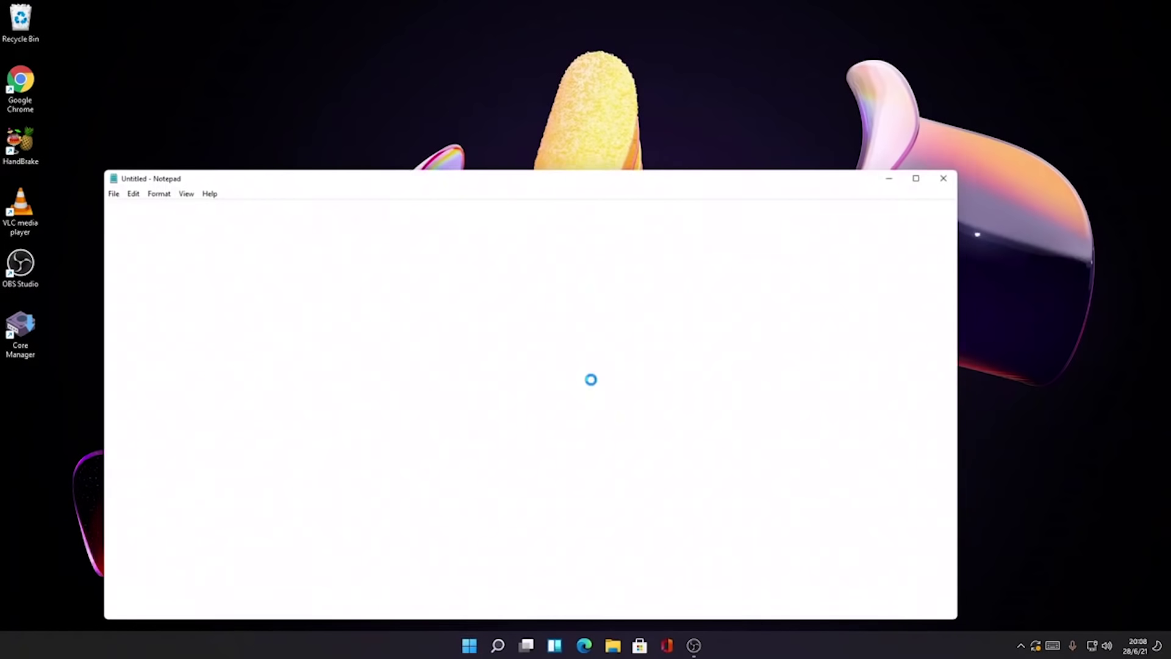
left_click_drag(341, 186, 382, 77)
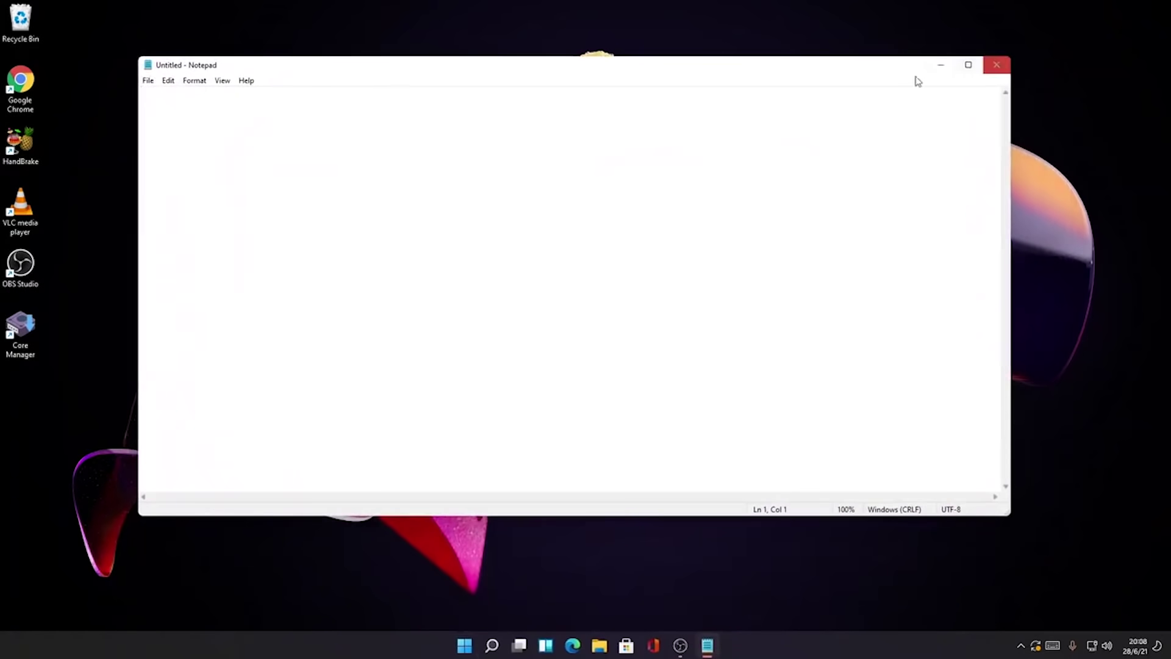
left_click(997, 65)
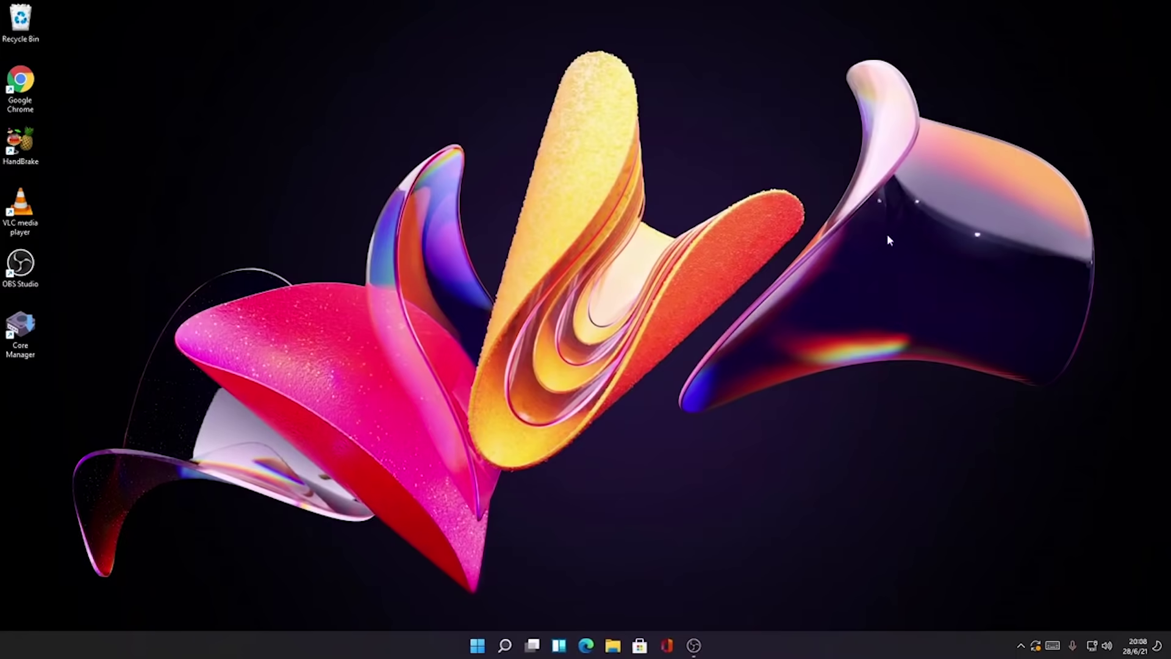
Open File Explorer on This PC and glance at the extra file actions list
left_click(610, 648)
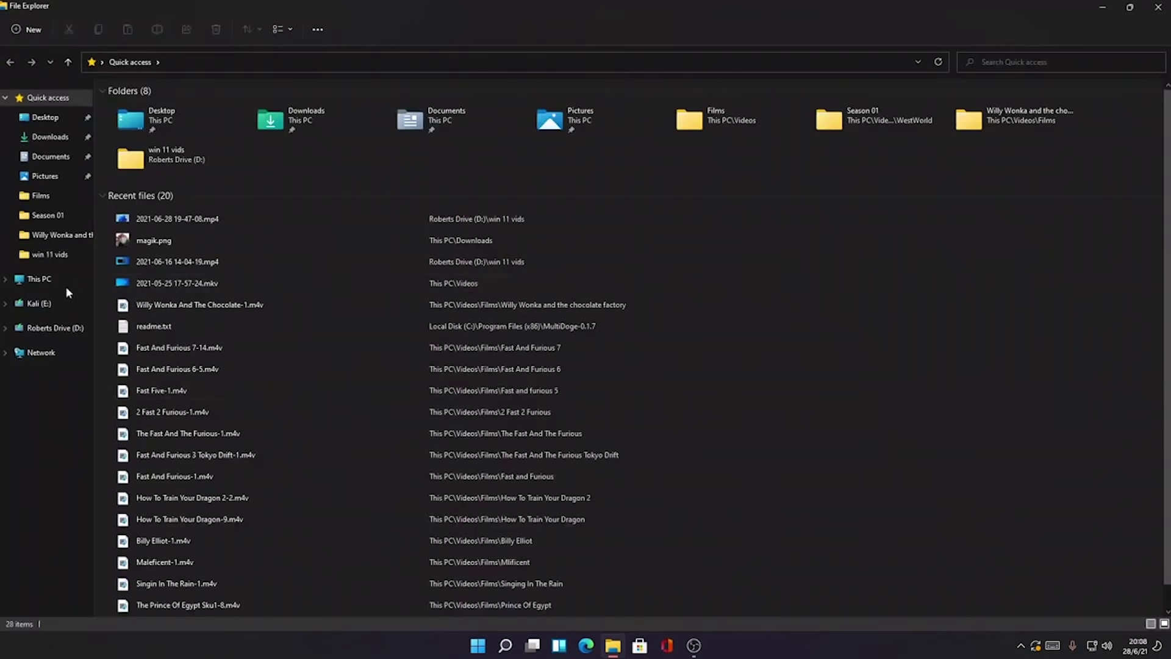
left_click(40, 280)
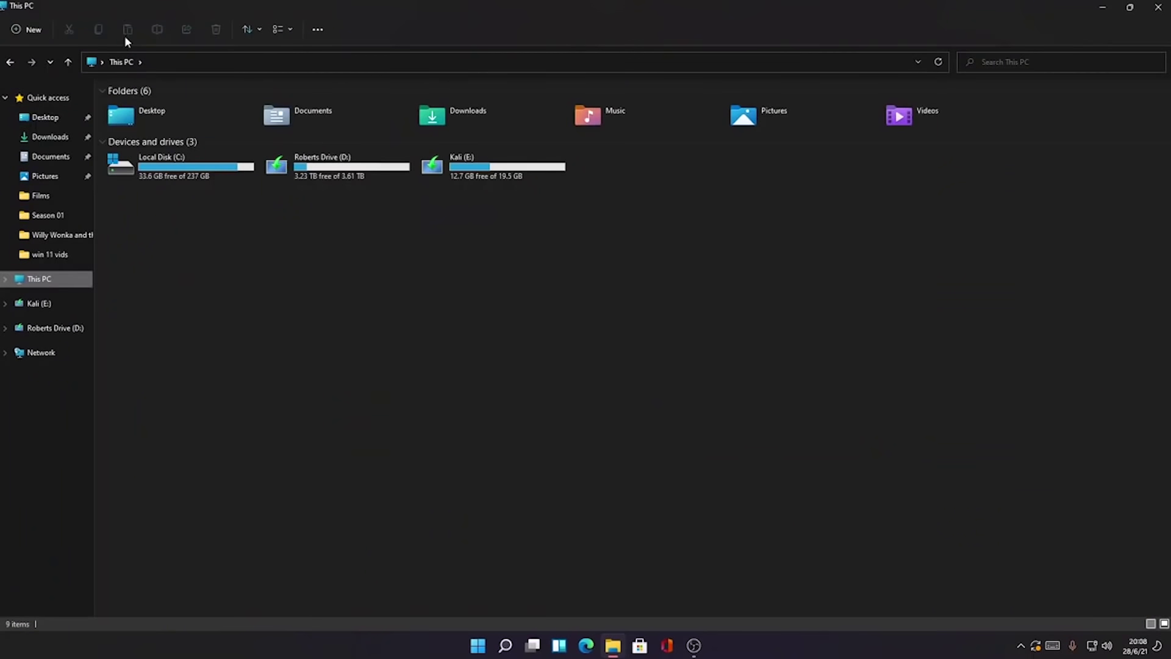
left_click(317, 29)
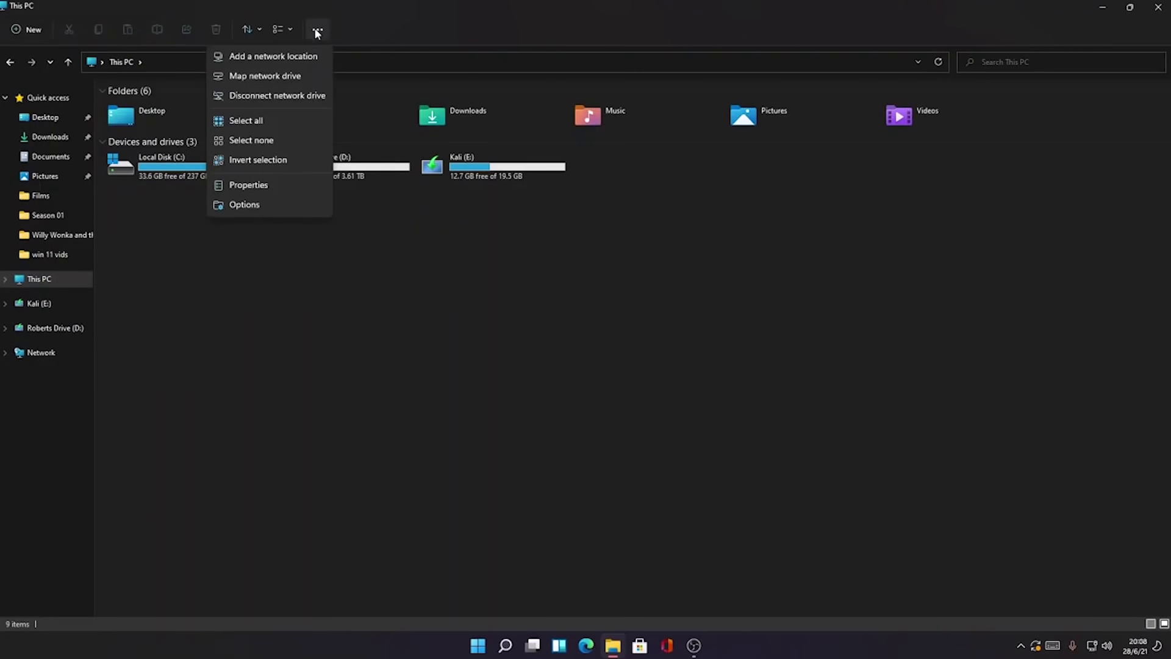
left_click(345, 32)
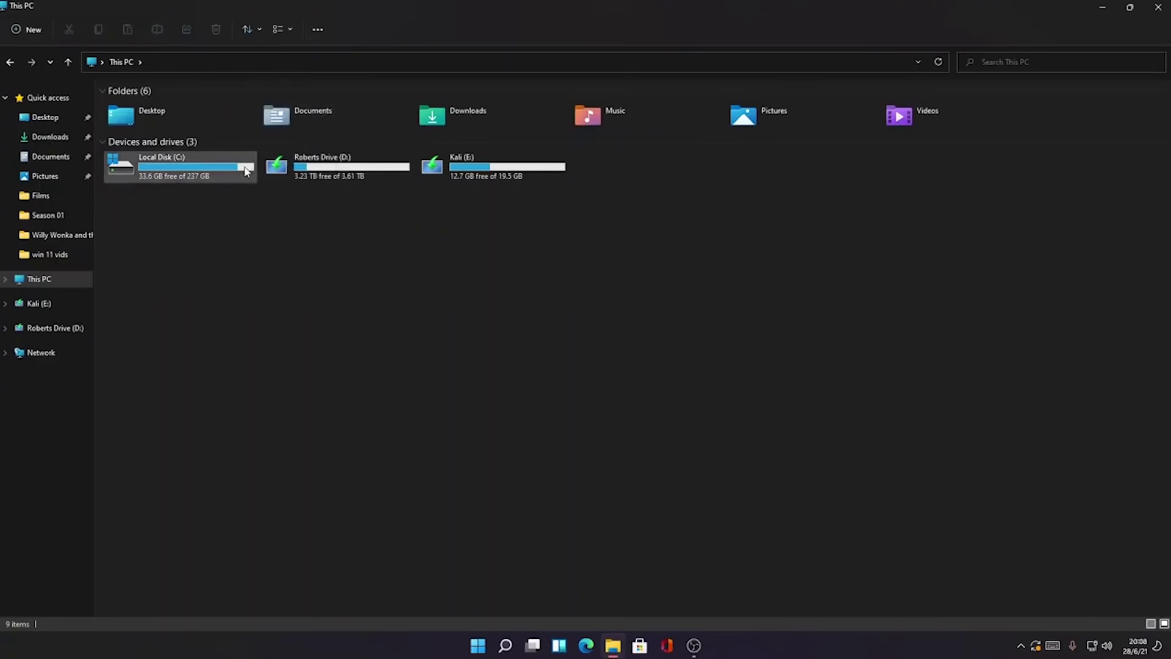
Open Roberts Drive (D:), browse its New item and extra actions menus, then close the window
double_click(283, 172)
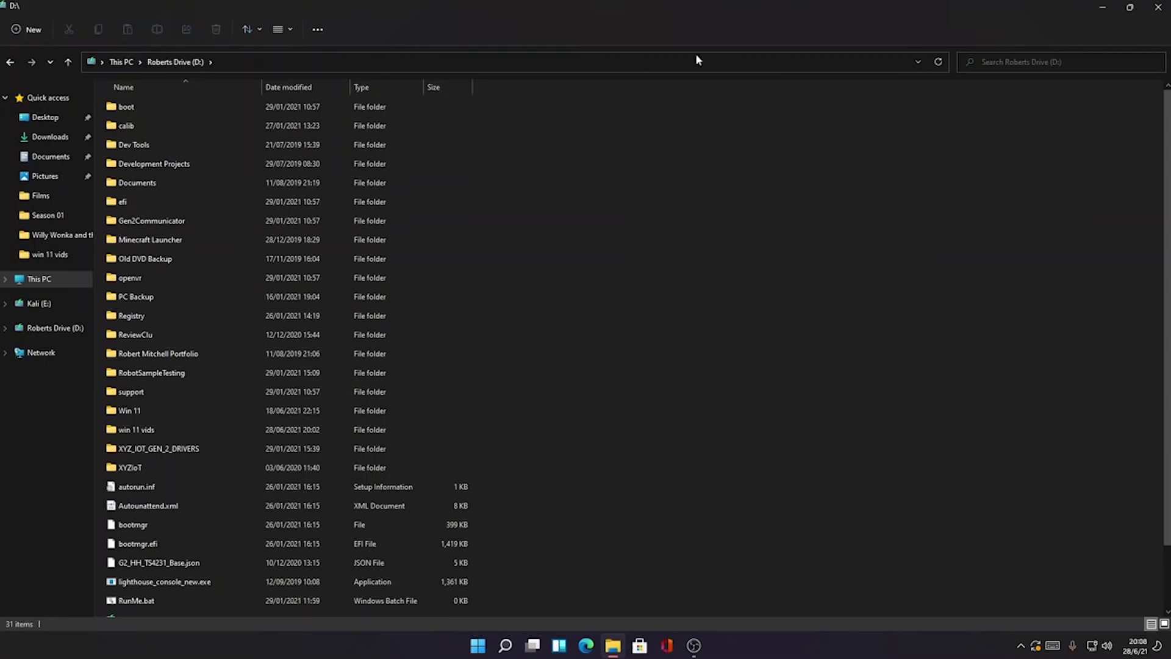
right_click(841, 469)
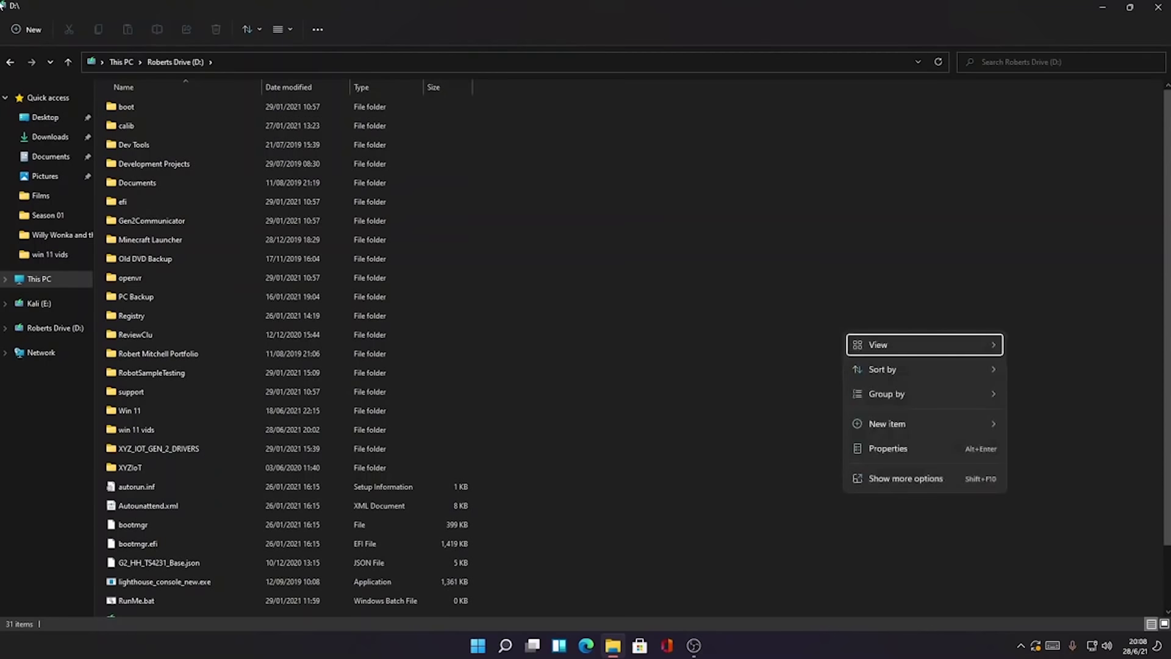
left_click(23, 28)
left_click(23, 28)
mouse_move(46, 79)
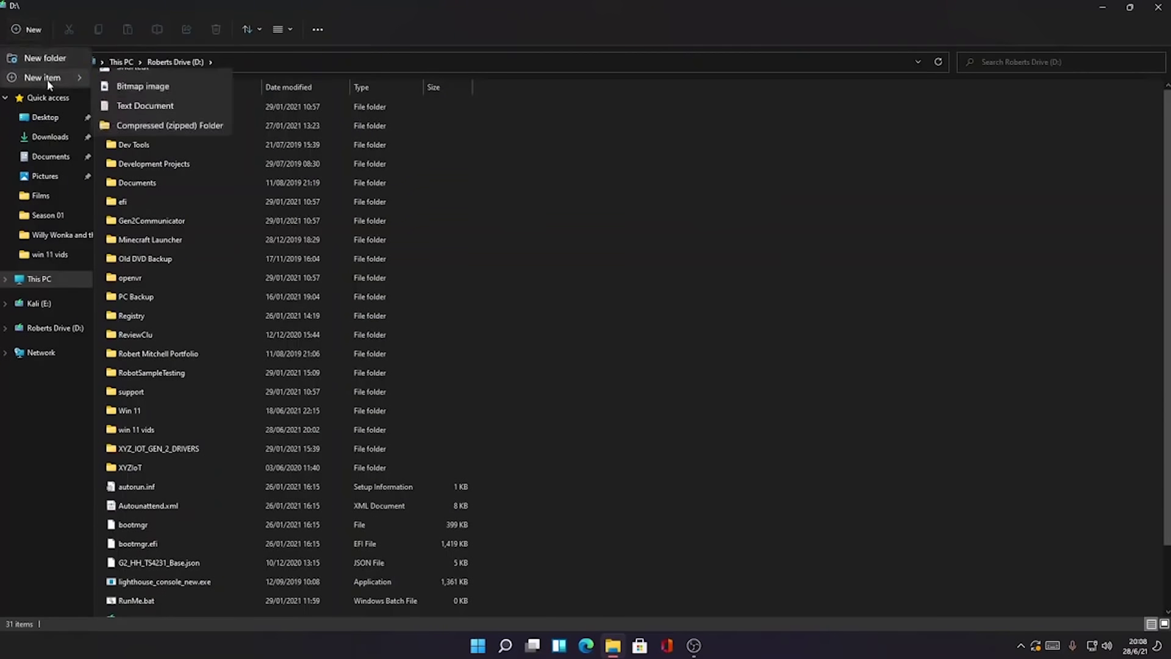
left_click(98, 17)
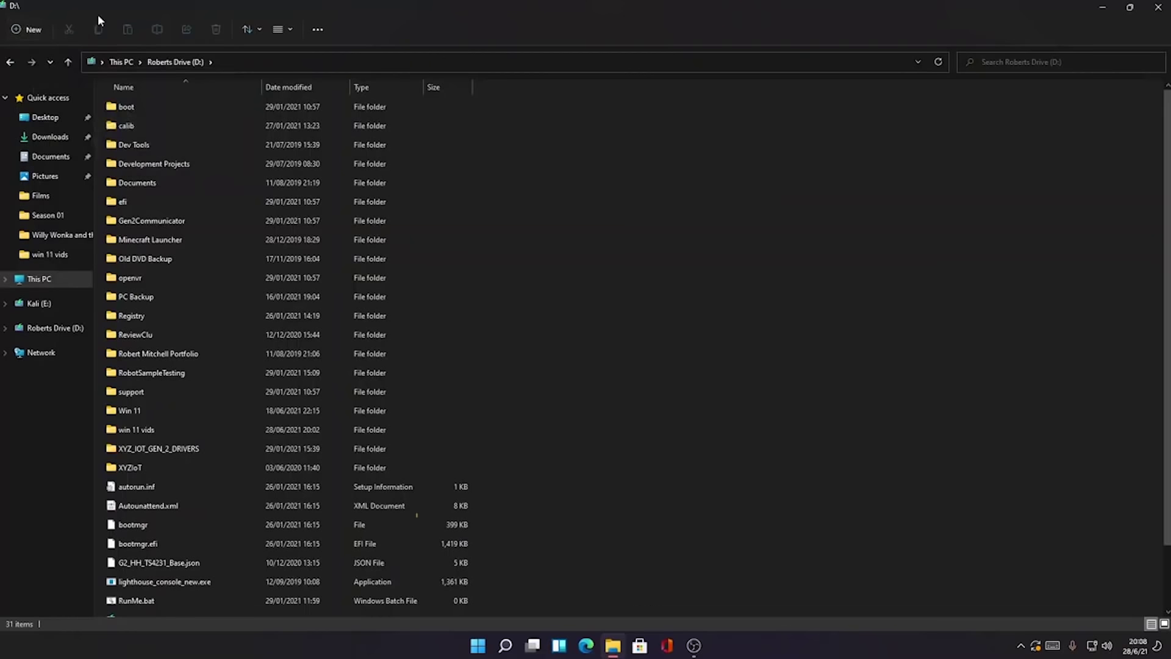
left_click(318, 28)
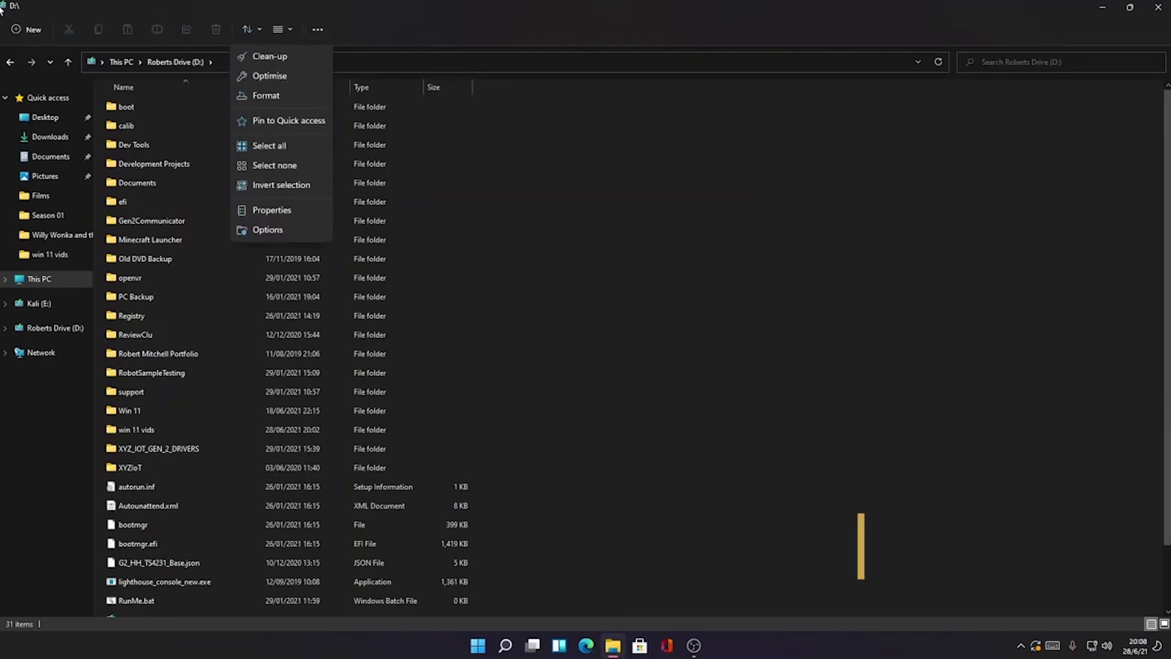
left_click(778, 5)
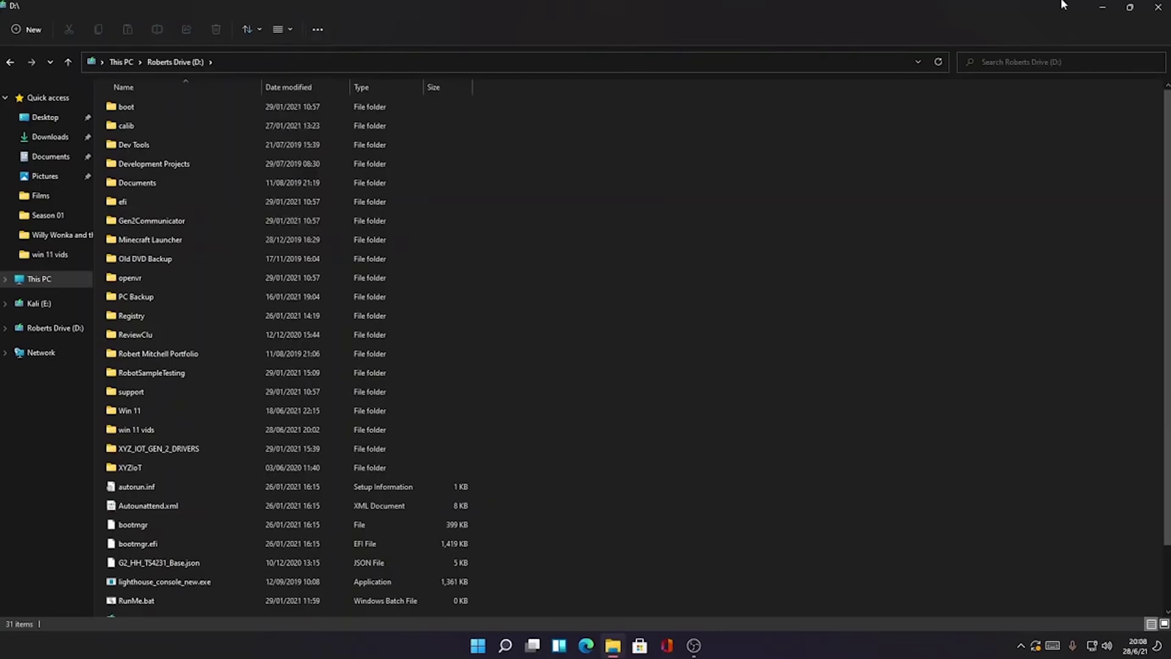
left_click(1157, 8)
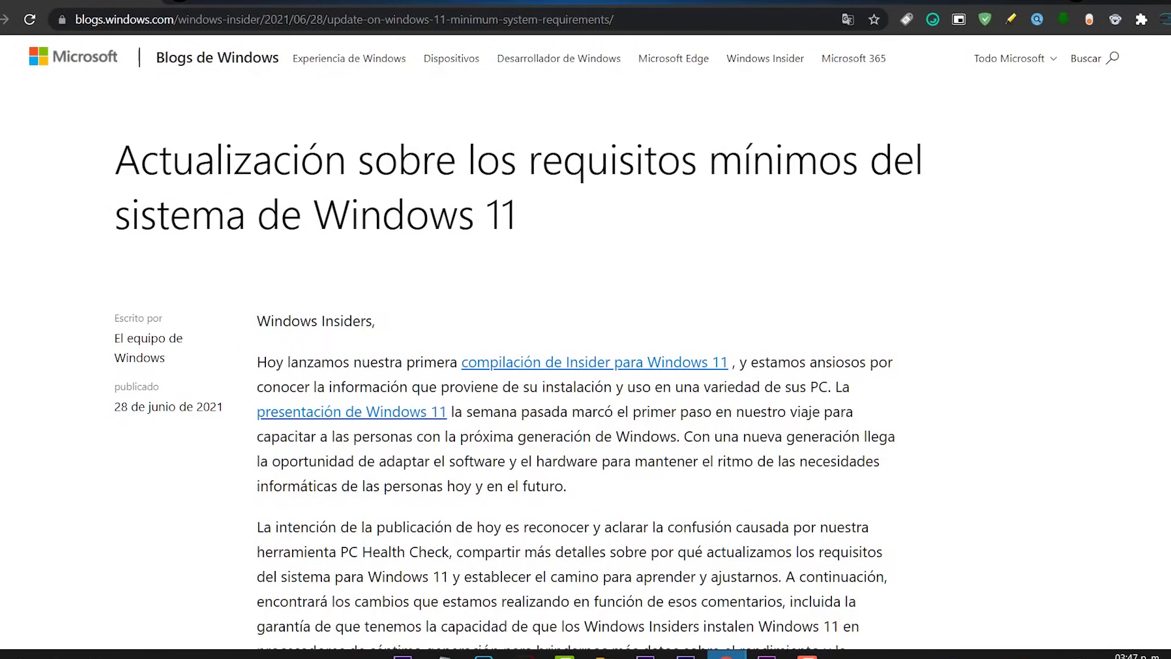
Highlight the full title of the Windows 11 minimum system requirements post
scroll(560, 169, "down", 1)
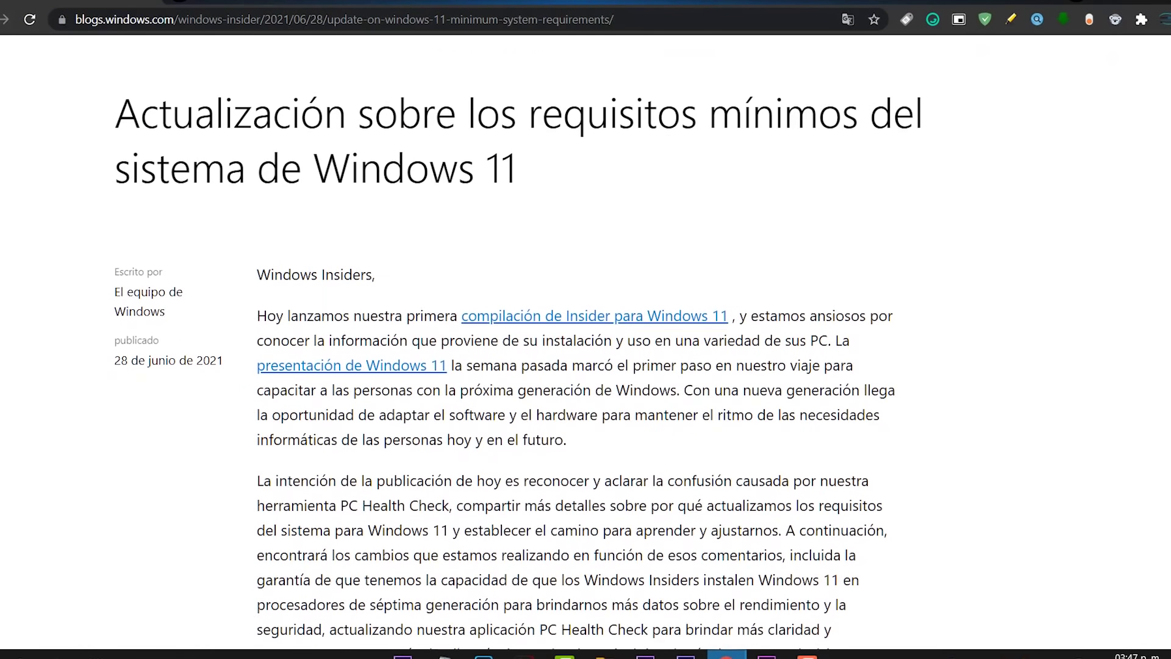
left_click_drag(560, 170, 510, 162)
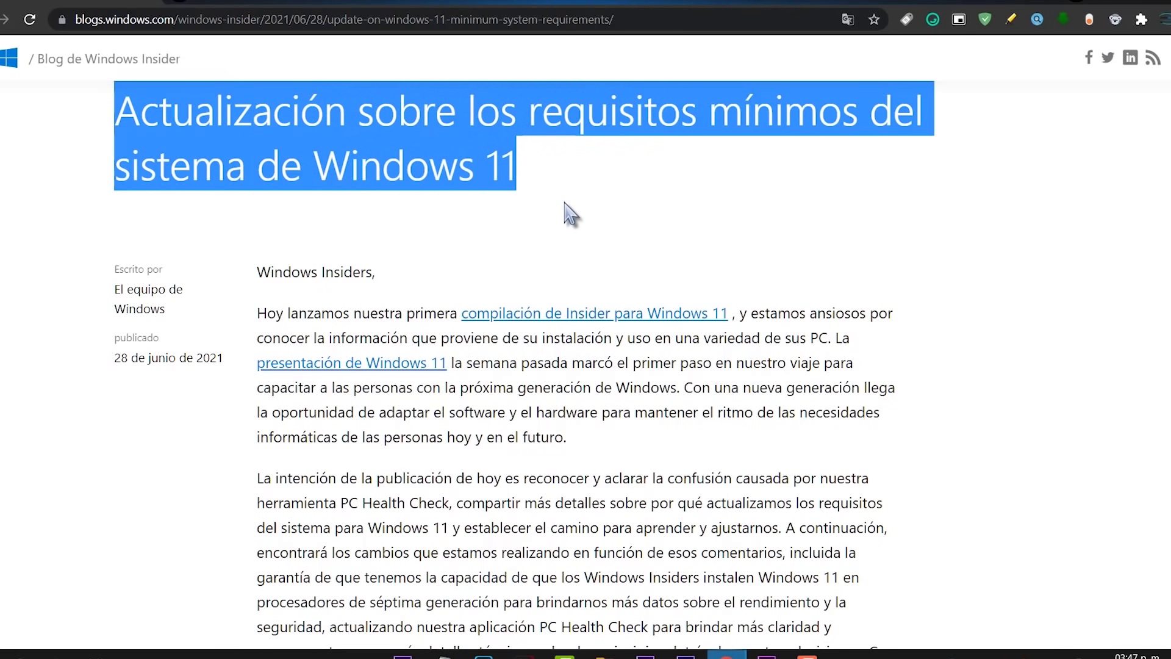
left_click(581, 189)
left_click_drag(580, 189, 292, 113)
left_click(113, 104)
left_click_drag(458, 157, 585, 201)
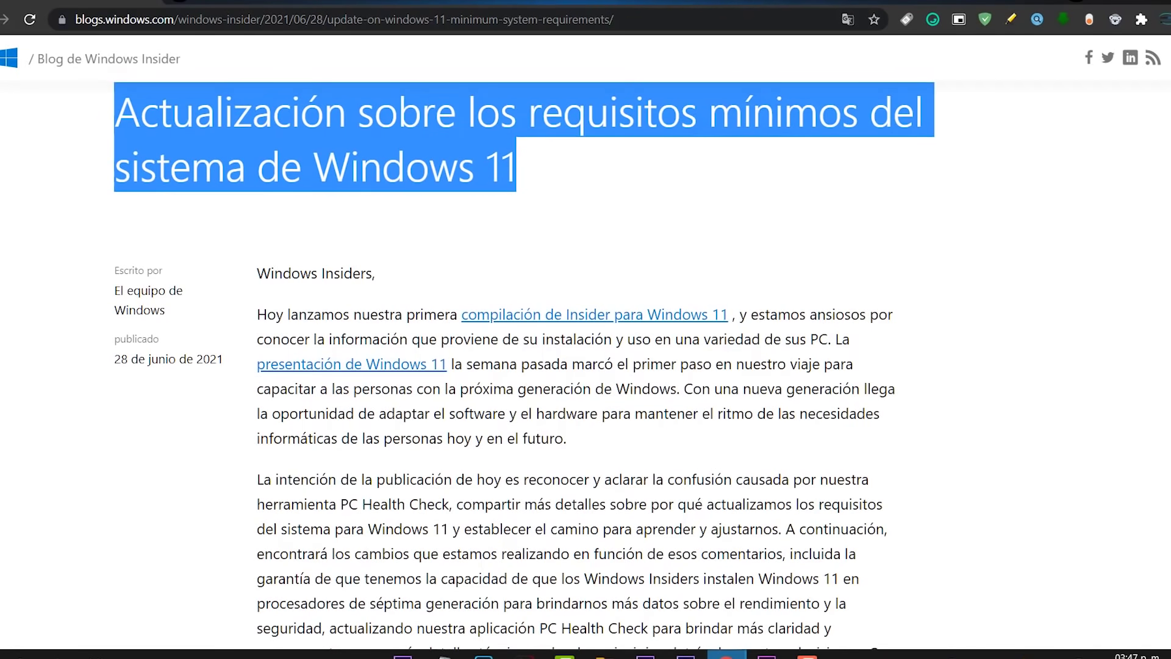
Scroll through the article's principles and specs (1 GHz dual-core, 4 GB memory, 64 GB storage) and back
scroll(524, 366, "down", 2)
scroll(524, 366, "down", 1)
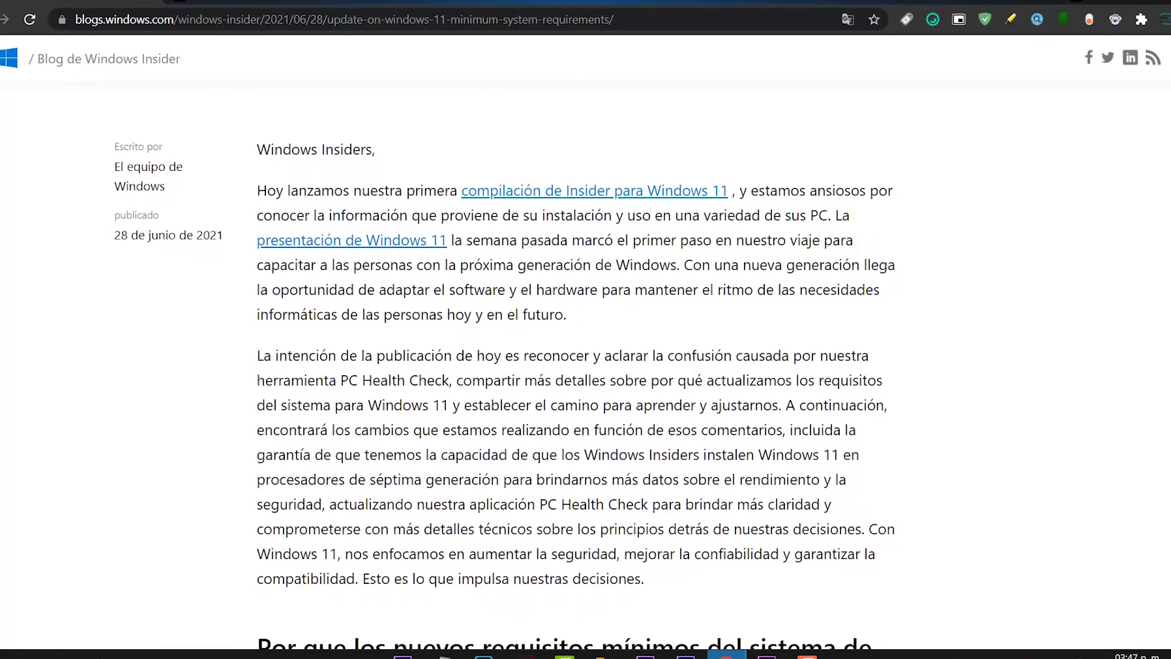
scroll(525, 366, "down", 2)
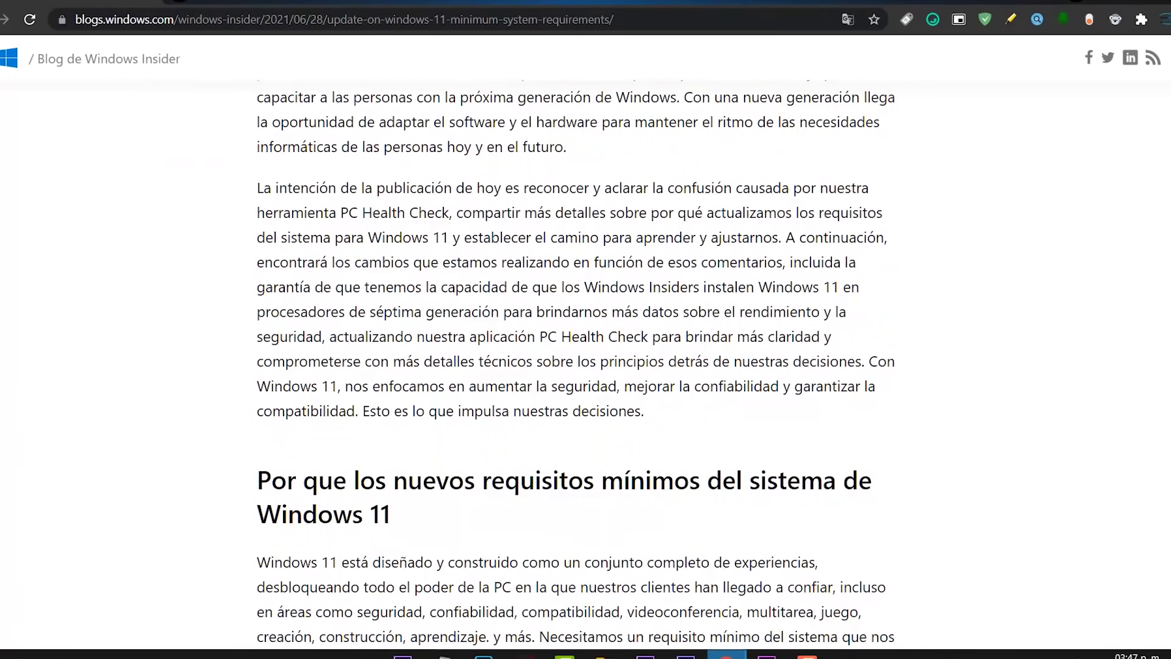
scroll(576, 363, "down", 4)
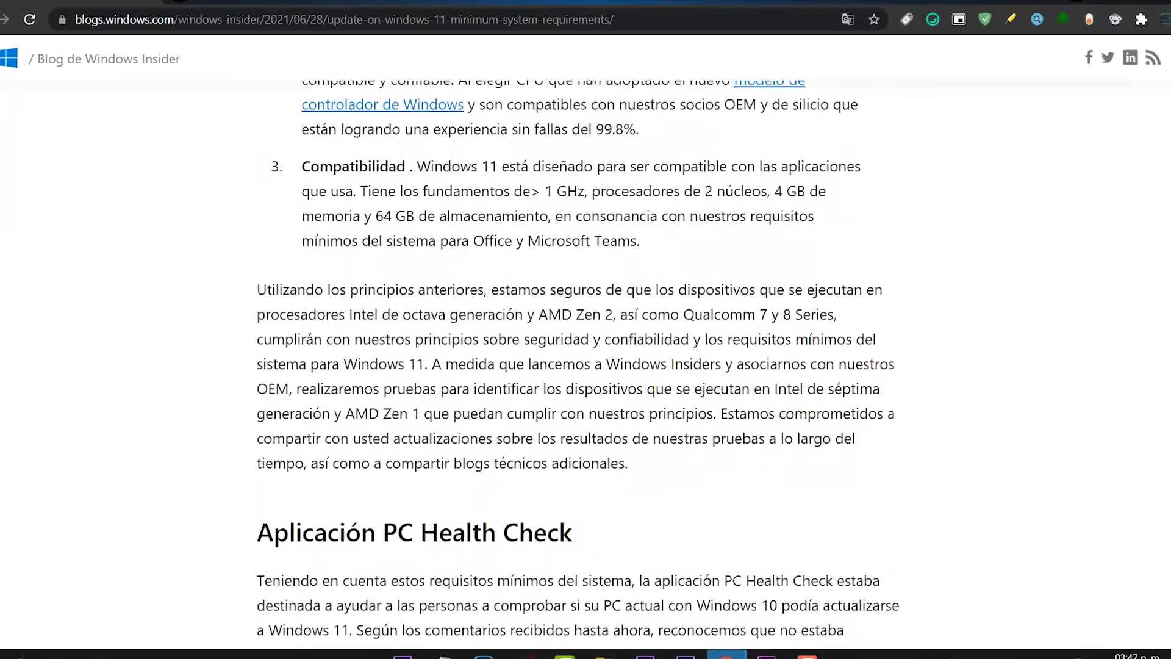
scroll(586, 366, "down", 12)
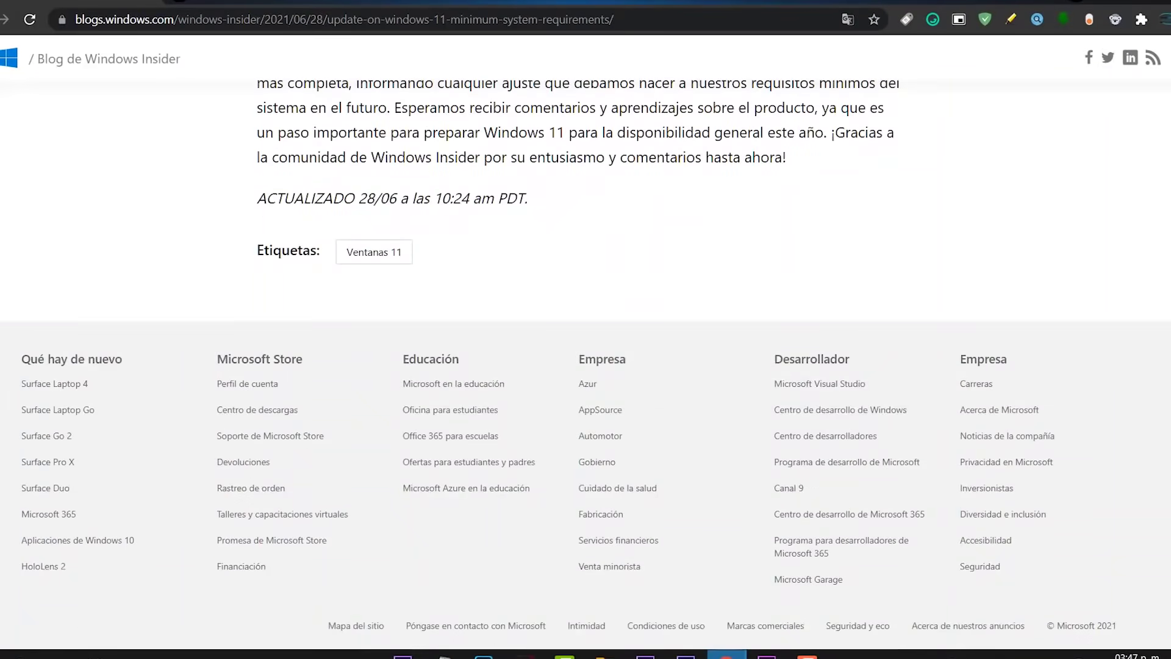
scroll(585, 360, "up", 8)
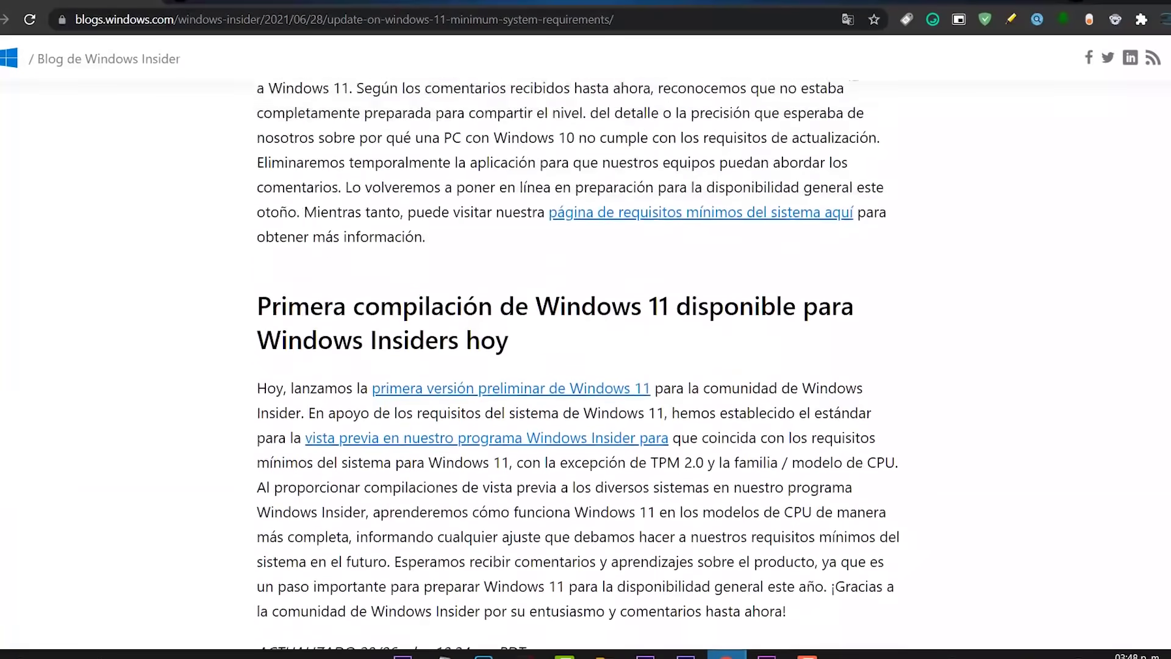
scroll(585, 359, "up", 5)
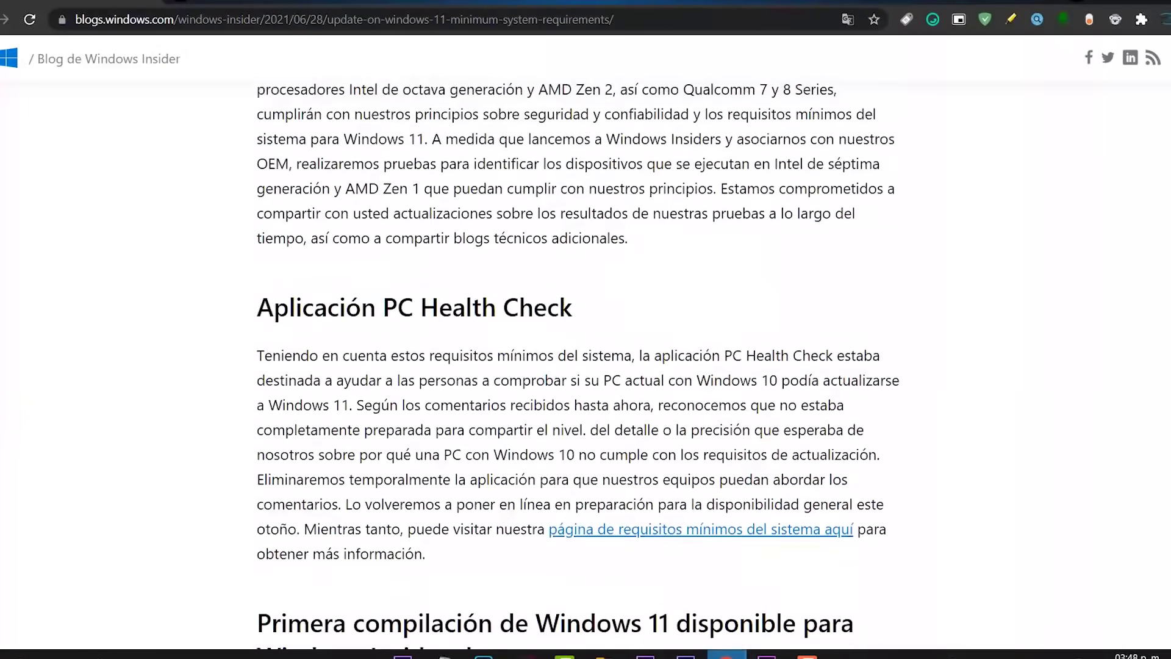
scroll(586, 359, "up", 5)
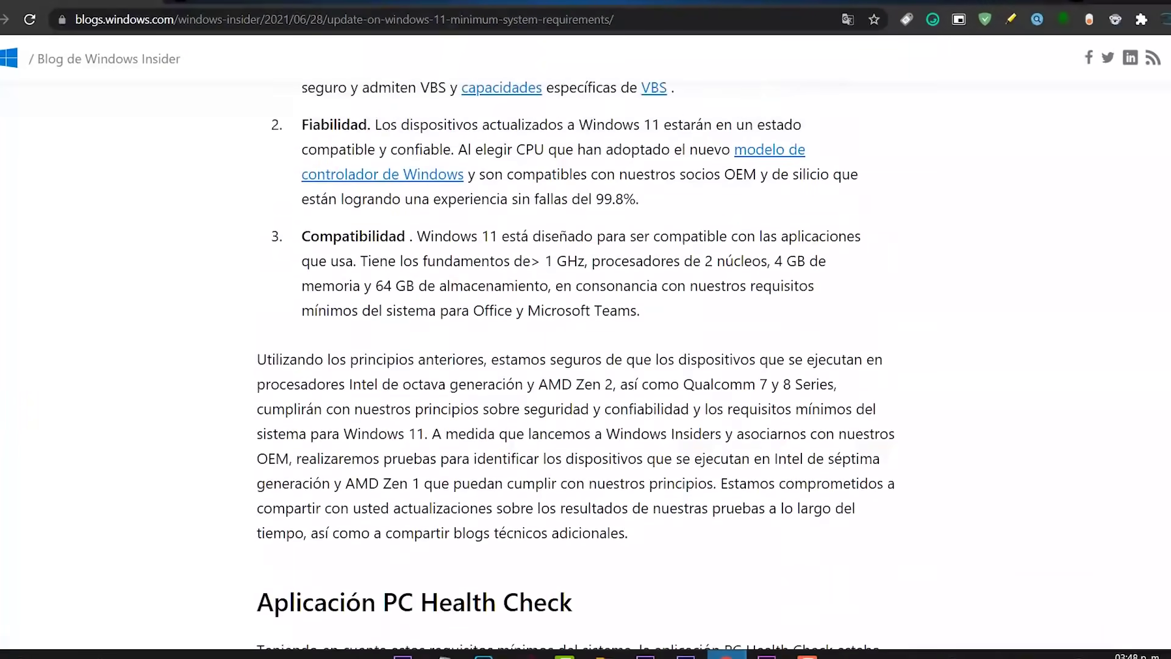
scroll(586, 360, "up", 2)
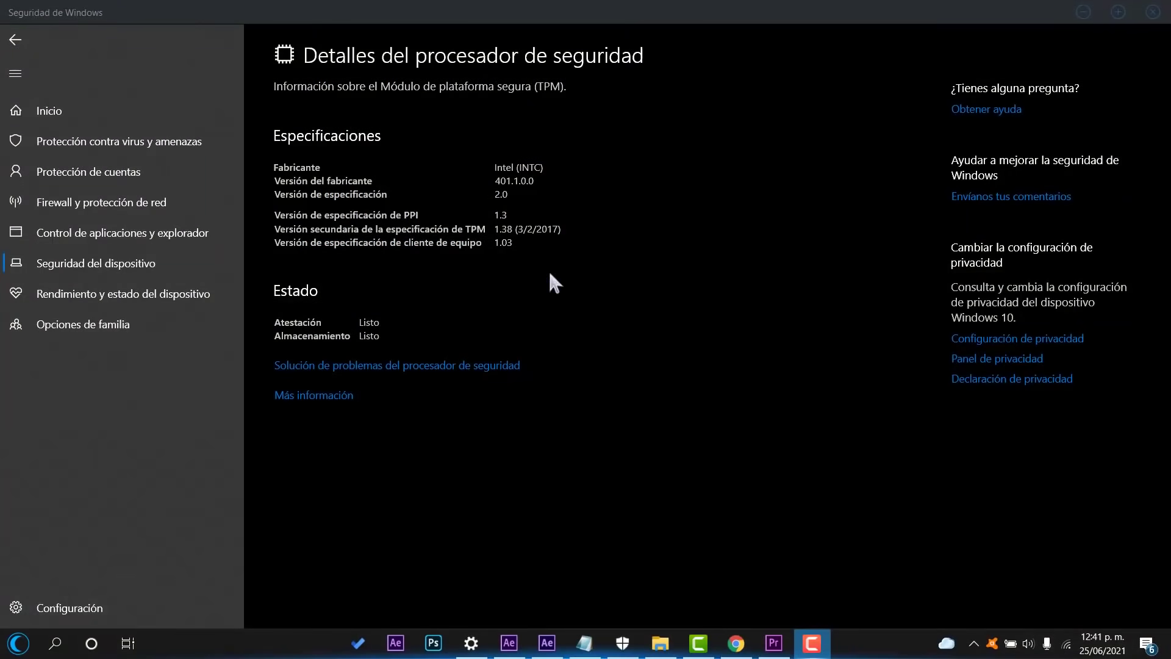
Launch PC Health Check from Start, collapse Backup and sync, and run the check with 'Buscar ahora'
key("super")
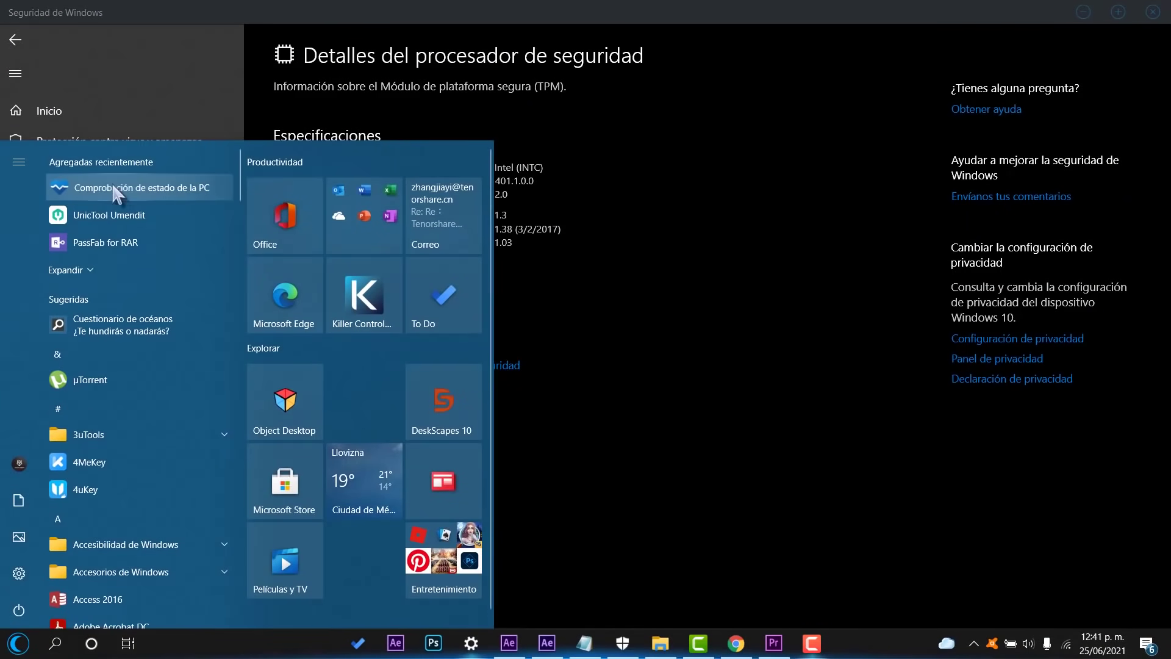
left_click(80, 190)
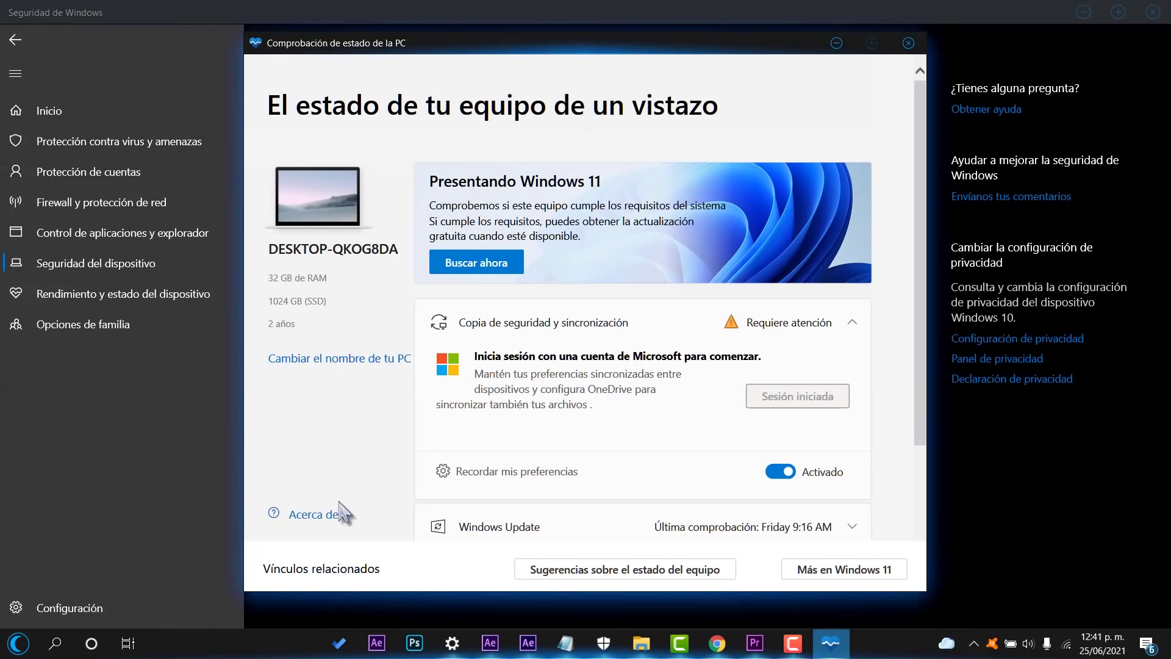
scroll(859, 299, "down", 2)
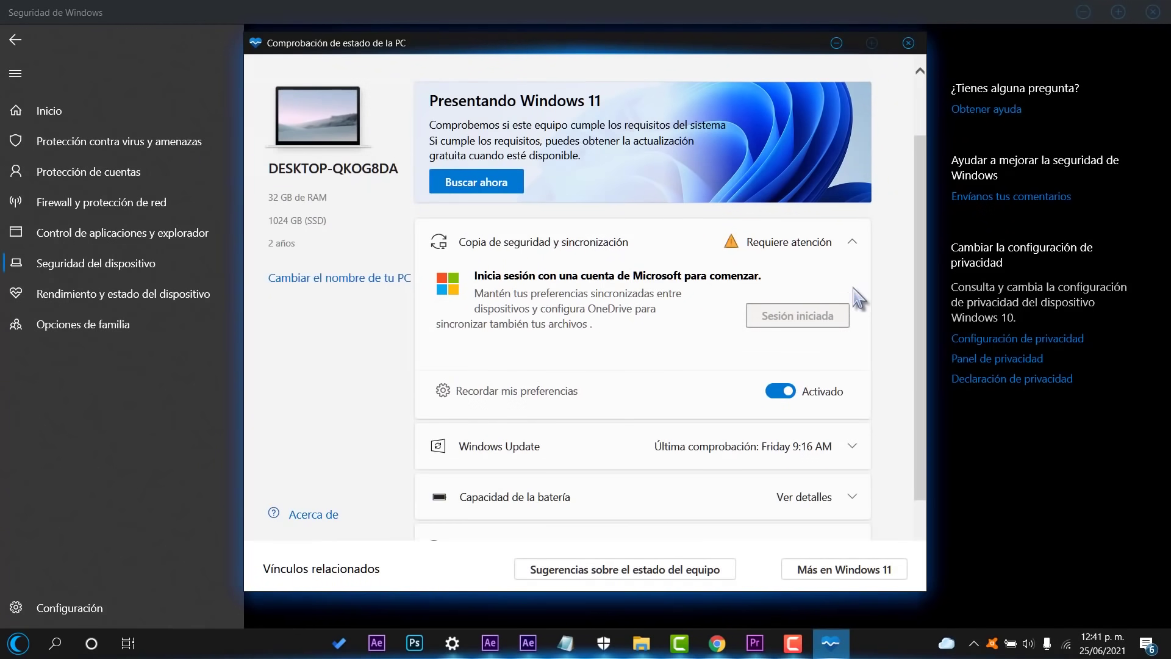
left_click(854, 244)
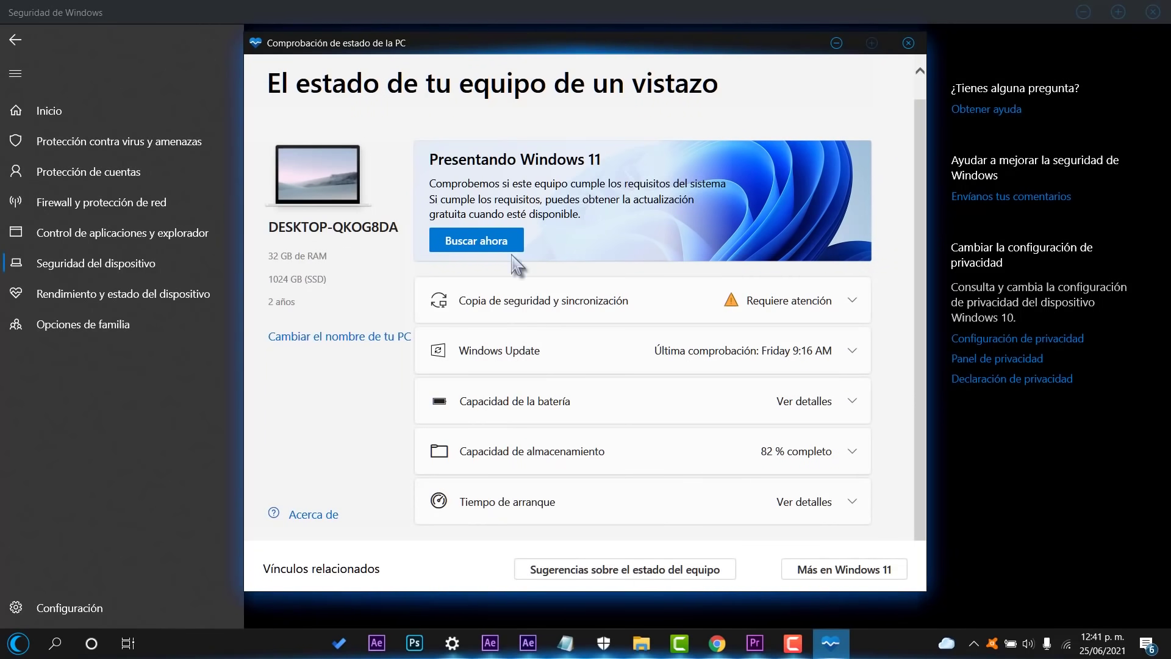
left_click(486, 244)
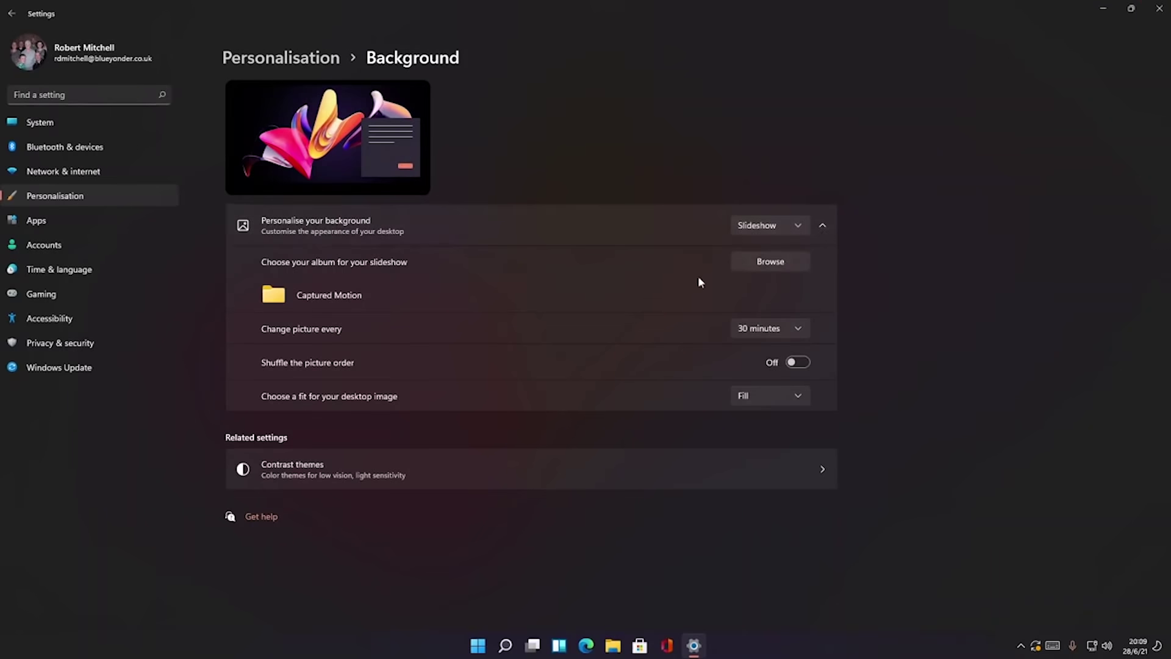
Cancel the slideshow folder picker and apply the light blue Windows theme in Personalisation
left_click(770, 261)
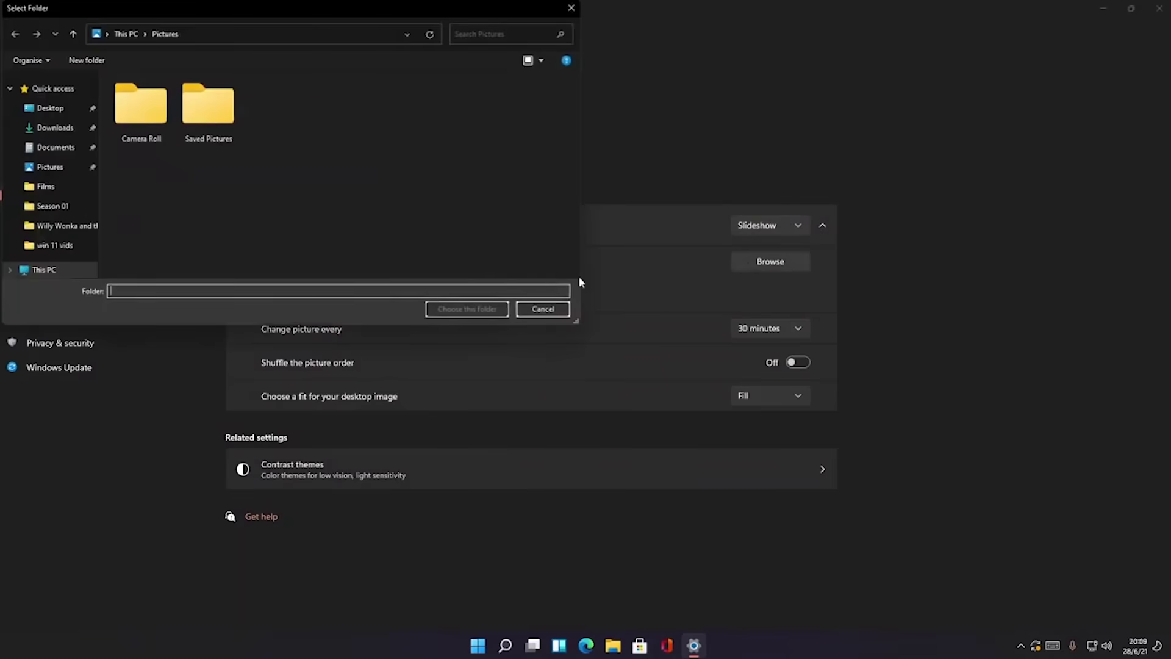
left_click(826, 445)
left_click(280, 58)
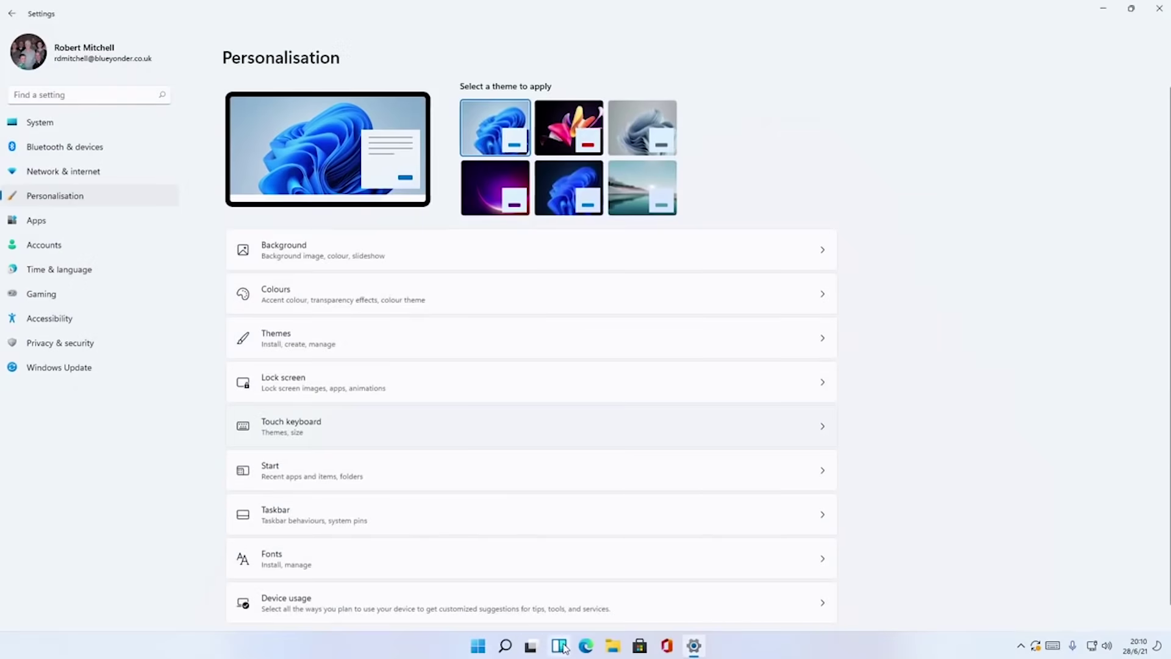
left_click(558, 647)
Remove the extra flower-wallpaper virtual desktop from Task View
left_click(495, 587)
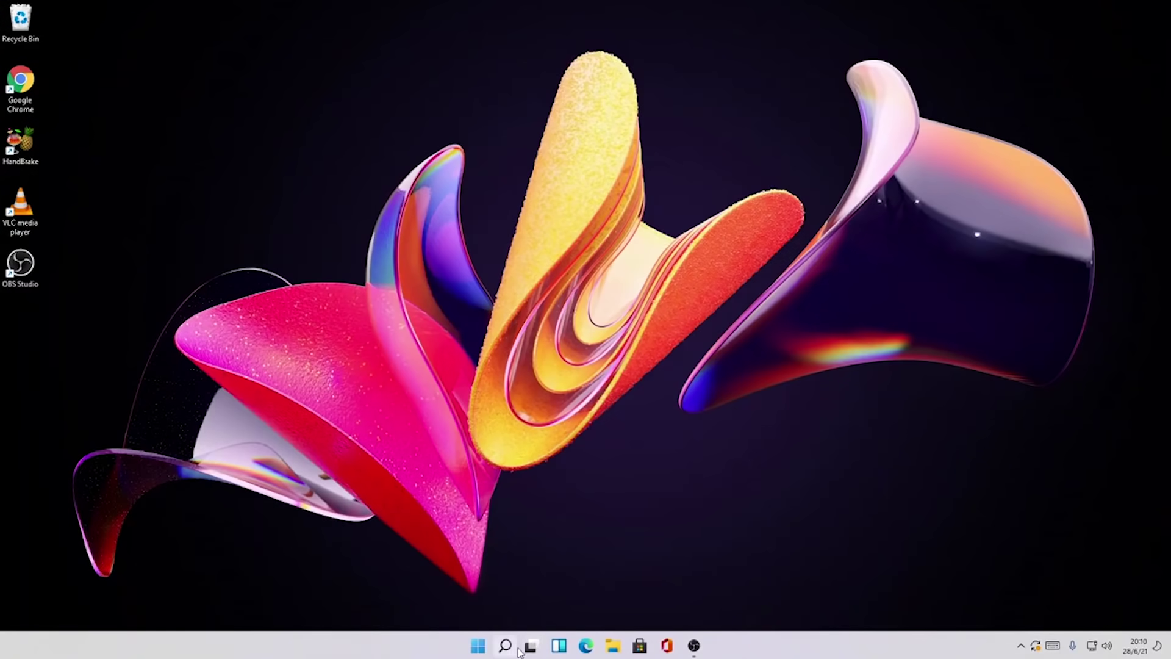
mouse_move(529, 646)
left_click(476, 562)
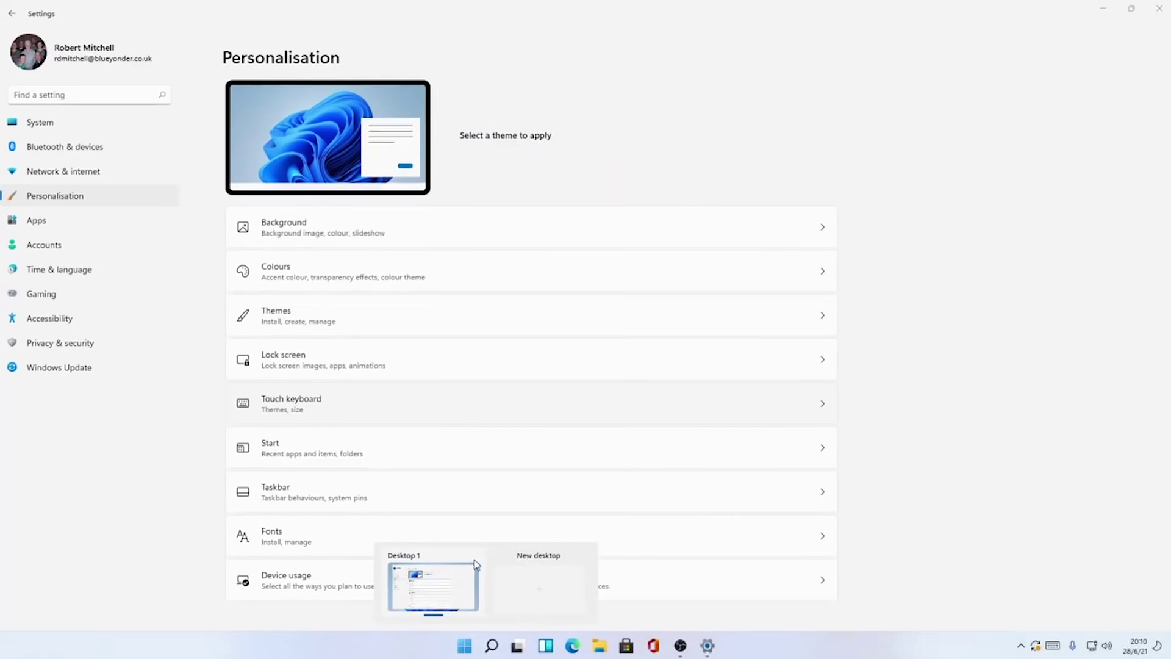
Snap Settings to the right half of the screen and OBS Studio to the left half
double_click(1001, 4)
mouse_move(718, 120)
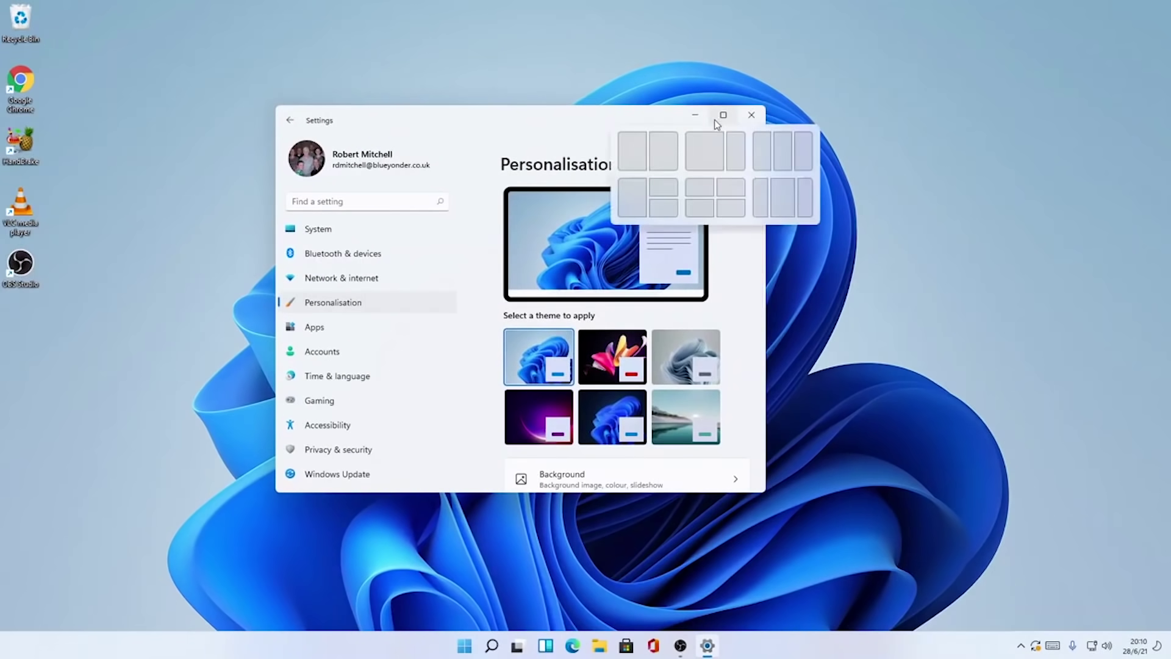
left_click(683, 140)
left_click(277, 350)
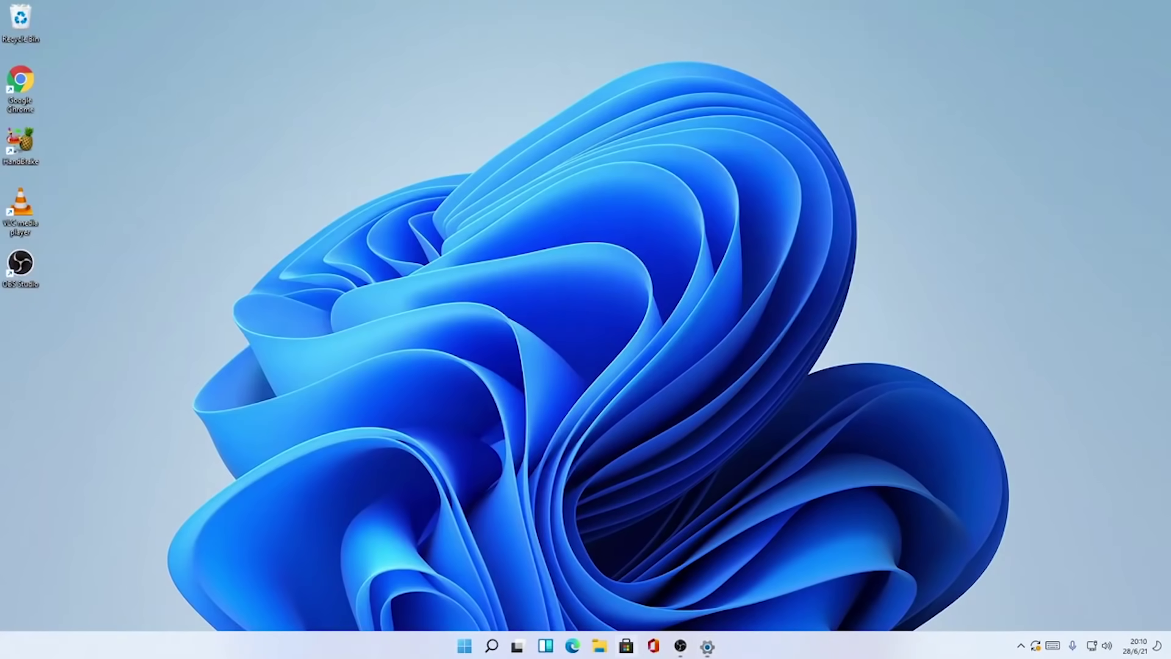
Open Display settings from the desktop, view the HDR page, then return to Display
right_click(720, 155)
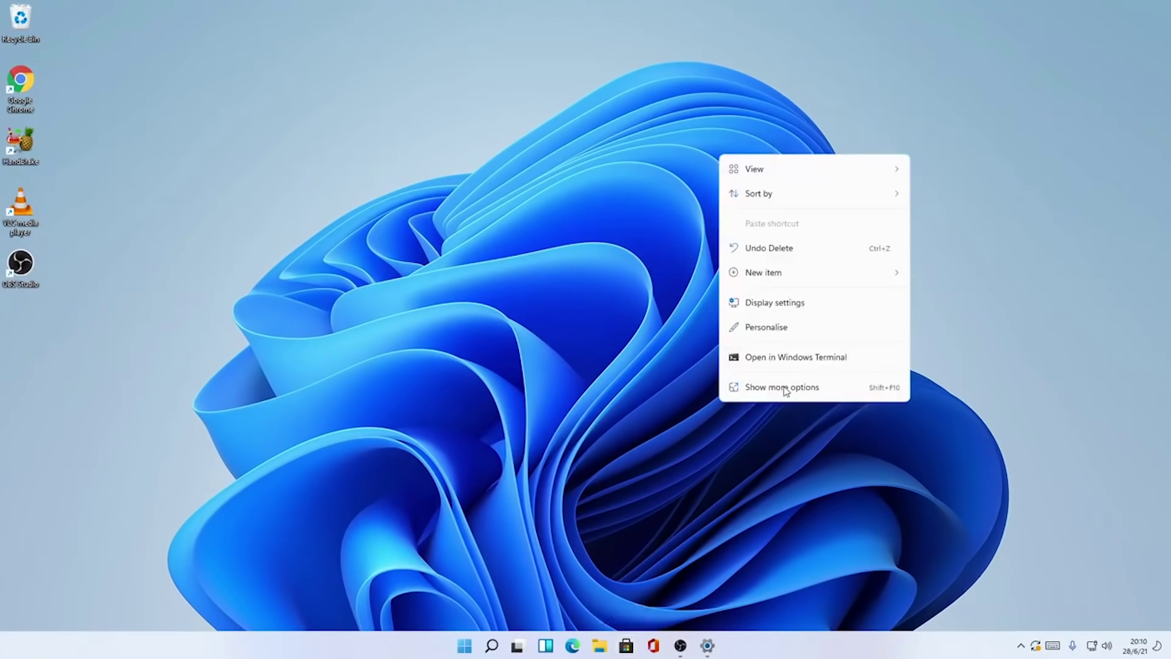
left_click(848, 303)
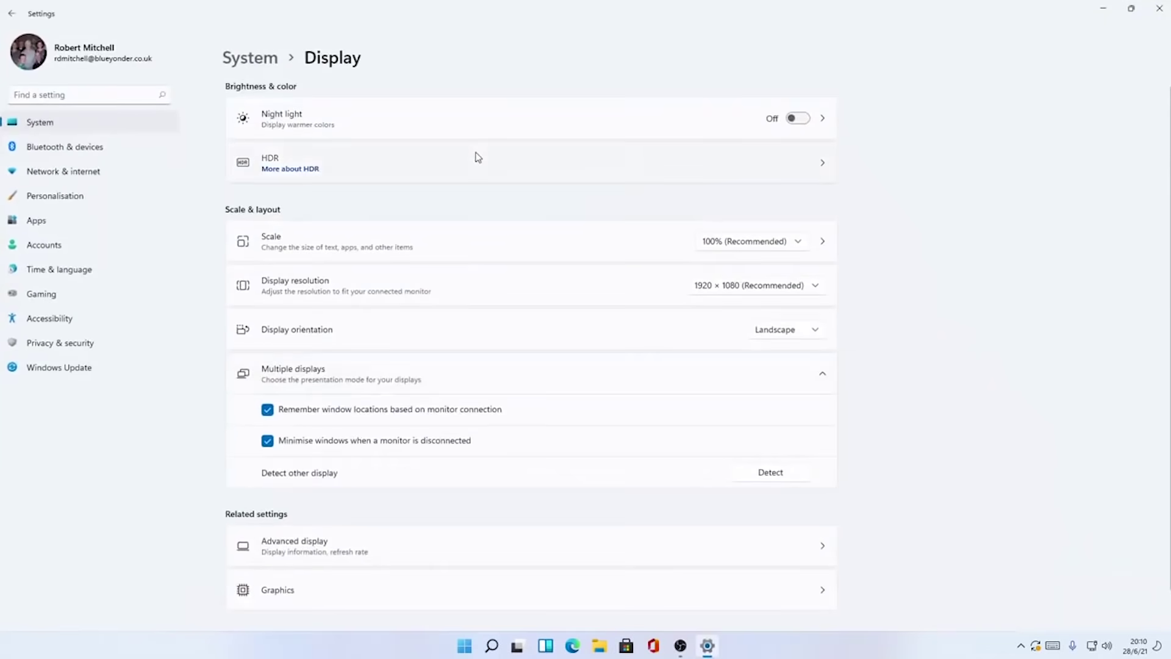
left_click(476, 158)
key("alt+Left")
scroll(623, 378, "down", 1)
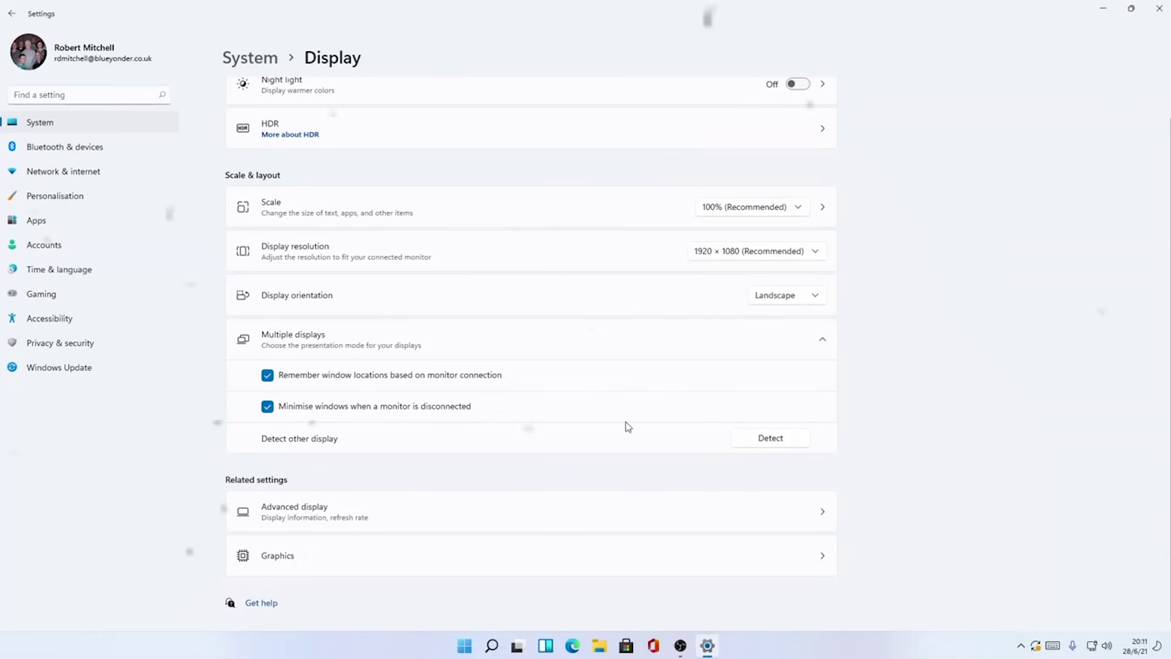
Minimise Settings and open the Microsoft Store Home page from the taskbar
left_click(1101, 8)
left_click(626, 645)
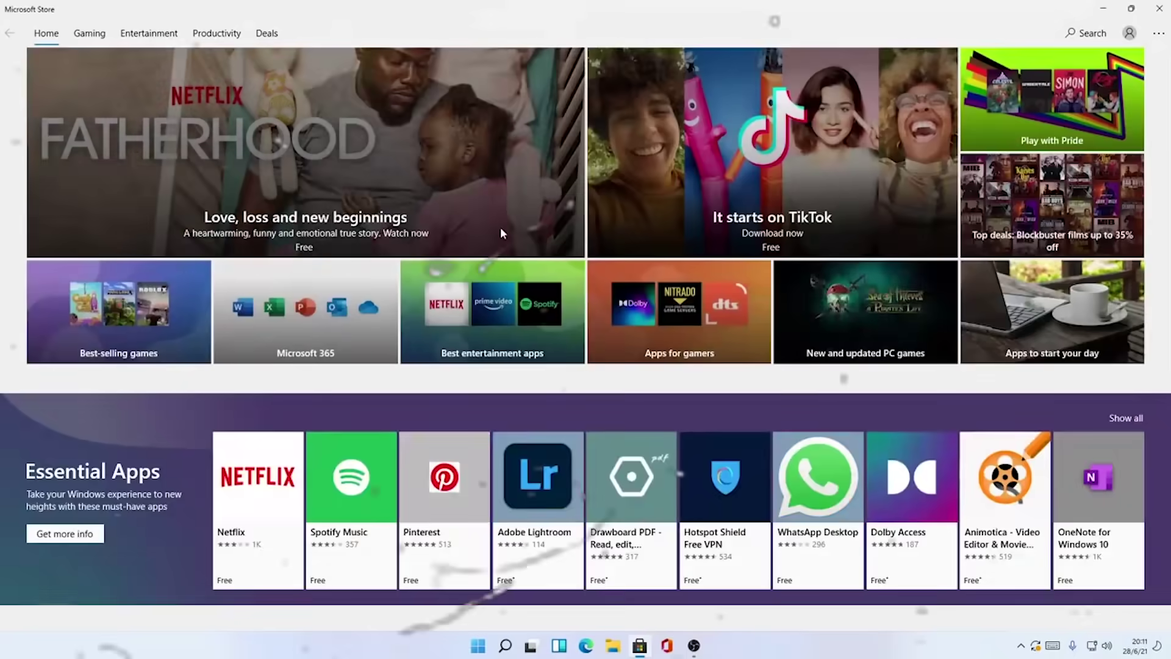
scroll(670, 414, "down", 6)
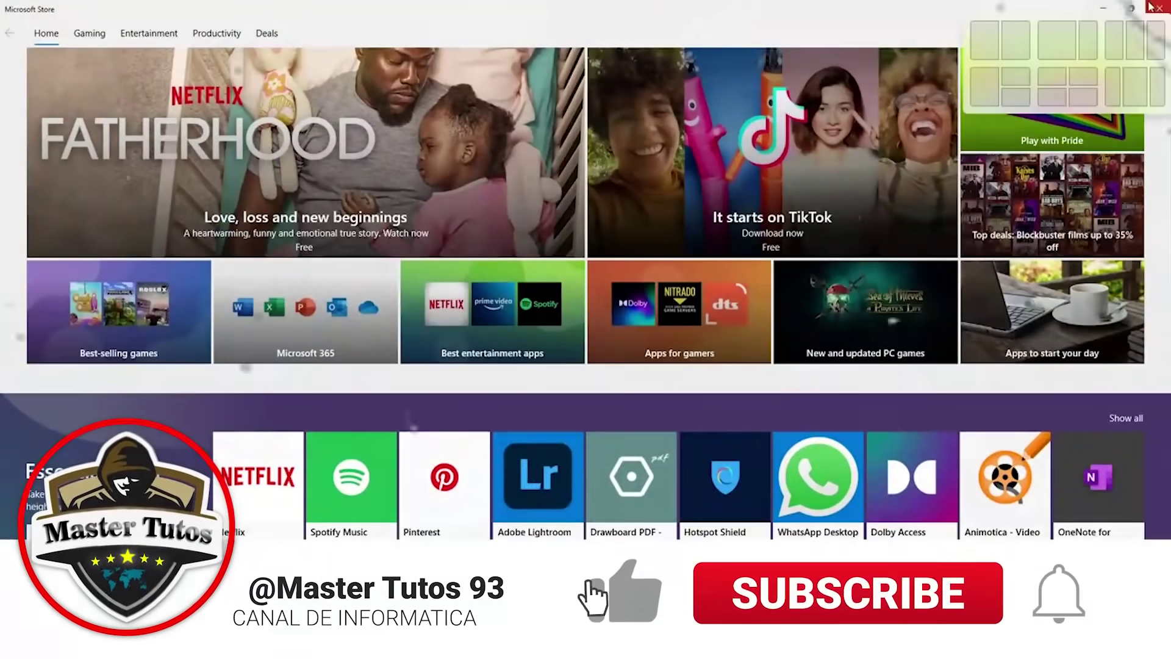